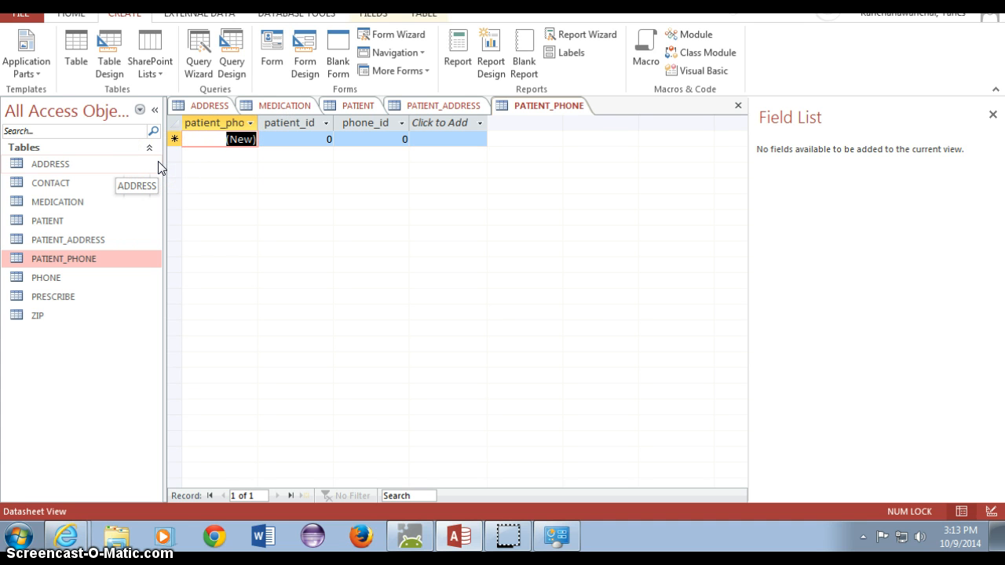
- Build a quick form from the PATIENT table showing patient_id, patient_fname, patient_lname and gender
{"action": "left_click", "coordinate": [158, 167]}
{"action": "left_click", "coordinate": [262, 69]}
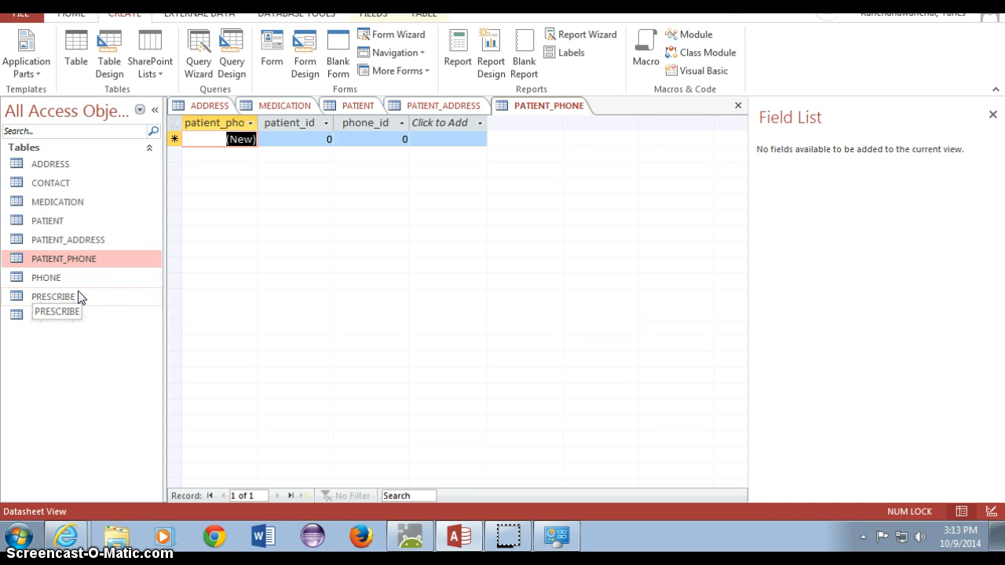
{"action": "left_click", "coordinate": [98, 217]}
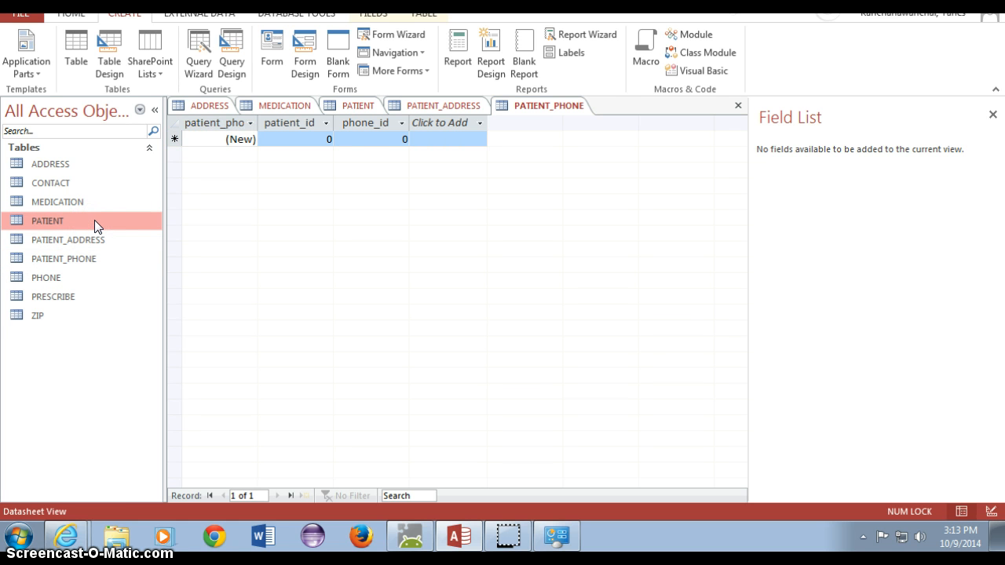
{"action": "left_click", "coordinate": [279, 48]}
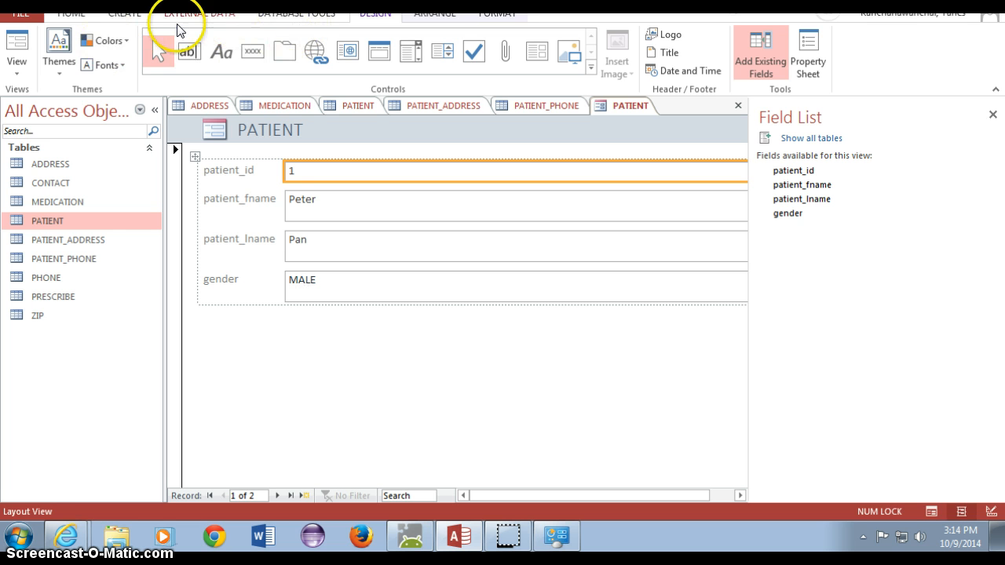
{"action": "left_click", "coordinate": [114, 14]}
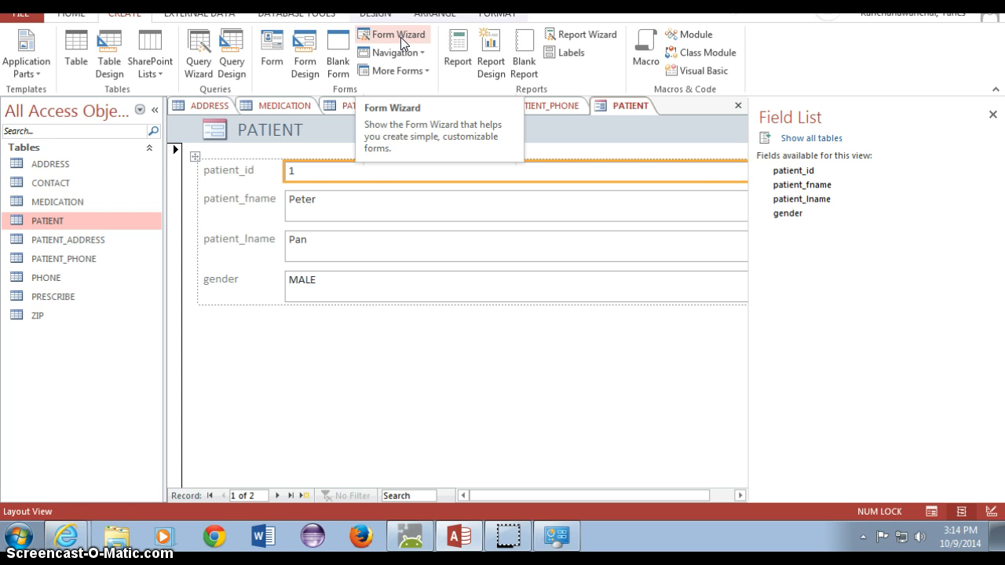
- Launch the Form Wizard, then cancel out of it
{"action": "left_click", "coordinate": [400, 37]}
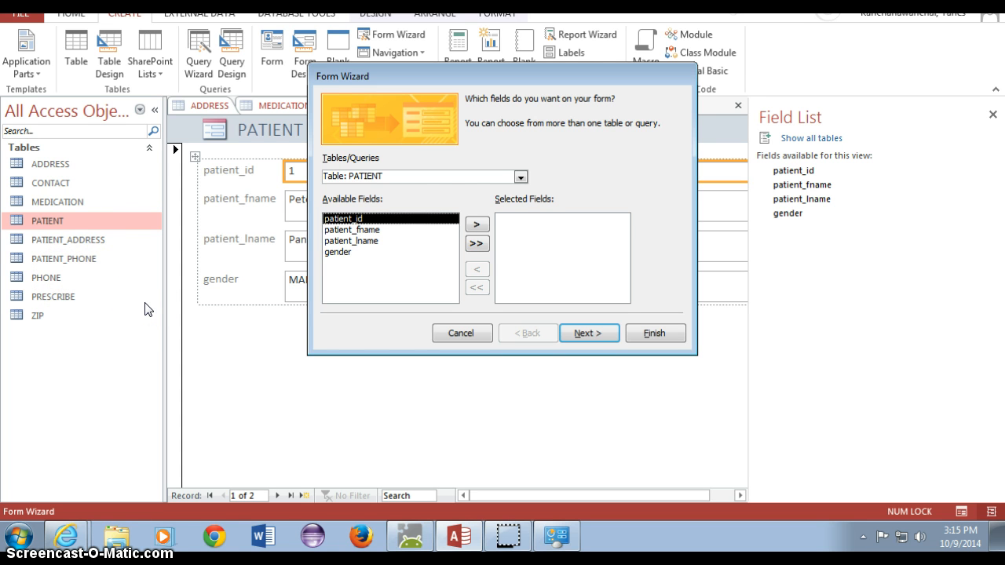
{"action": "left_click", "coordinate": [465, 336]}
- Open the CONTACT and PHONE tables as datasheets and inspect CONTACT's email values
{"action": "double_click", "coordinate": [69, 184]}
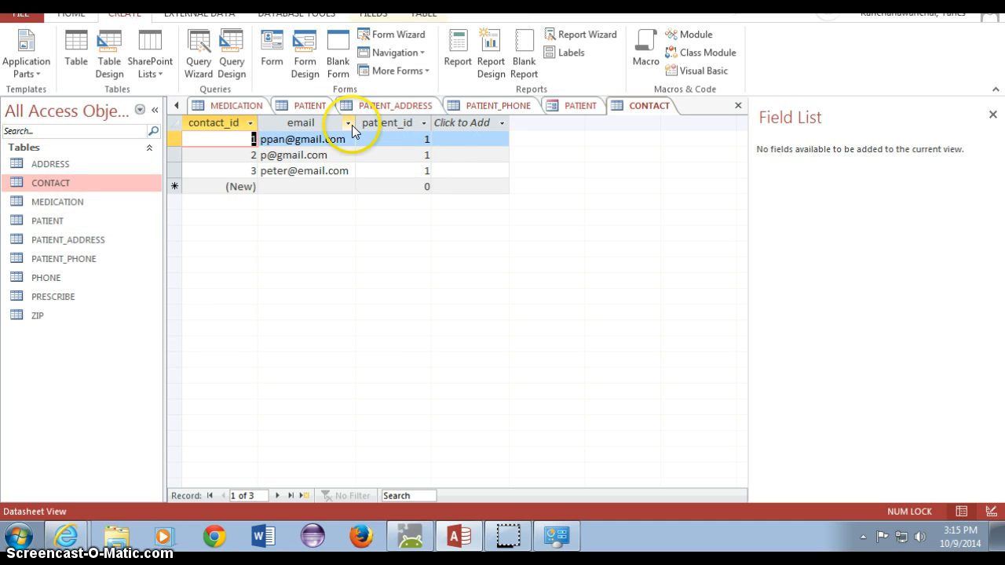
{"action": "double_click", "coordinate": [72, 282]}
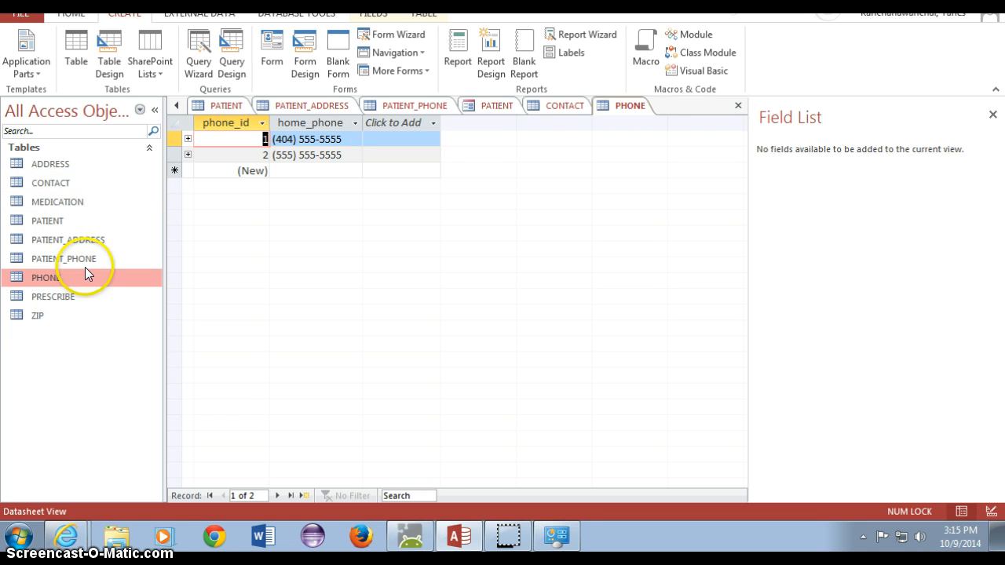
{"action": "left_click", "coordinate": [68, 223]}
{"action": "double_click", "coordinate": [74, 186]}
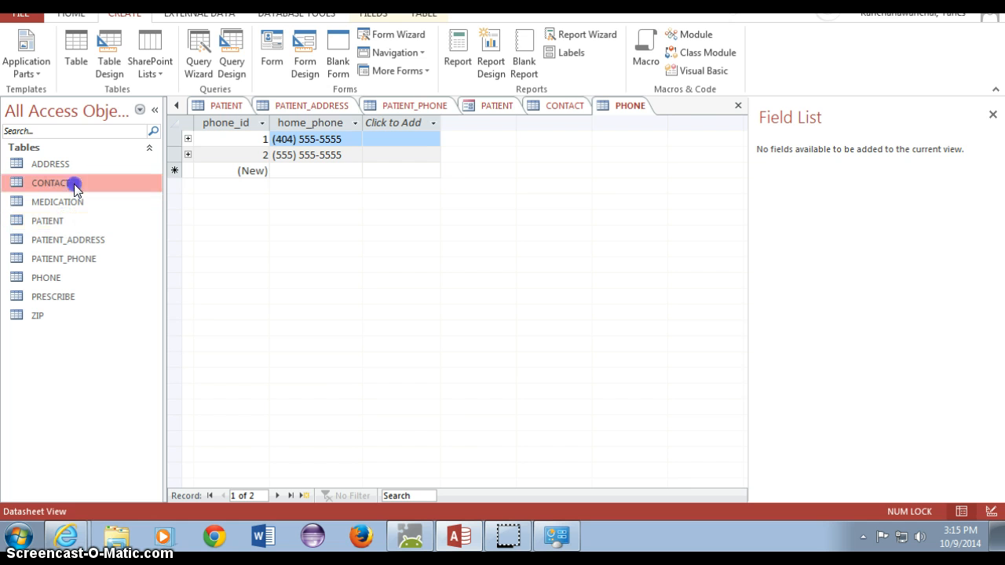
{"action": "left_click", "coordinate": [341, 141]}
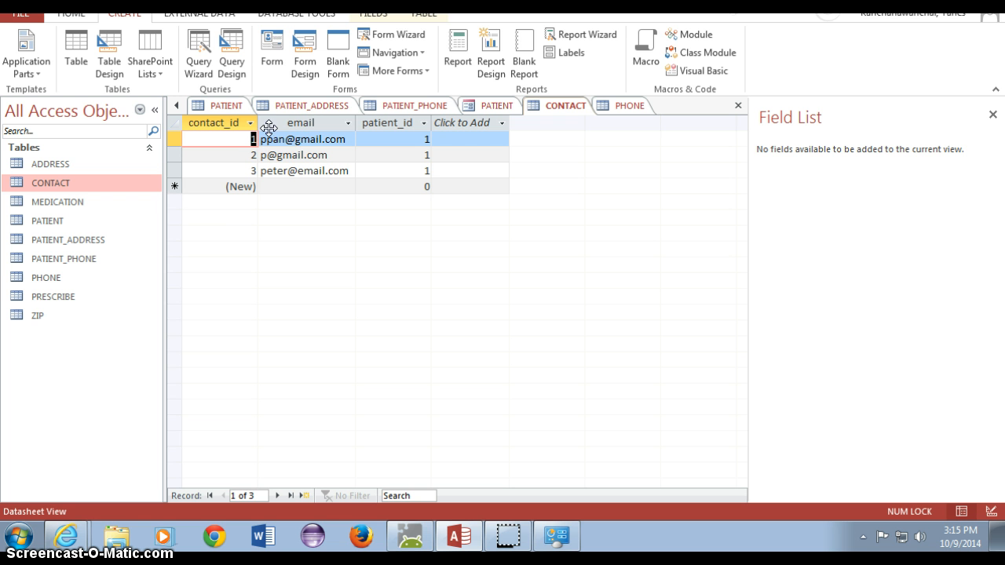
- Start the Form Wizard and add PATIENT's patient_fname, patient_lname and gender fields
{"action": "left_click", "coordinate": [407, 35]}
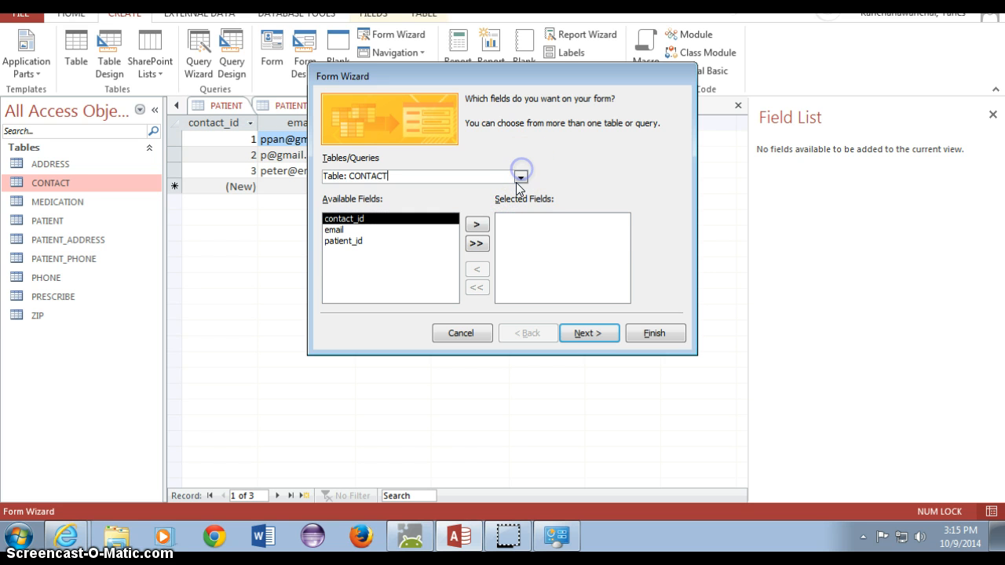
{"action": "left_click", "coordinate": [518, 178]}
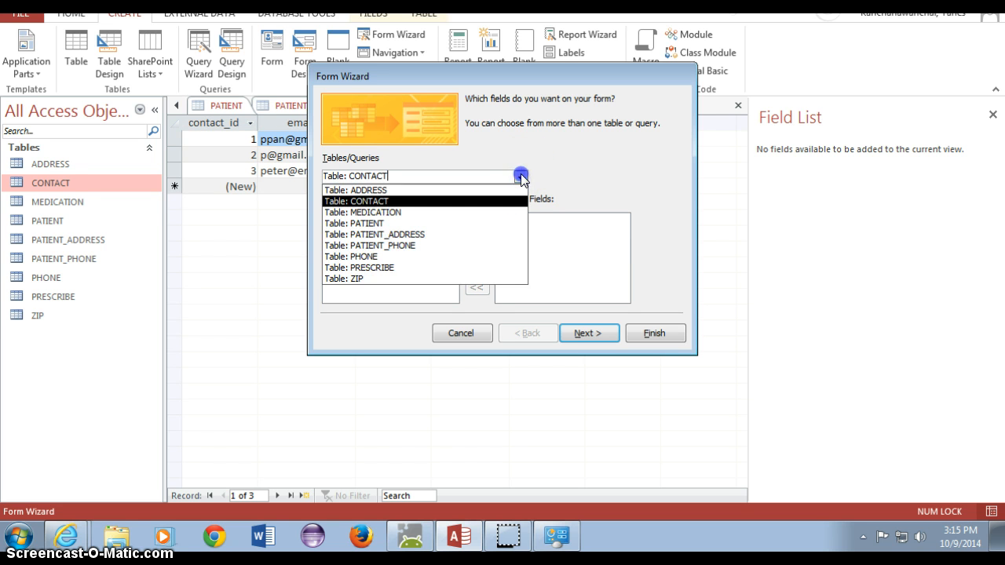
{"action": "left_click", "coordinate": [492, 223]}
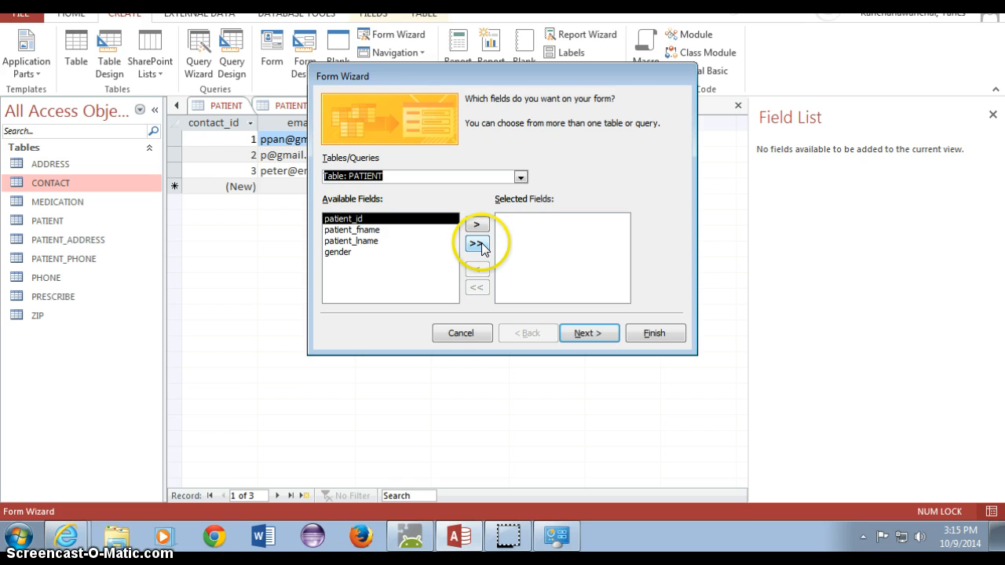
{"action": "left_click", "coordinate": [404, 229]}
{"action": "left_click", "coordinate": [479, 223]}
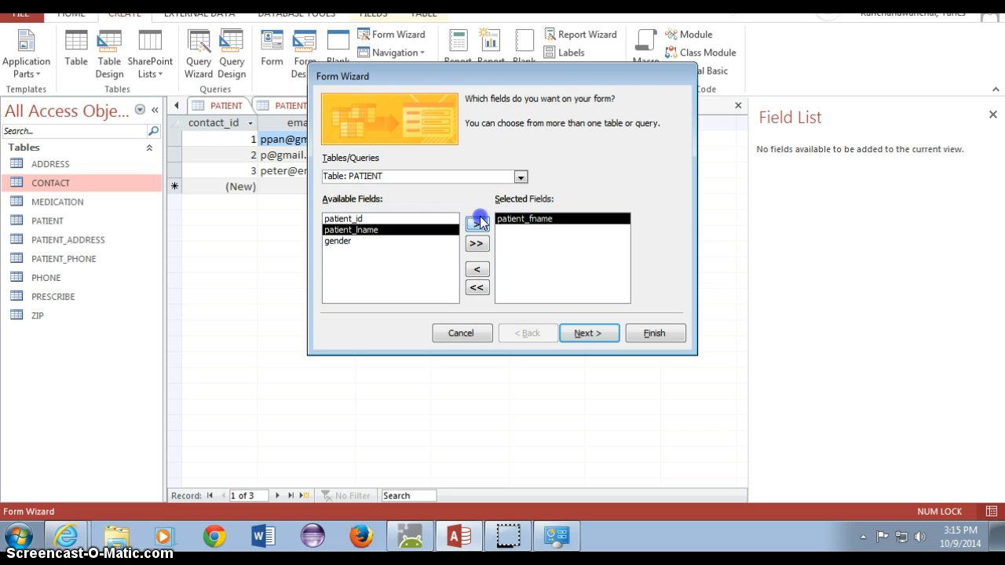
{"action": "left_click", "coordinate": [479, 223]}
{"action": "left_click", "coordinate": [479, 223]}
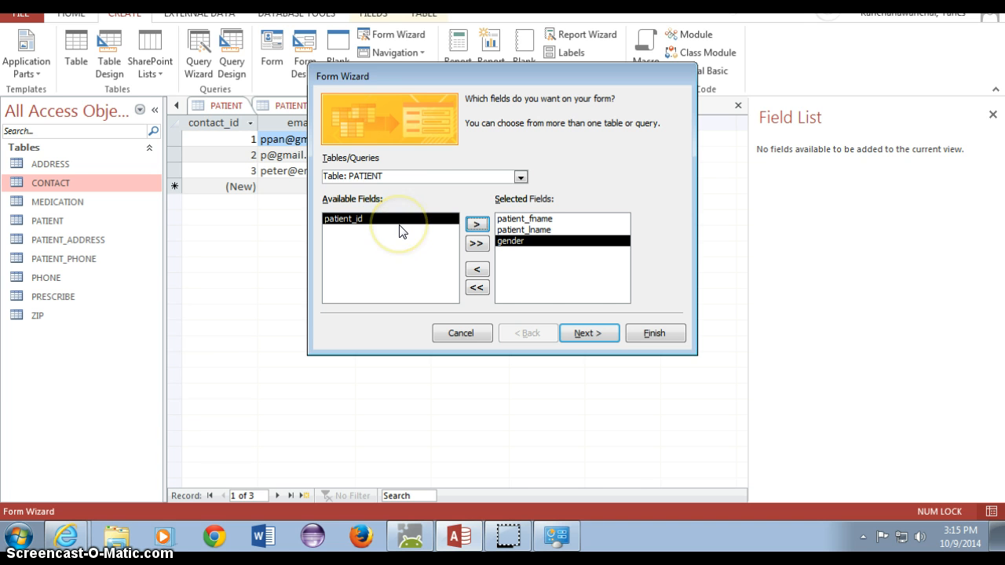
{"action": "left_click", "coordinate": [352, 223]}
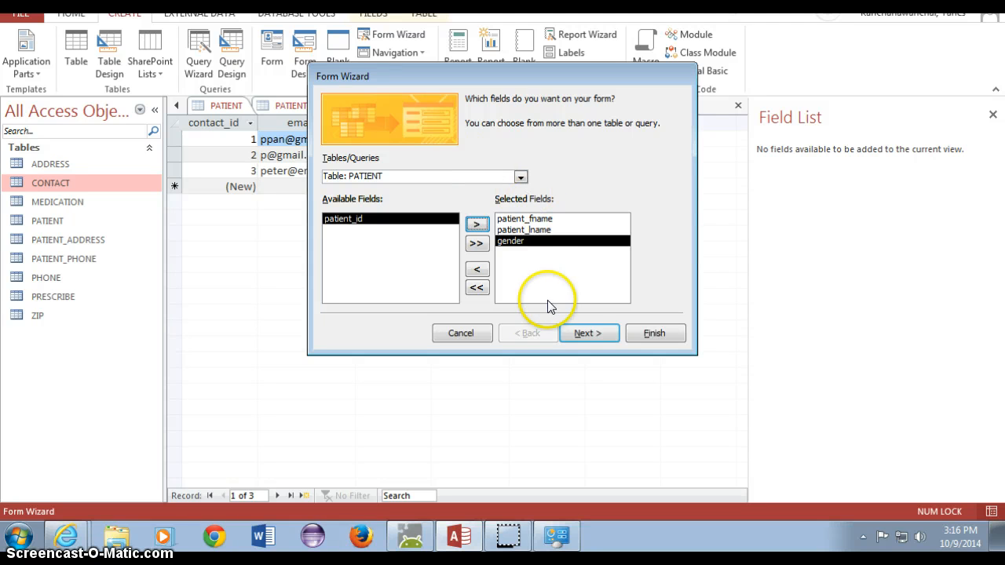
- Add the CONTACT table's email field and advance to the data-view choice
{"action": "left_click", "coordinate": [520, 176]}
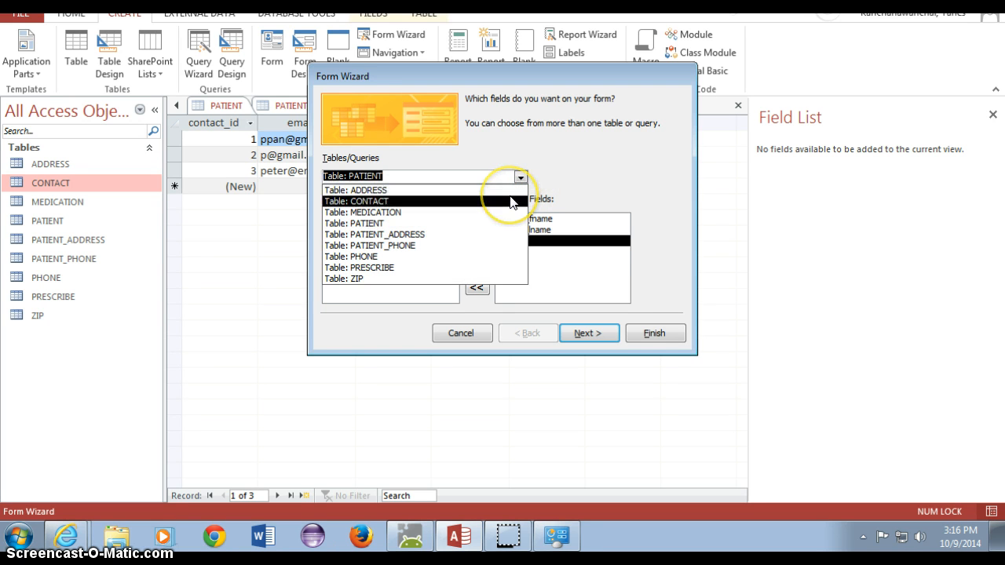
{"action": "left_click", "coordinate": [510, 201]}
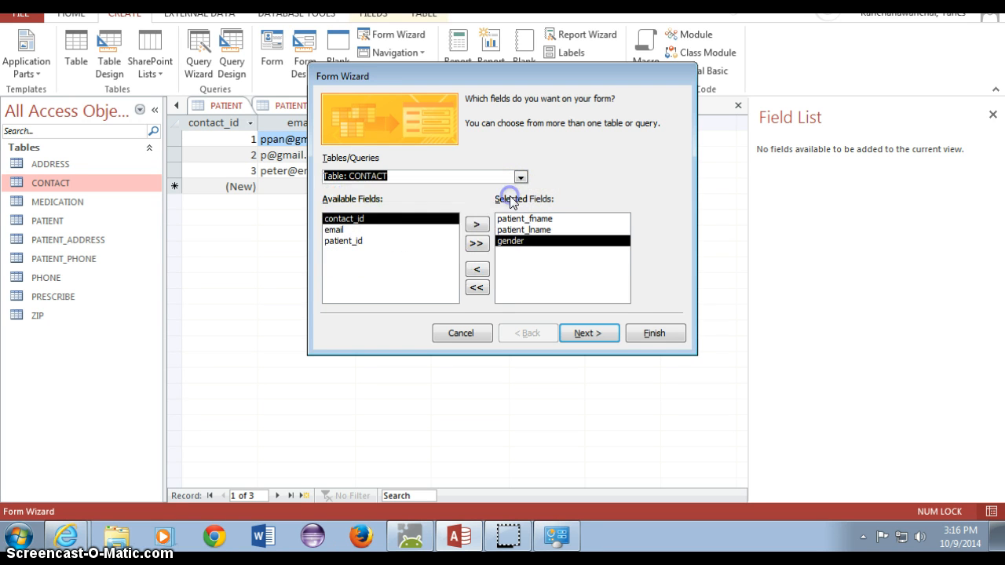
{"action": "left_click", "coordinate": [375, 233]}
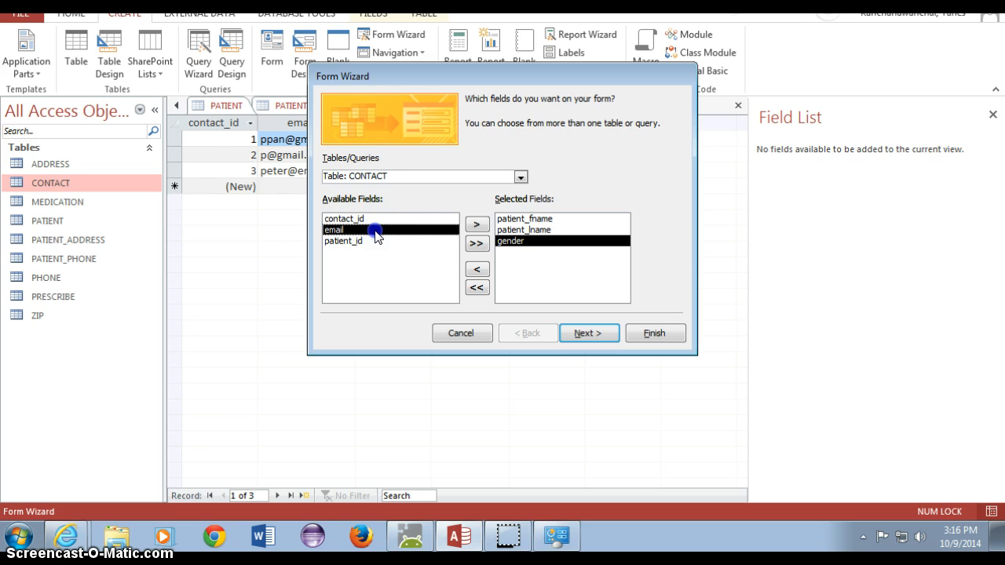
{"action": "left_click", "coordinate": [477, 225]}
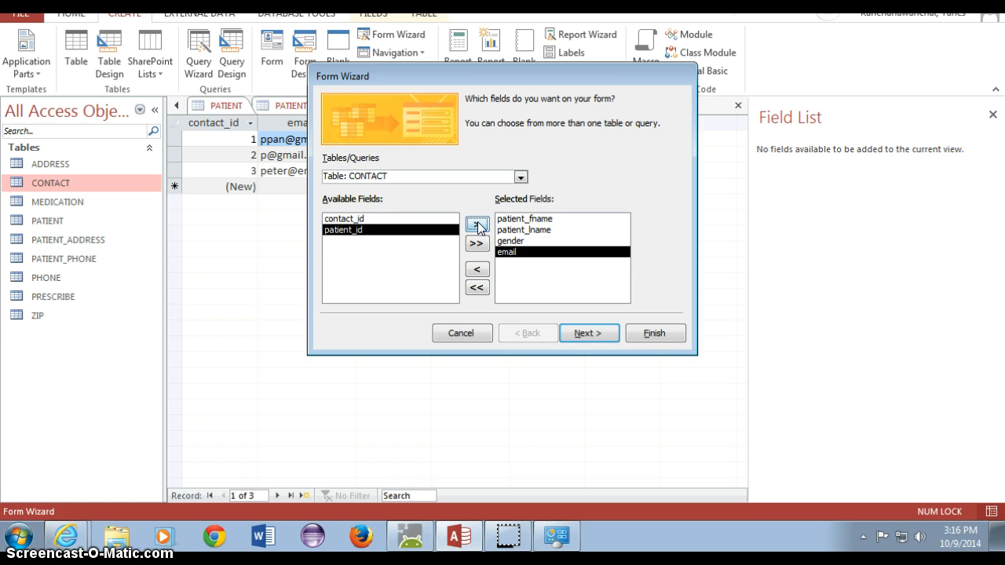
{"action": "left_click", "coordinate": [589, 330]}
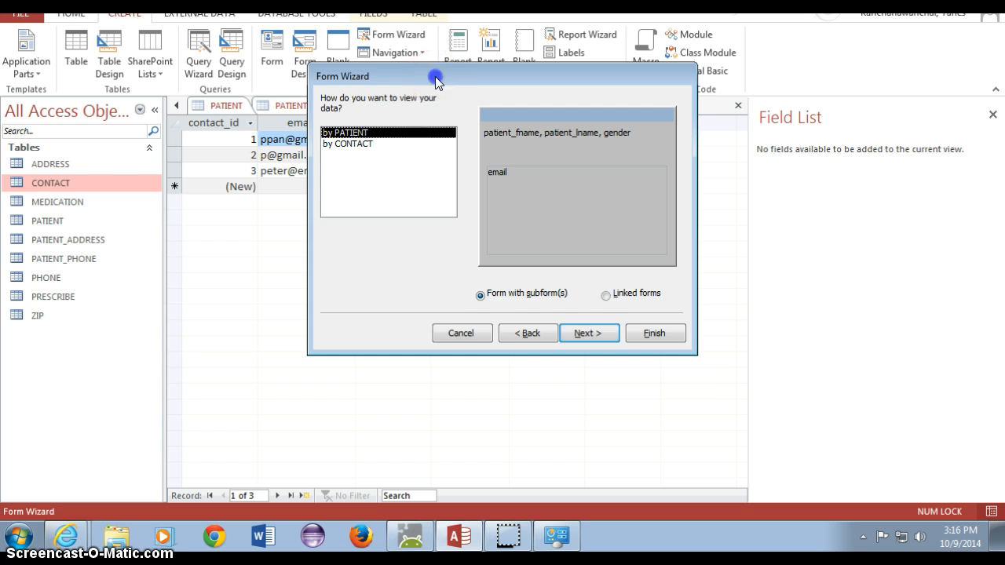
- Keep the data arranged as a form with subform(s) rather than linked forms
{"action": "left_click_drag", "start_coordinate": [433, 79], "coordinate": [451, 151]}
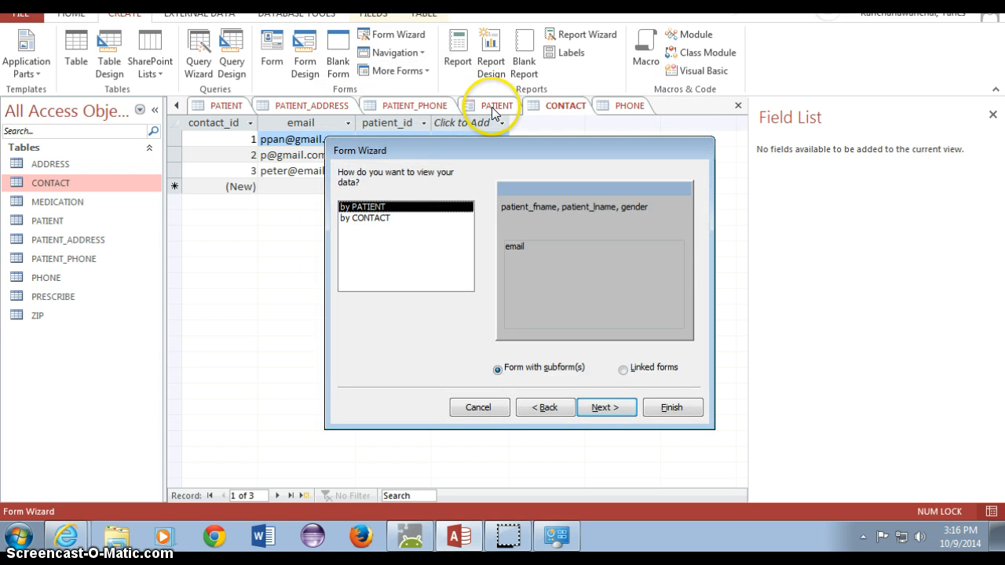
{"action": "left_click", "coordinate": [624, 370]}
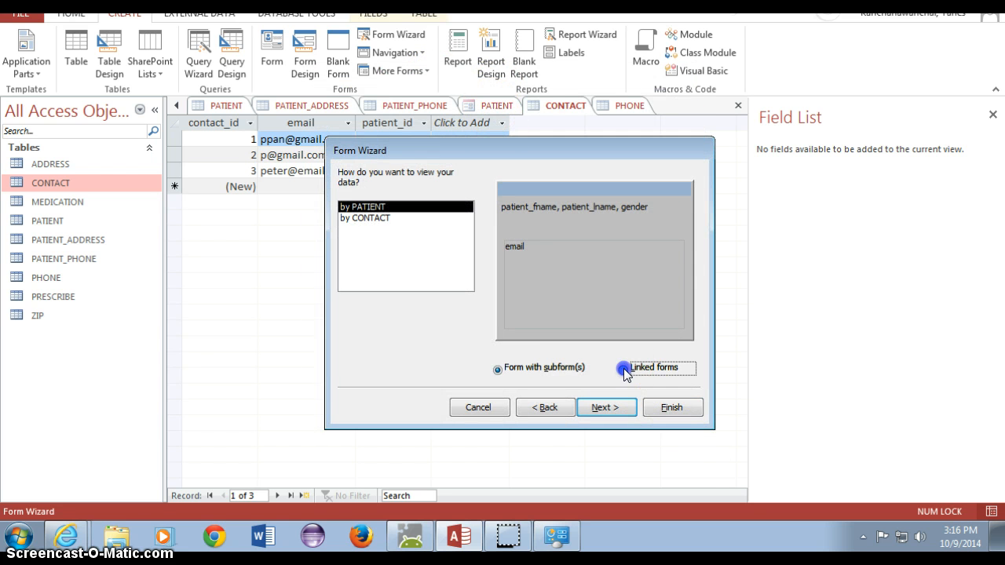
{"action": "left_click", "coordinate": [624, 372]}
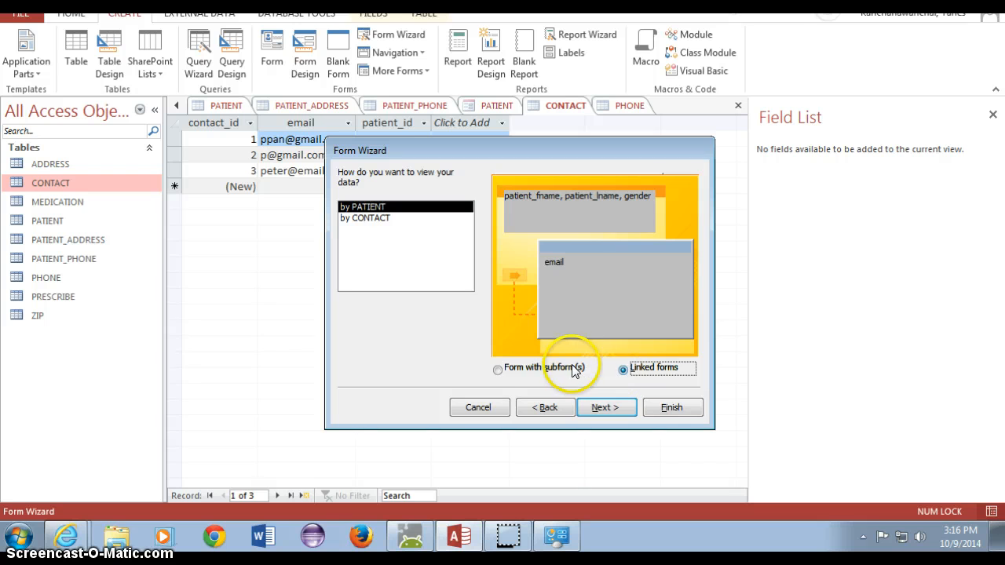
{"action": "left_click", "coordinate": [499, 370]}
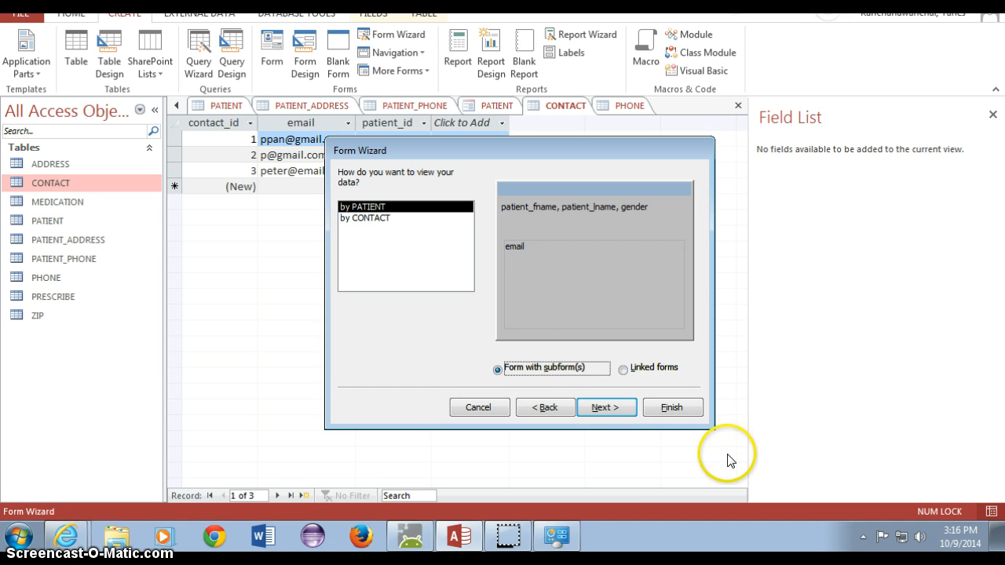
{"action": "left_click", "coordinate": [615, 407]}
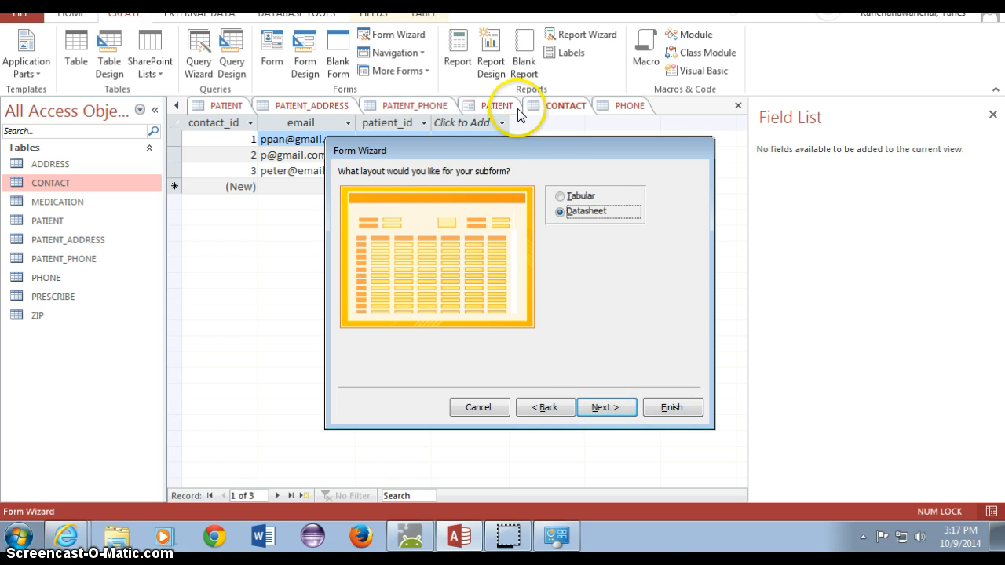
- Choose Tabular as the subform layout after comparing it with Datasheet
{"action": "left_click", "coordinate": [573, 196]}
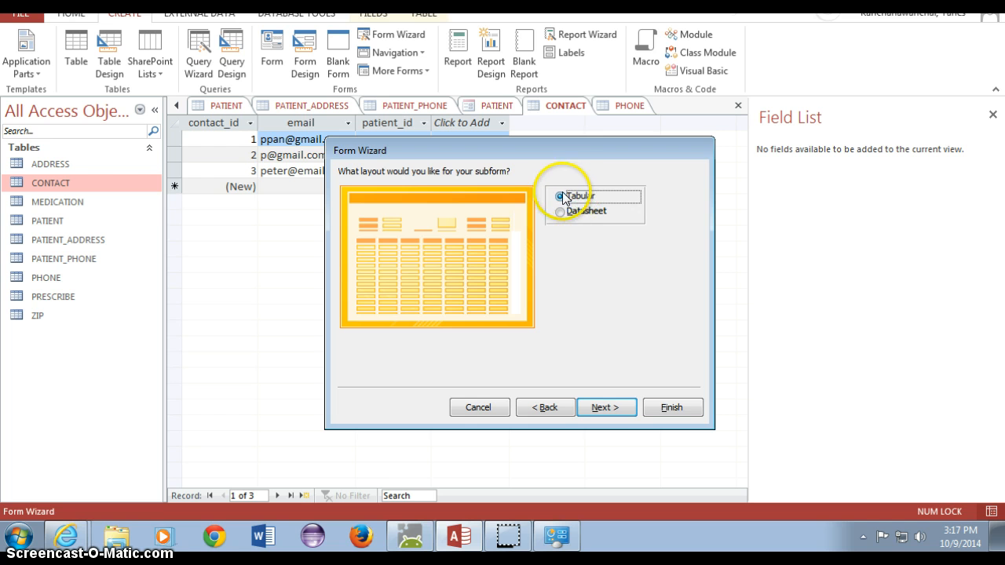
{"action": "left_click", "coordinate": [560, 212]}
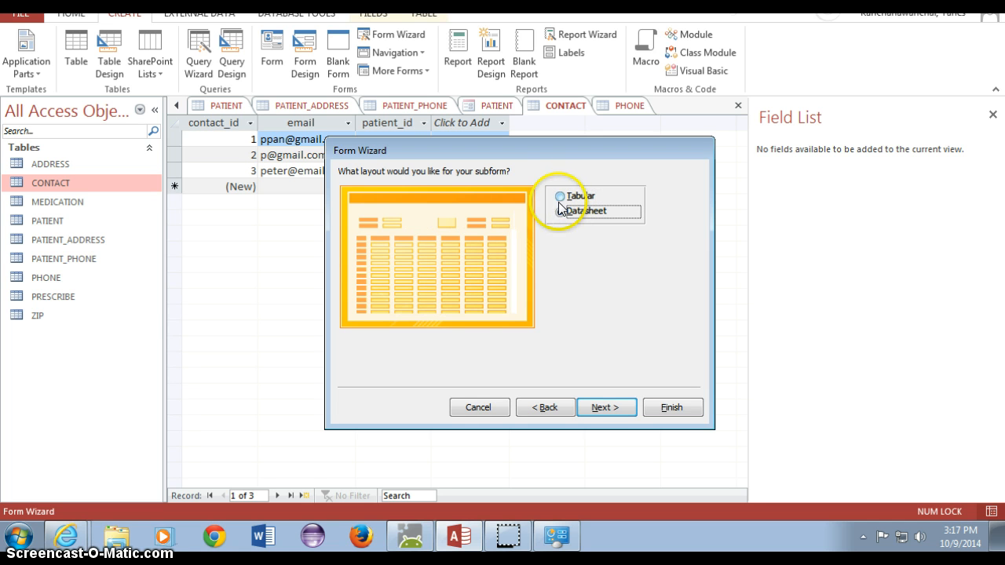
{"action": "left_click", "coordinate": [559, 196]}
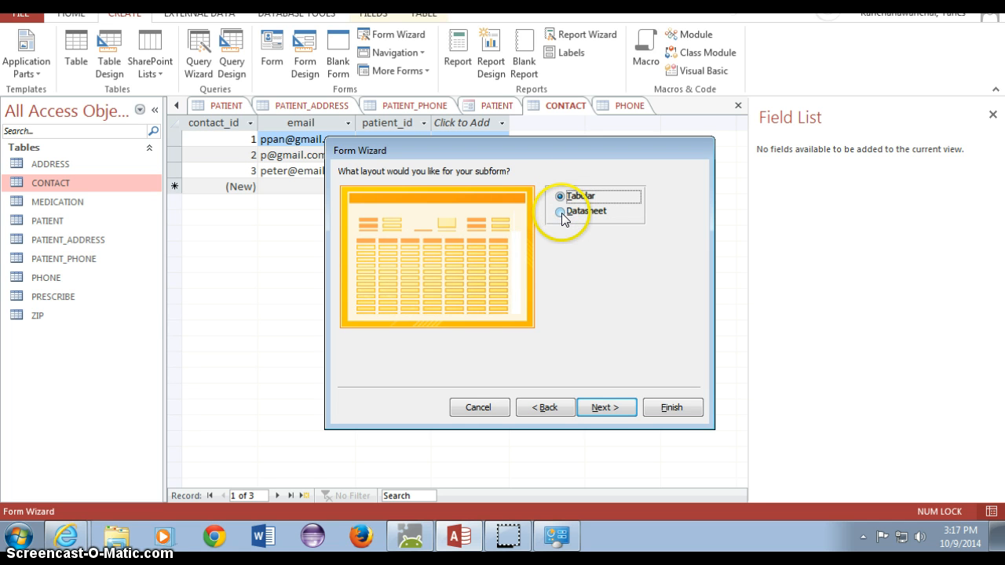
{"action": "left_click", "coordinate": [562, 213]}
{"action": "left_click", "coordinate": [559, 197]}
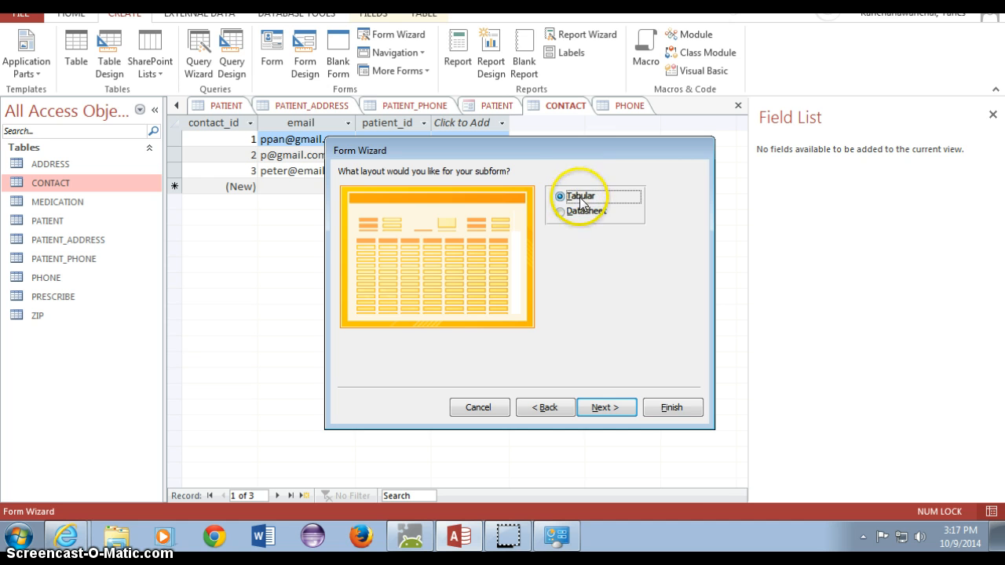
- Title the main form PATIENT_EMAIL on the wizard's final page, keeping CONTACT Subform
{"action": "left_click", "coordinate": [617, 416]}
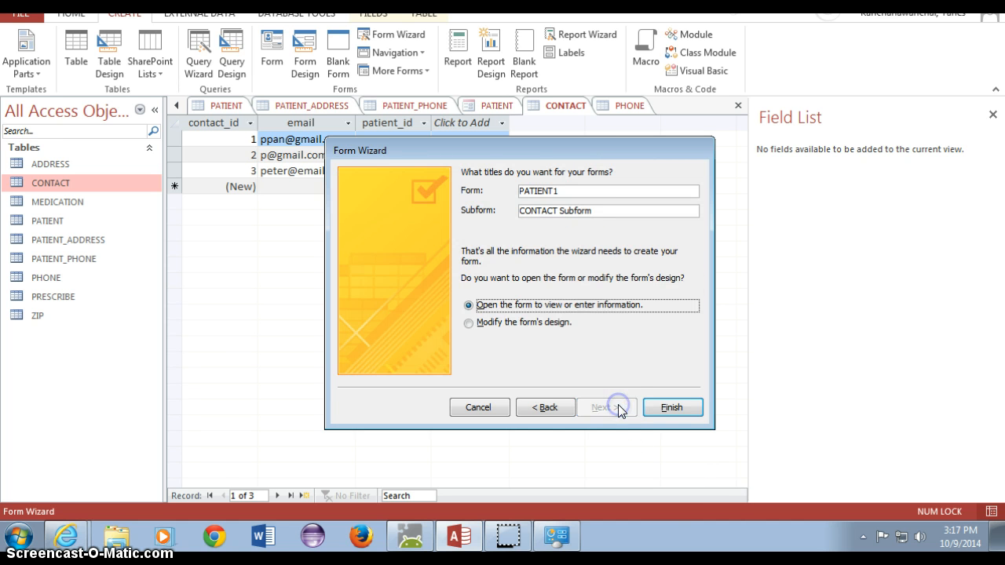
{"action": "left_click", "coordinate": [584, 189]}
{"action": "type", "text": "1"}
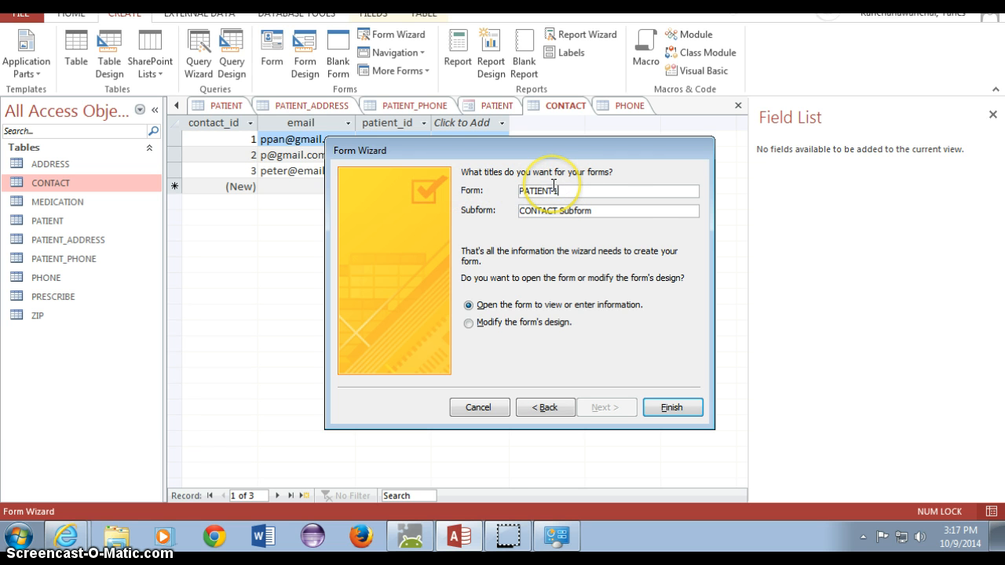
{"action": "left_click", "coordinate": [684, 210]}
{"action": "type", "text": "co"}
{"action": "key", "text": "BackSpace"}
{"action": "key", "text": "BackSpace"}
{"action": "key", "text": "Caps_Lock"}
{"action": "type", "text": "EMAIL"}
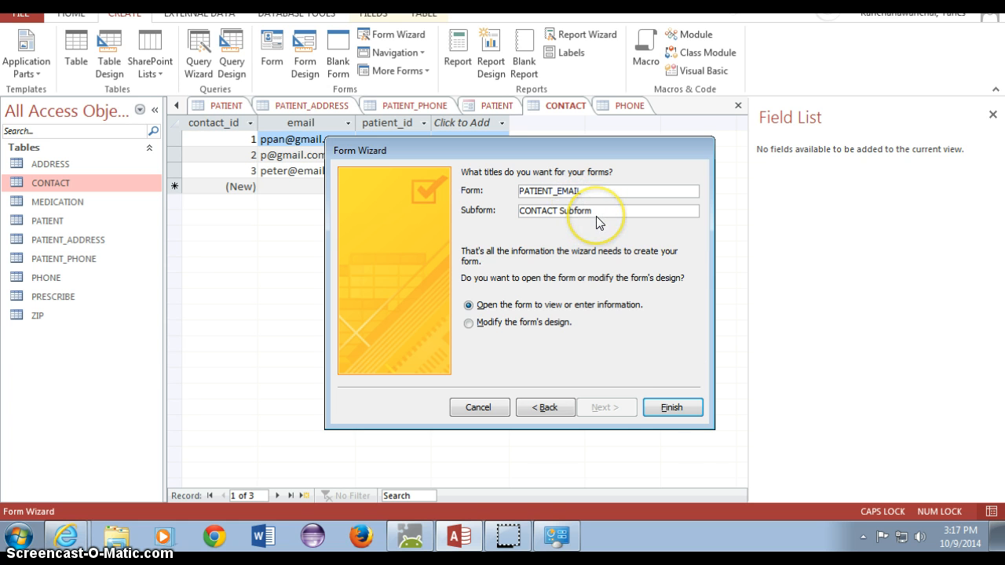
- Finish the wizard to open PATIENT_EMAIL in Form View and collapse the ribbon
{"action": "left_click", "coordinate": [668, 407]}
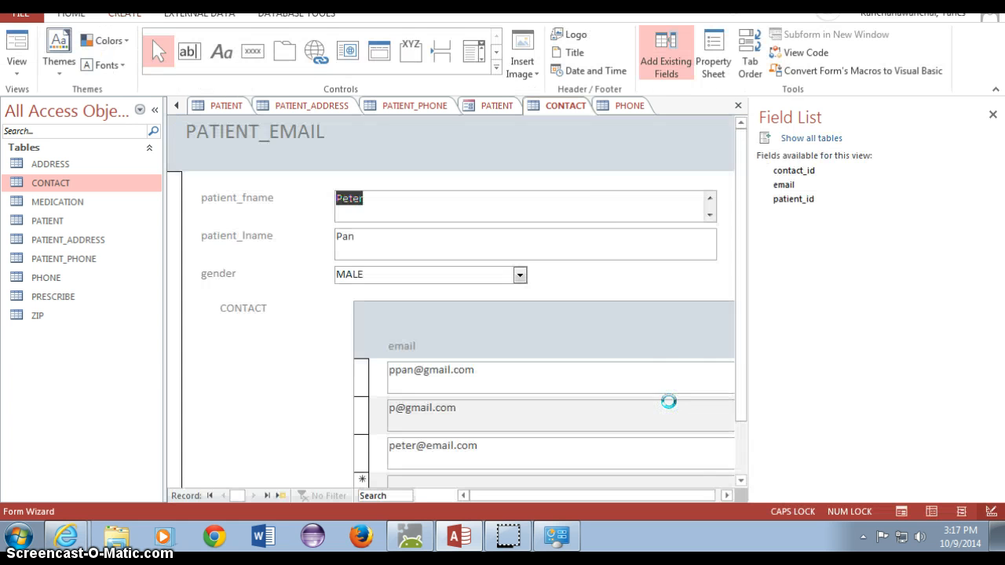
{"action": "scroll", "coordinate": [862, 316], "scroll_direction": "down", "scroll_amount": 2}
{"action": "scroll", "coordinate": [862, 322], "scroll_direction": "up", "scroll_amount": 2}
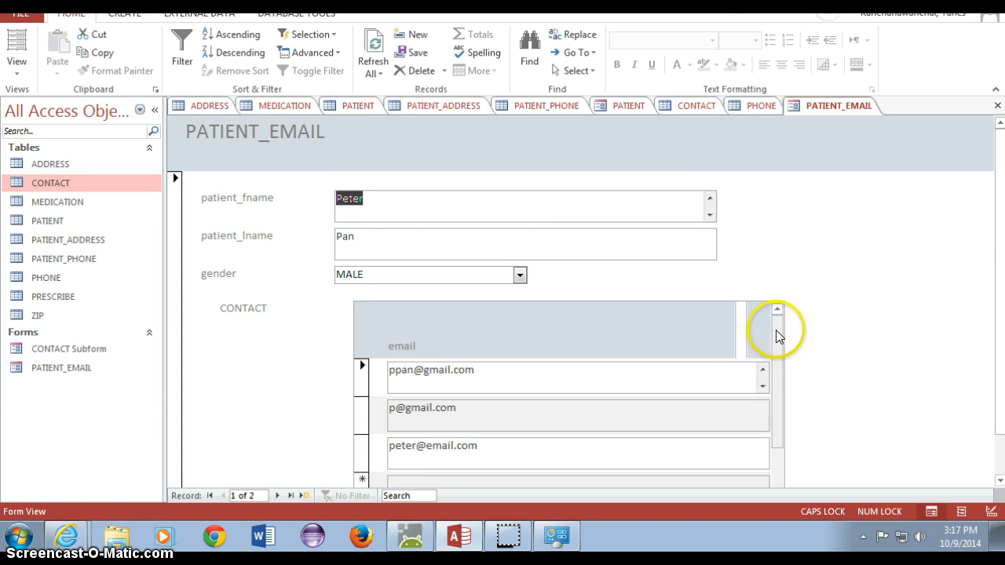
{"action": "left_click", "coordinate": [774, 392]}
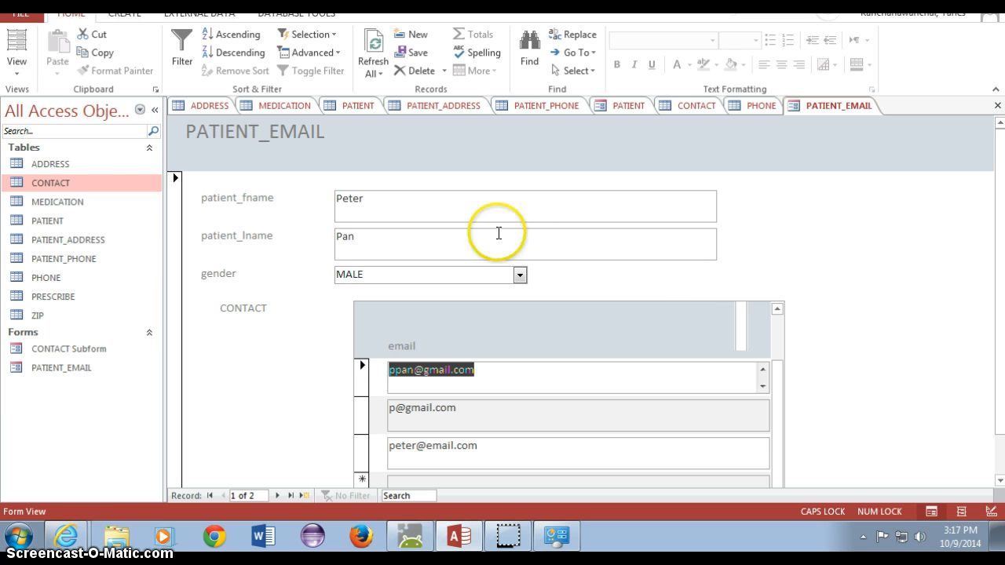
{"action": "left_click", "coordinate": [1000, 234]}
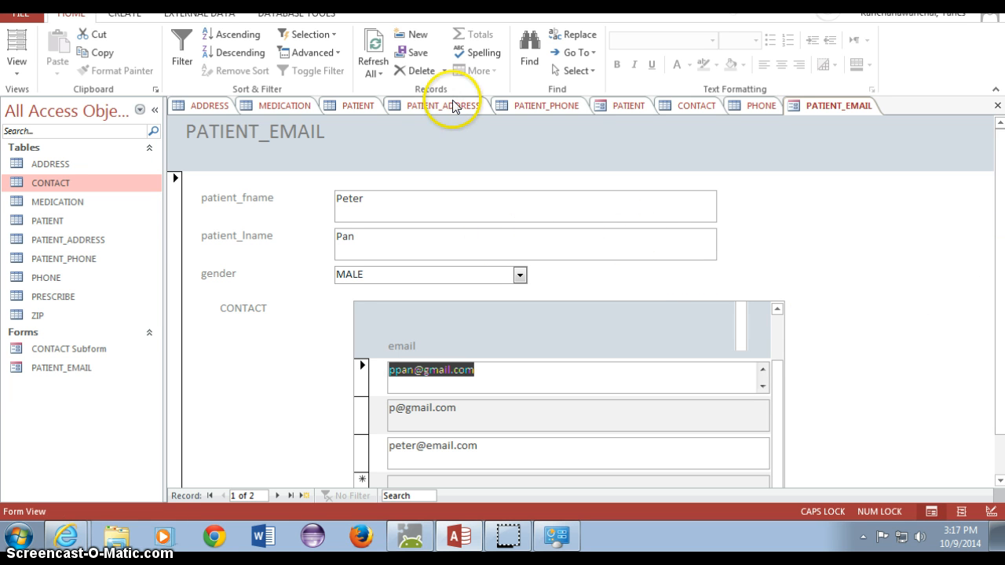
{"action": "right_click", "coordinate": [894, 44]}
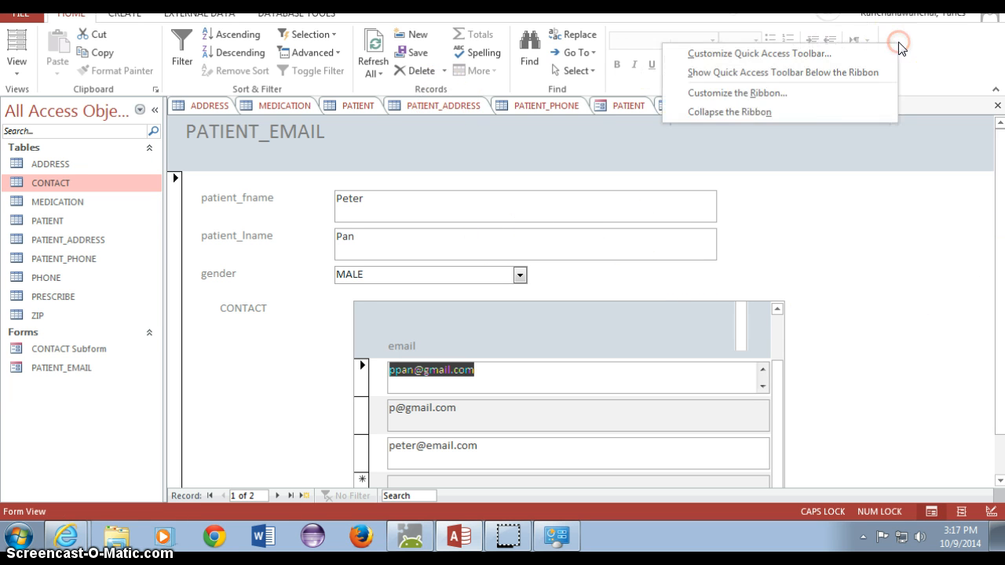
{"action": "left_click", "coordinate": [817, 112]}
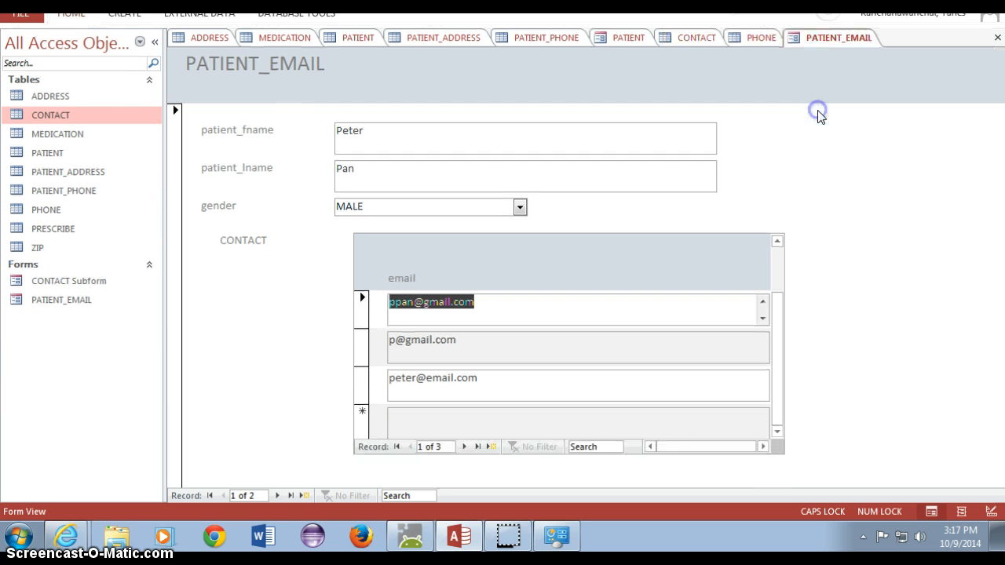
- Start a new blank patient record and type a first name
{"action": "left_click", "coordinate": [303, 495]}
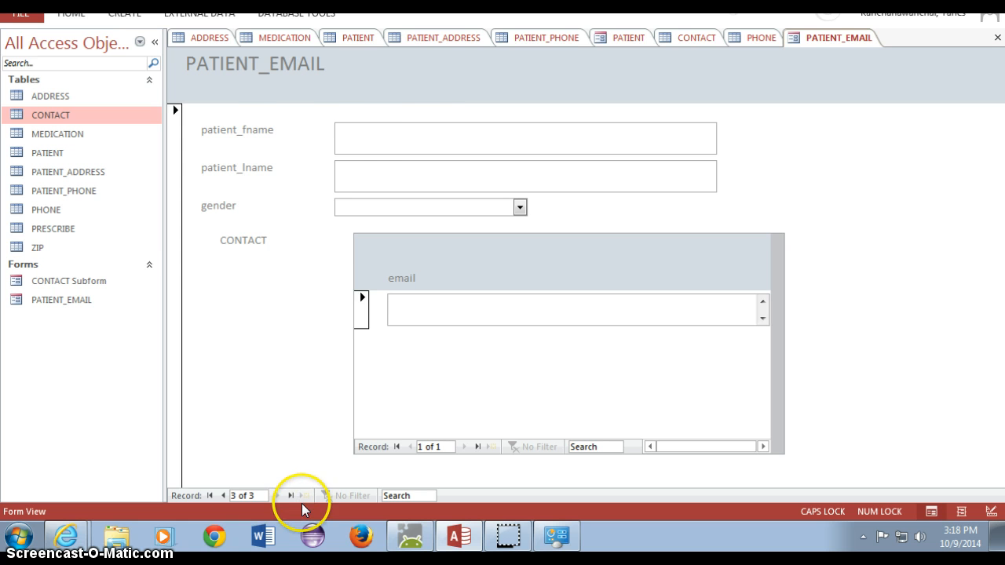
{"action": "left_click", "coordinate": [381, 126]}
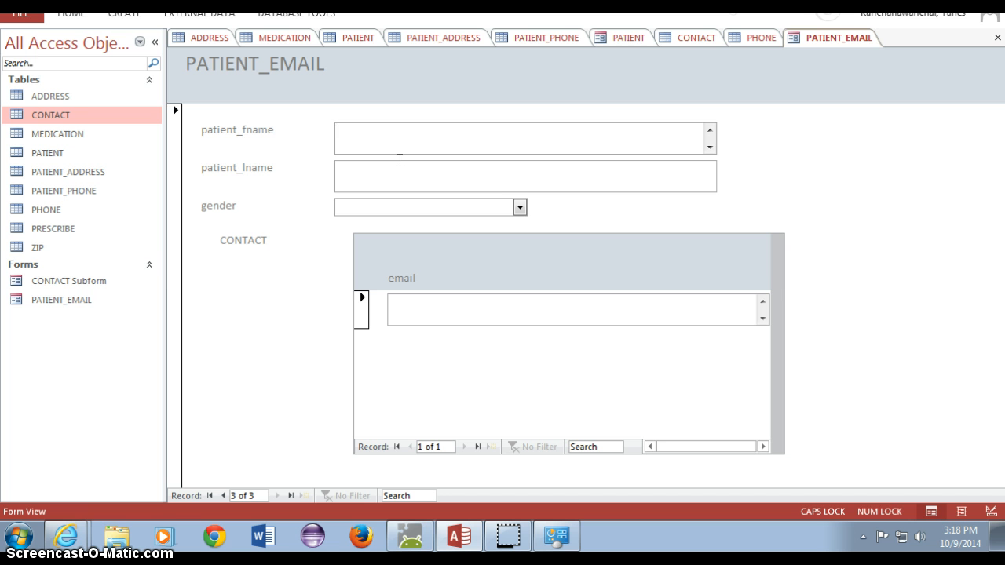
{"action": "key", "text": "Caps_Lock"}
{"action": "type", "text": "s"}
{"action": "key", "text": "BackSpace"}
{"action": "key", "text": "Caps_Lock"}
{"action": "type", "text": "SU"}
{"action": "key", "text": "BackSpace"}
{"action": "key", "text": "Caps_Lock"}
{"action": "type", "text": "uper"}
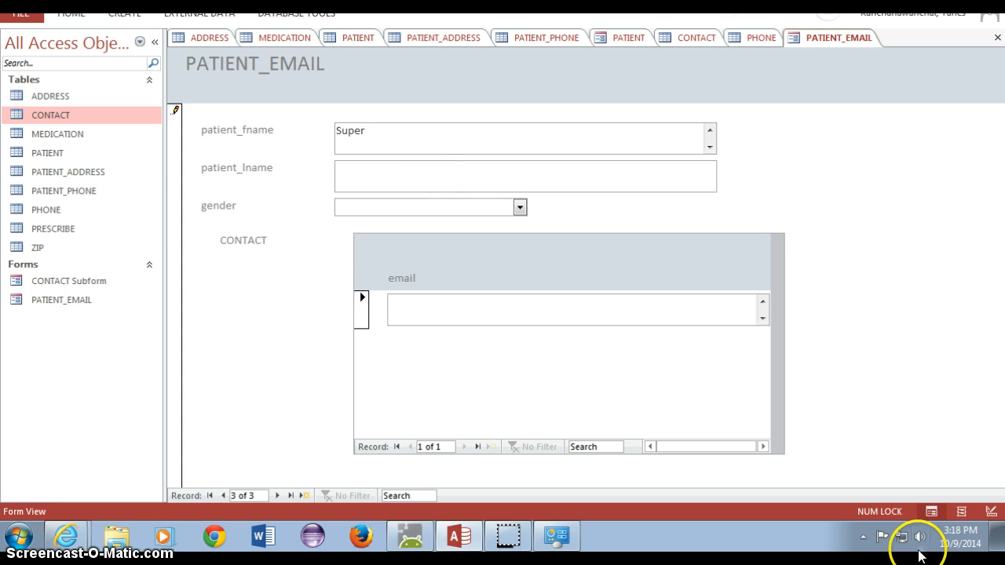
- Enter a last name and set the patient's gender to MALE
{"action": "left_click", "coordinate": [716, 443]}
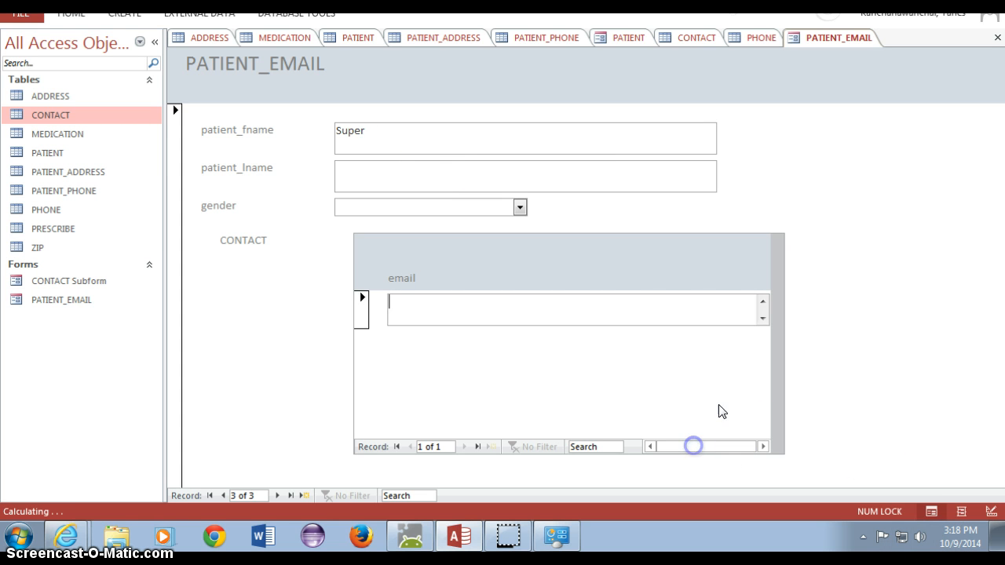
{"action": "left_click", "coordinate": [775, 334]}
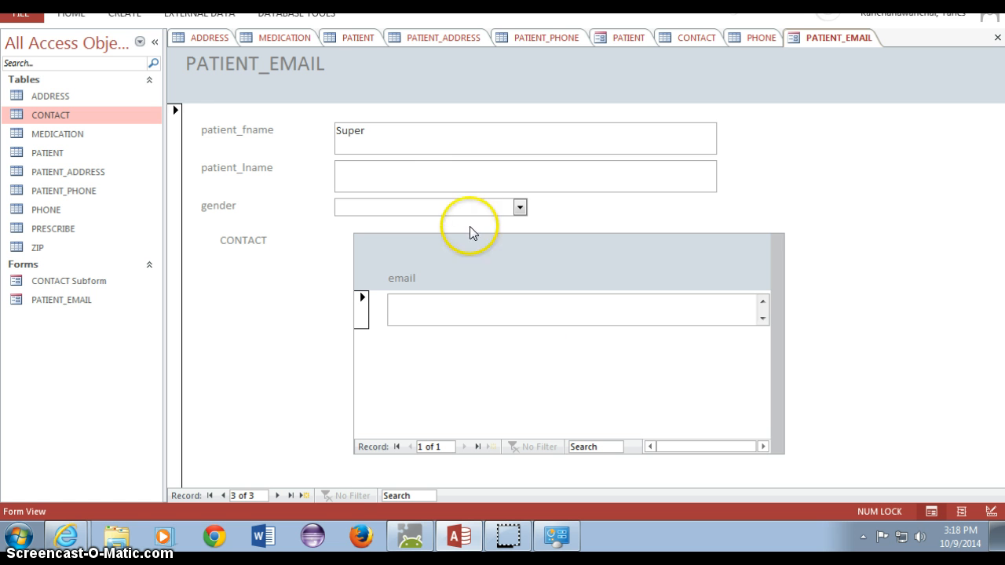
{"action": "left_click", "coordinate": [433, 182]}
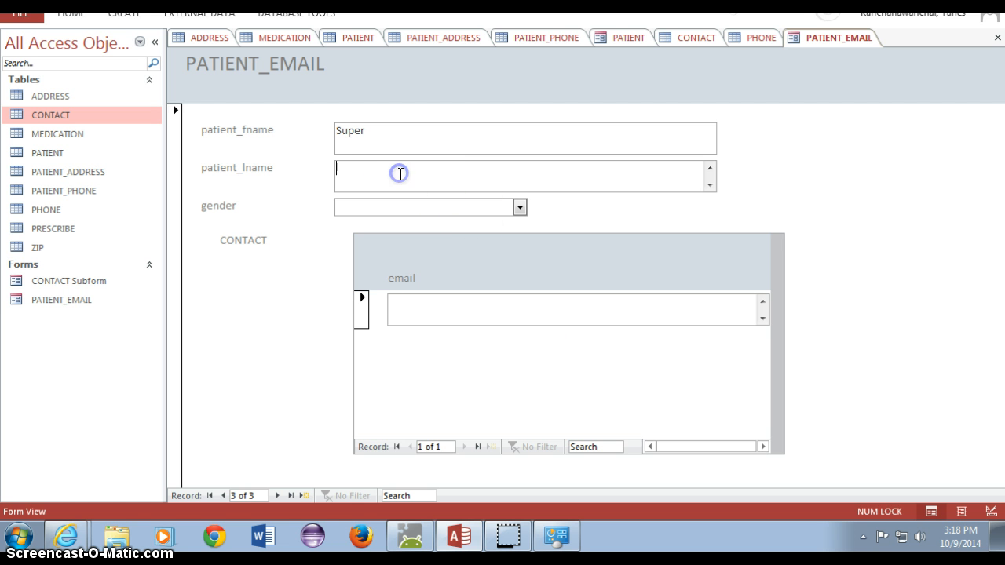
{"action": "type", "text": "Man"}
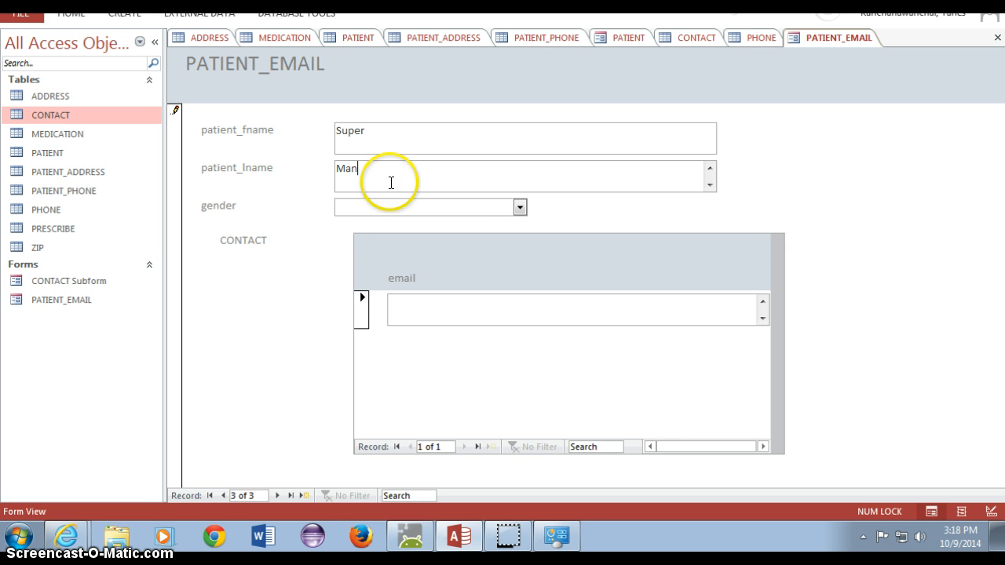
{"action": "left_click", "coordinate": [520, 207]}
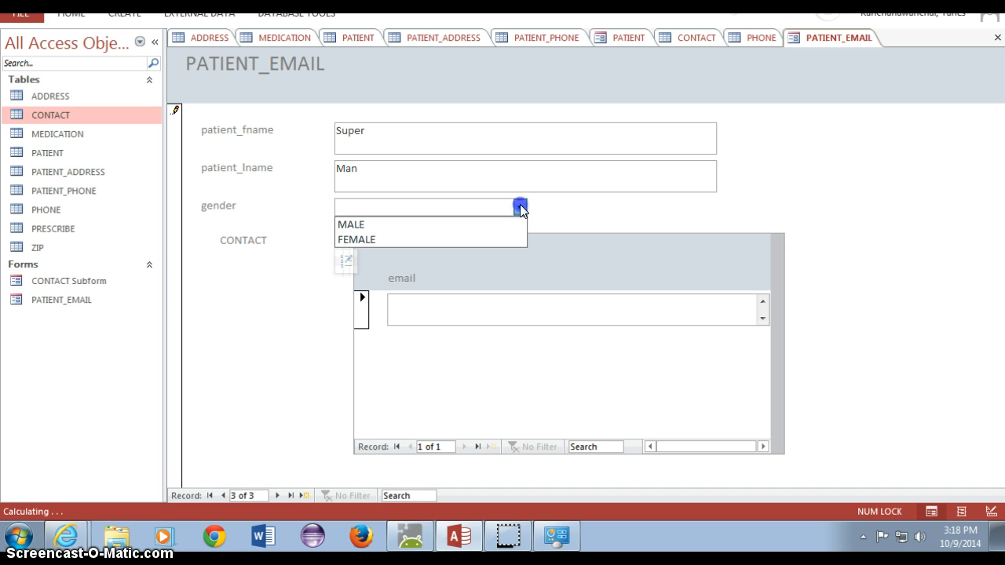
{"action": "left_click", "coordinate": [488, 228]}
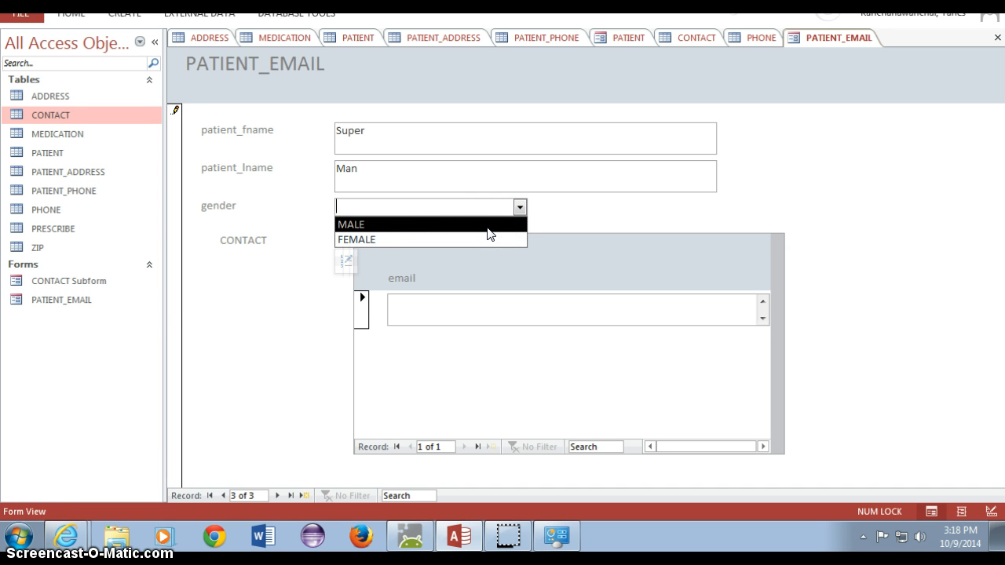
{"action": "left_click", "coordinate": [487, 228]}
- Replace the first and last name entries with the patient's actual name
{"action": "left_click", "coordinate": [337, 126]}
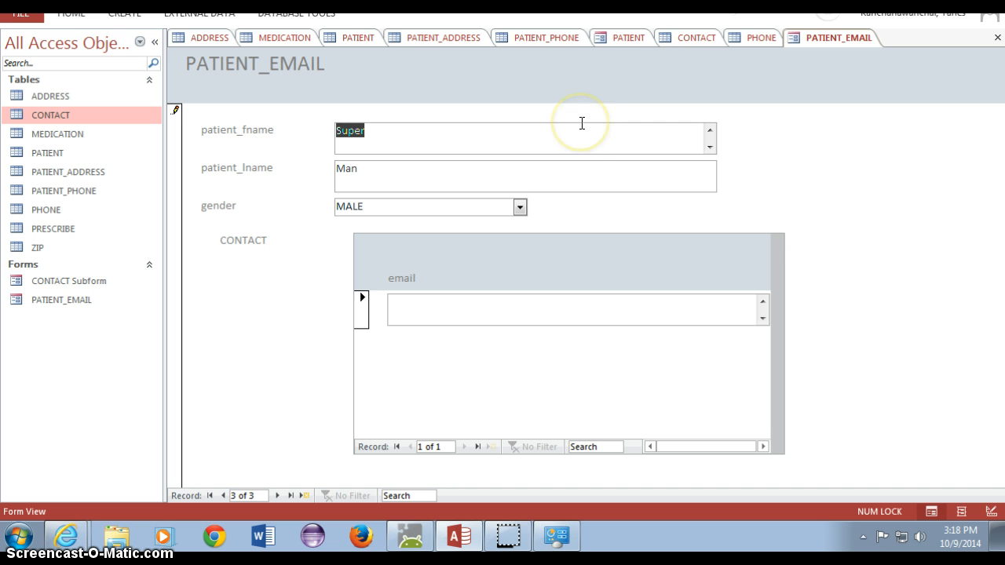
{"action": "key", "text": "BackSpace"}
{"action": "type", "text": "C"}
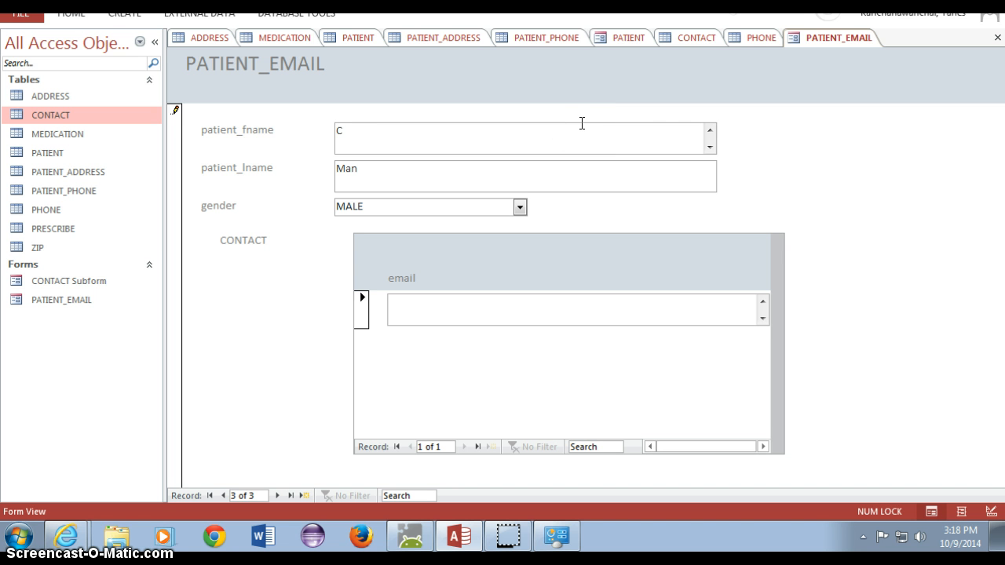
{"action": "type", "text": "lark"}
{"action": "left_click", "coordinate": [431, 165]}
{"action": "left_click", "coordinate": [322, 165]}
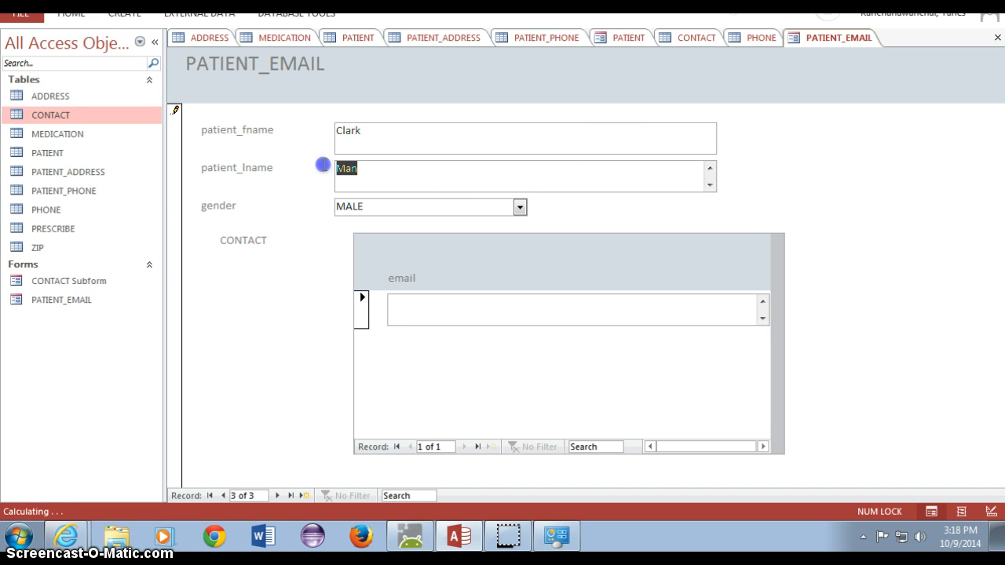
{"action": "type", "text": "Kent"}
- Add two Gmail contact e-mail addresses for the new patient in the CONTACT subform
{"action": "left_click", "coordinate": [410, 303]}
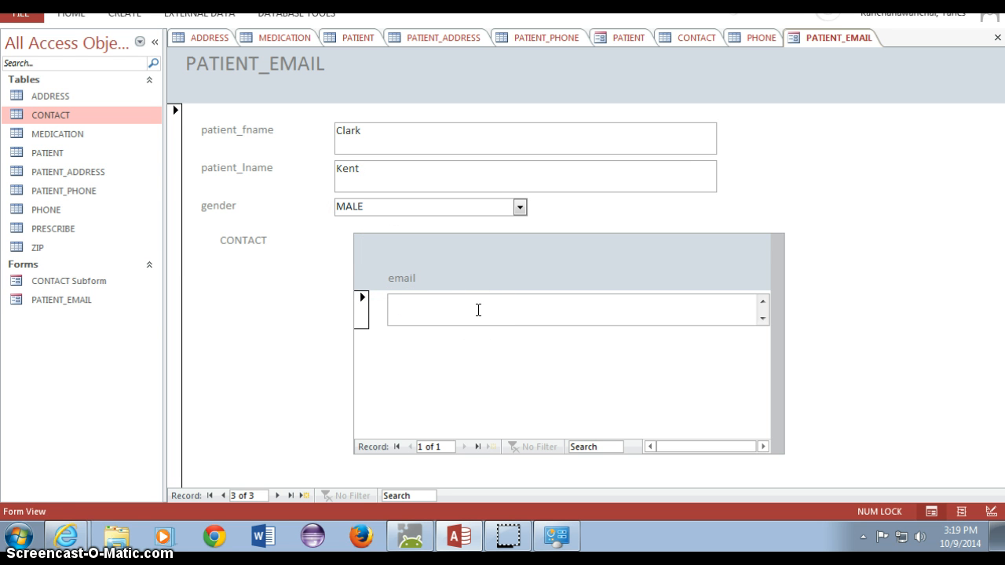
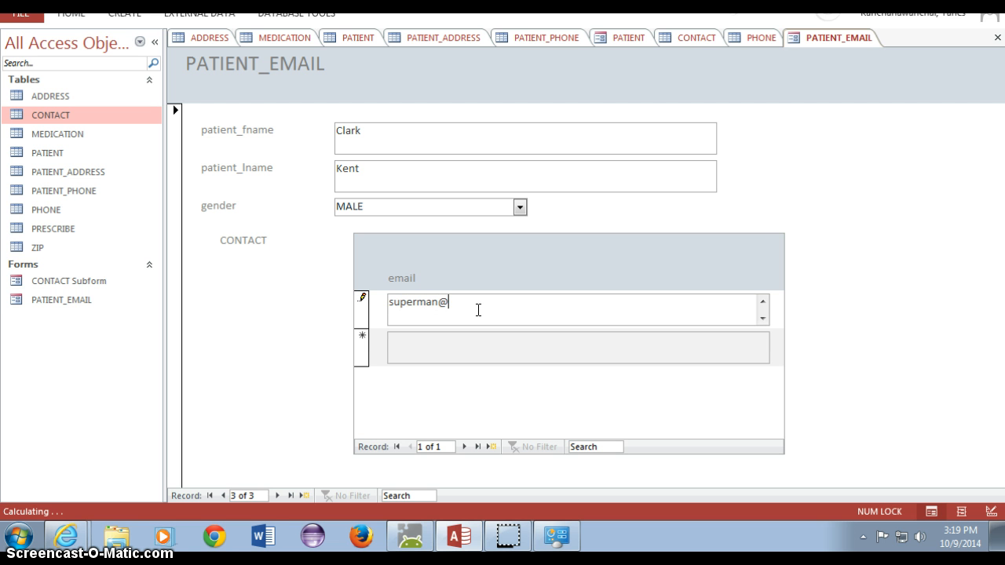
{"action": "left_click", "coordinate": [477, 308]}
{"action": "left_click", "coordinate": [478, 353]}
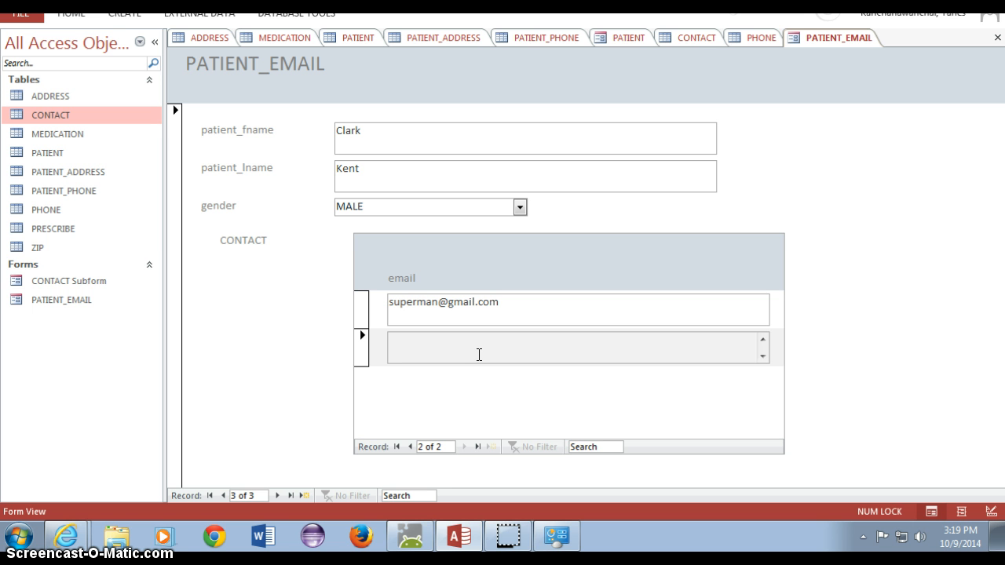
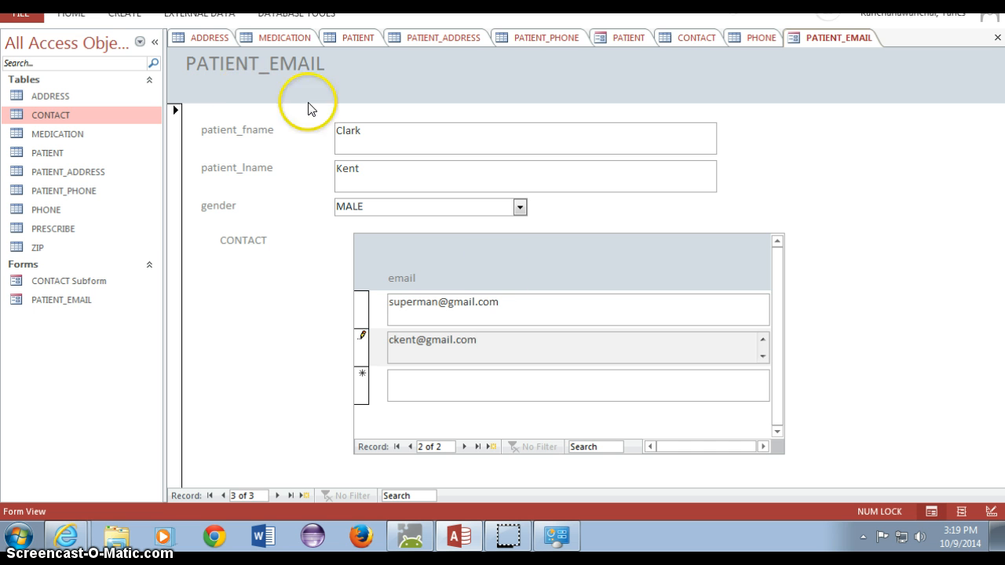
{"action": "left_click", "coordinate": [370, 135]}
{"action": "left_click", "coordinate": [379, 202]}
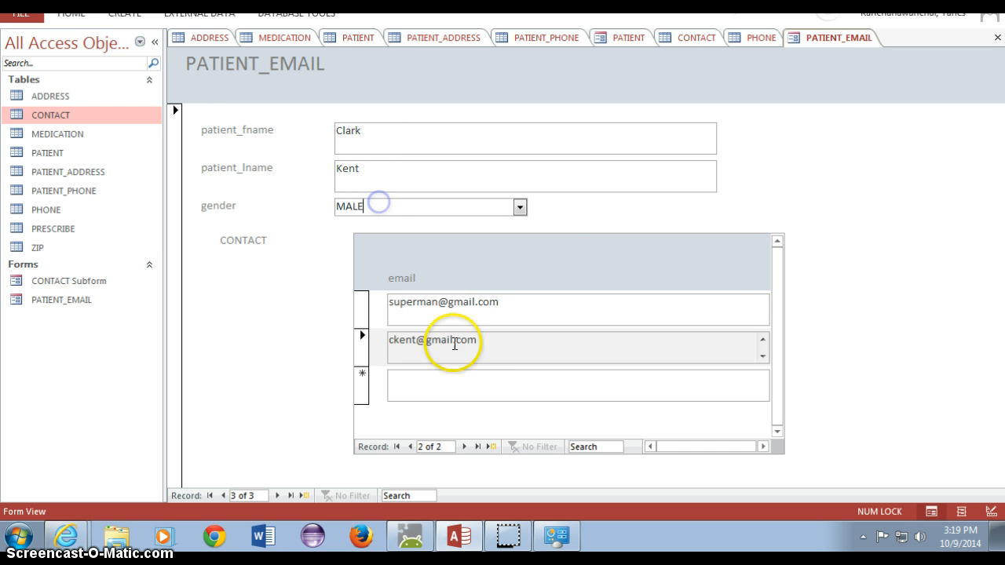
- Enter a third, Hotmail contact e-mail address on a new subform row
{"action": "left_click", "coordinate": [469, 387]}
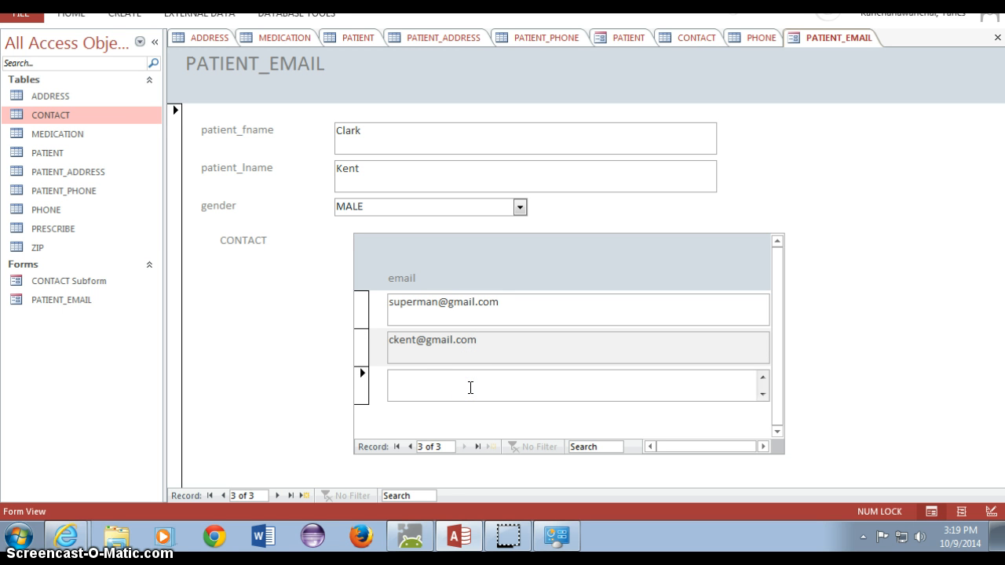
{"action": "type", "text": "dlar"}
{"action": "key", "text": "BackSpace"}
{"action": "key", "text": "BackSpace"}
{"action": "key", "text": "BackSpace"}
{"action": "key", "text": "BackSpace"}
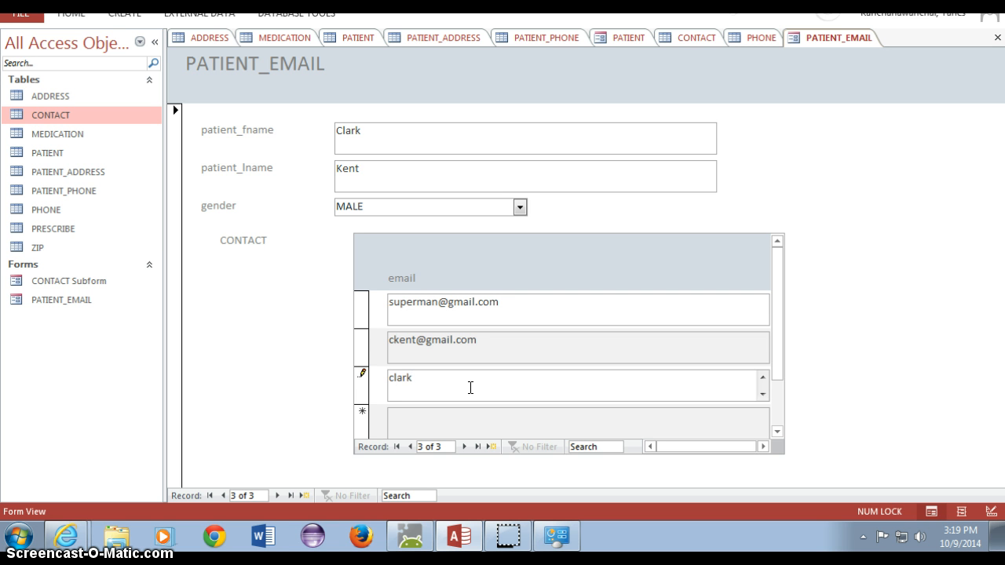
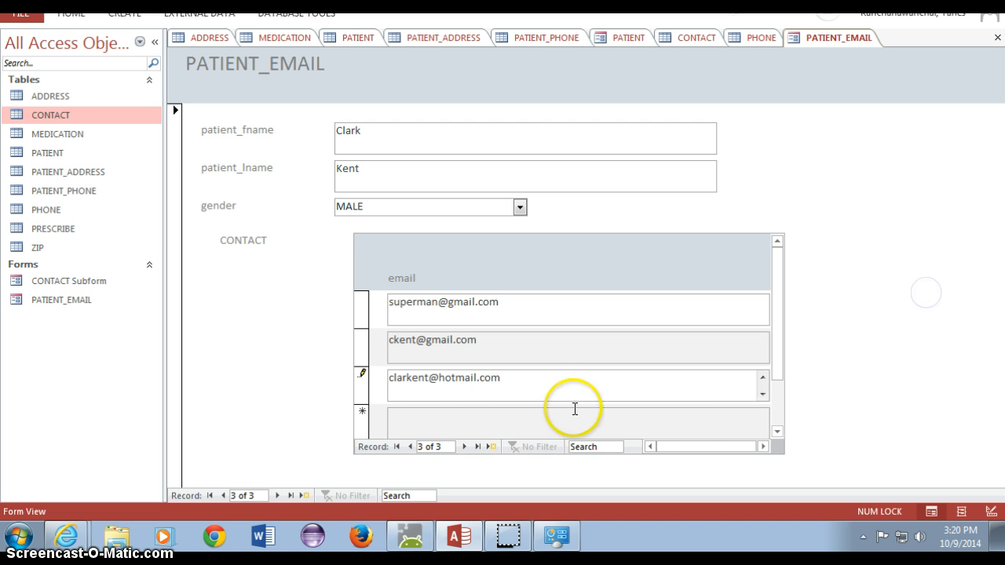
{"action": "left_click", "coordinate": [295, 494]}
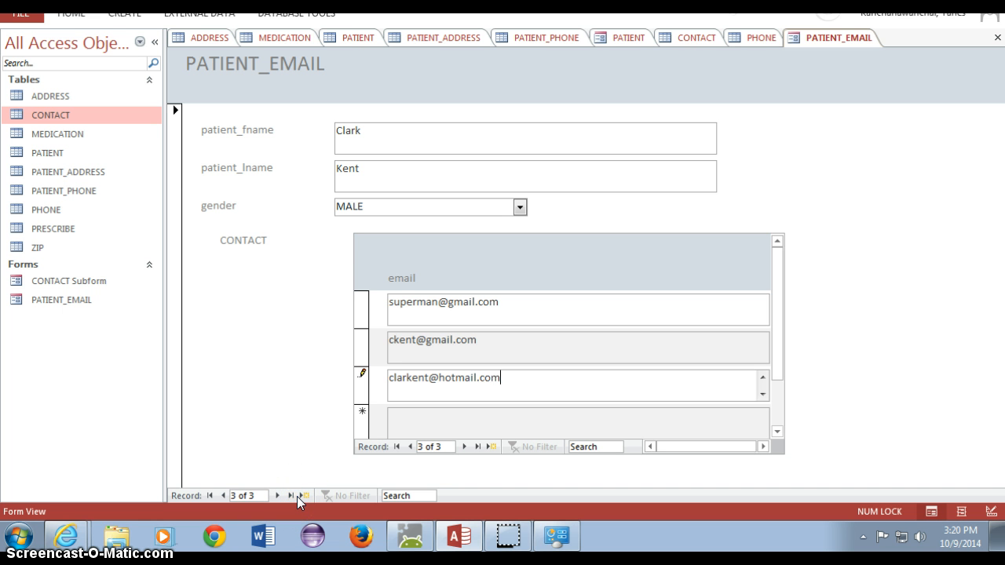
- Close all open objects, saving the new form under the name PATIENT
{"action": "left_click", "coordinate": [303, 495]}
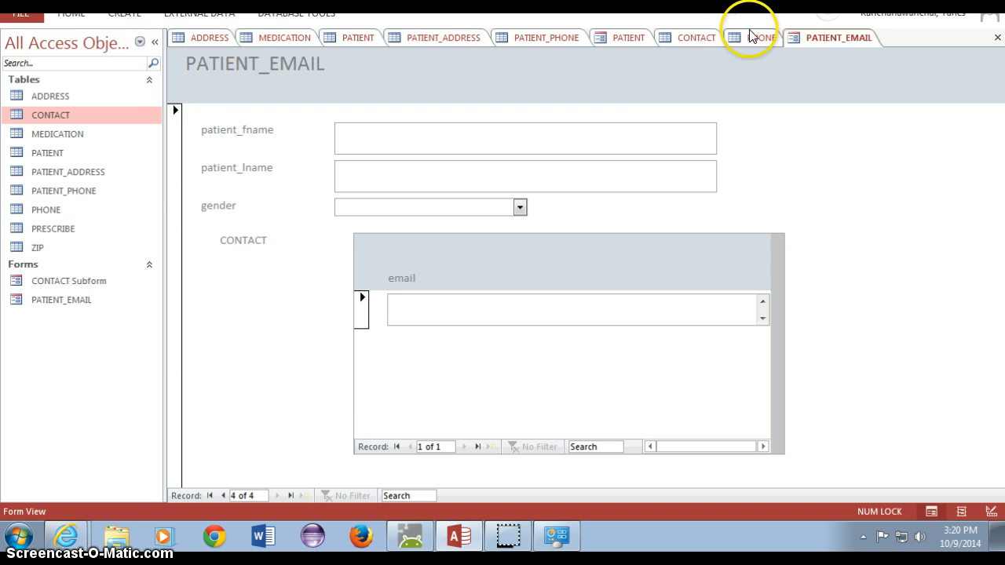
{"action": "right_click", "coordinate": [800, 45]}
{"action": "left_click", "coordinate": [831, 93]}
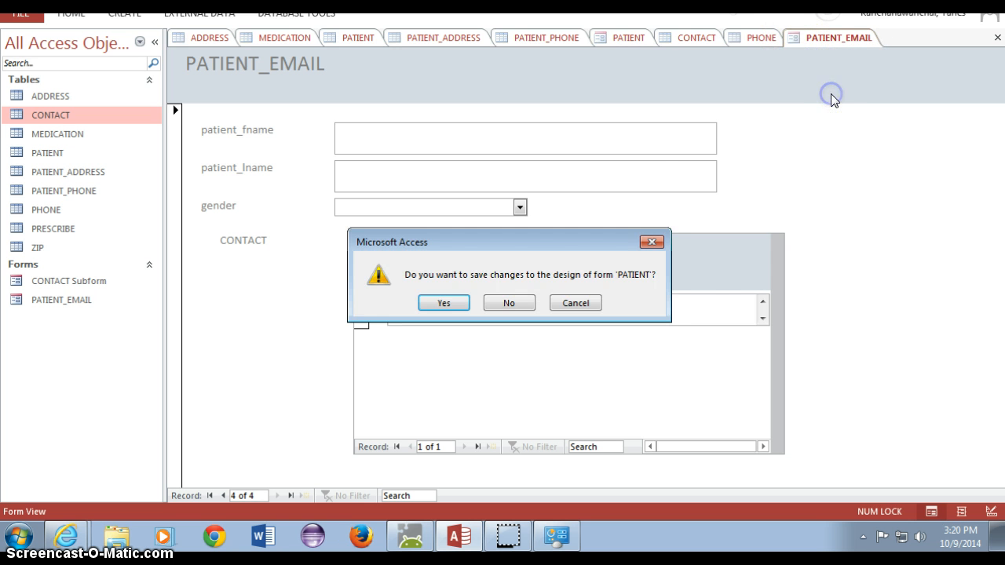
{"action": "left_click", "coordinate": [441, 305]}
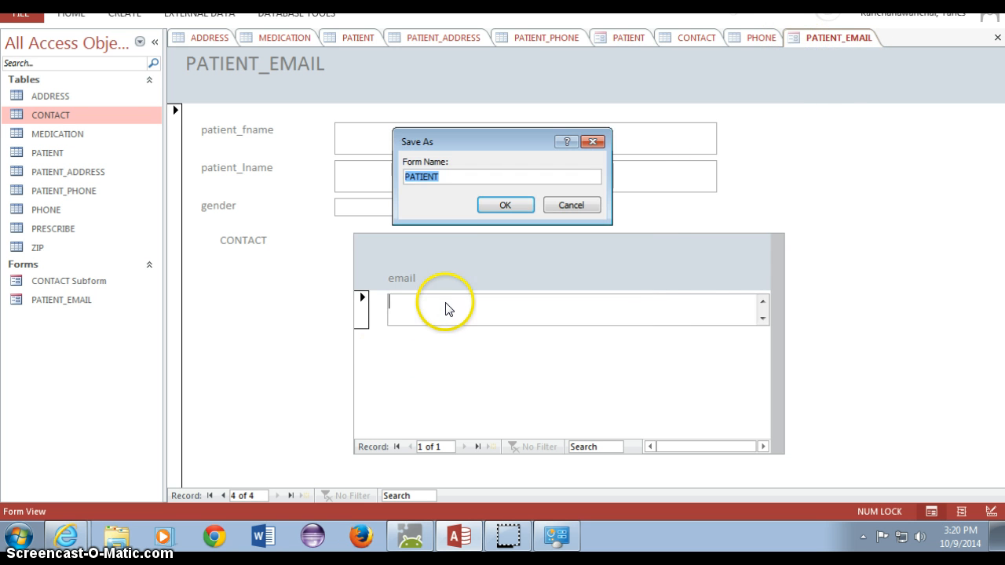
{"action": "left_click", "coordinate": [490, 209]}
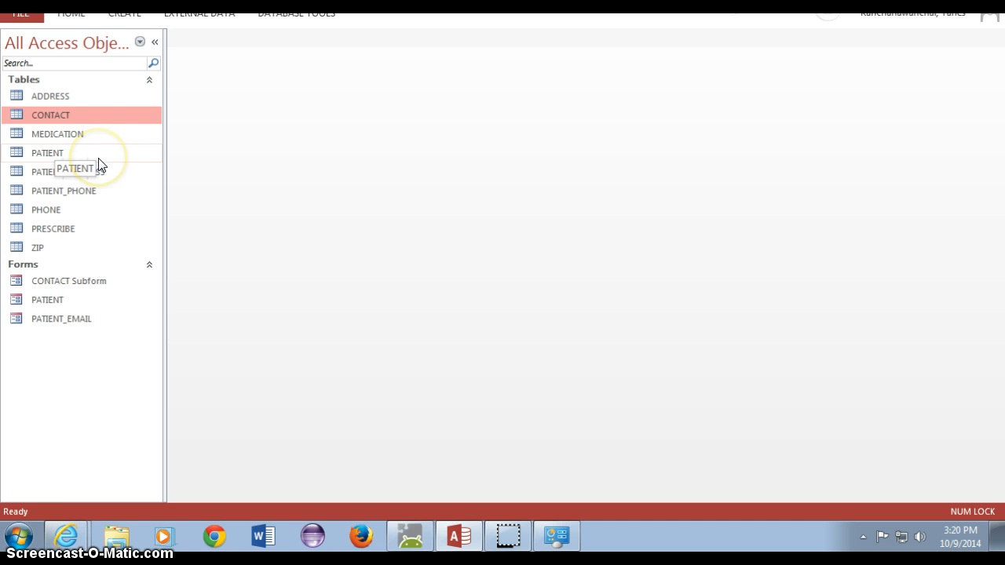
- Open the PATIENT and CONTACT tables and autofit the CONTACT email column to show full addresses
{"action": "left_click", "coordinate": [65, 154]}
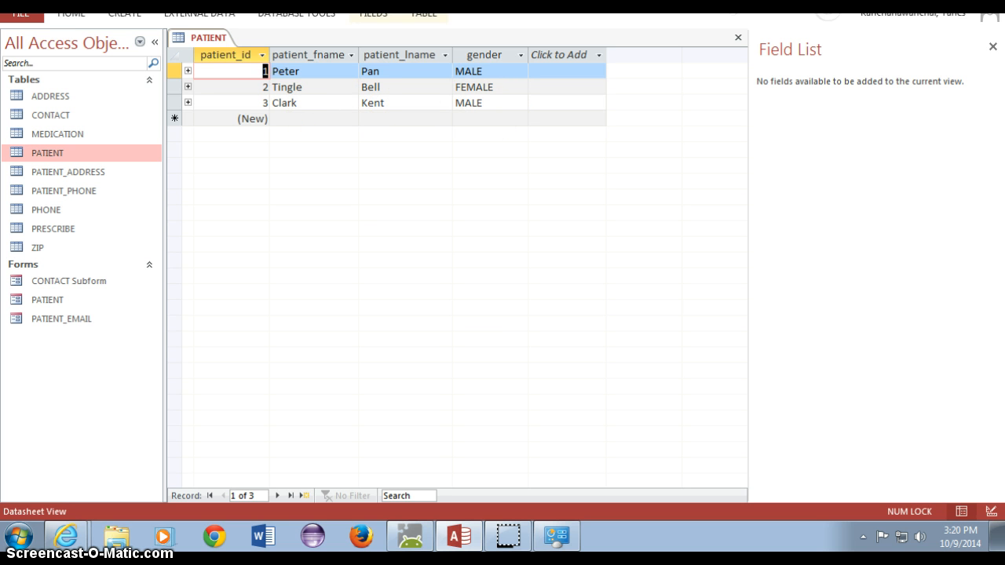
{"action": "double_click", "coordinate": [67, 118]}
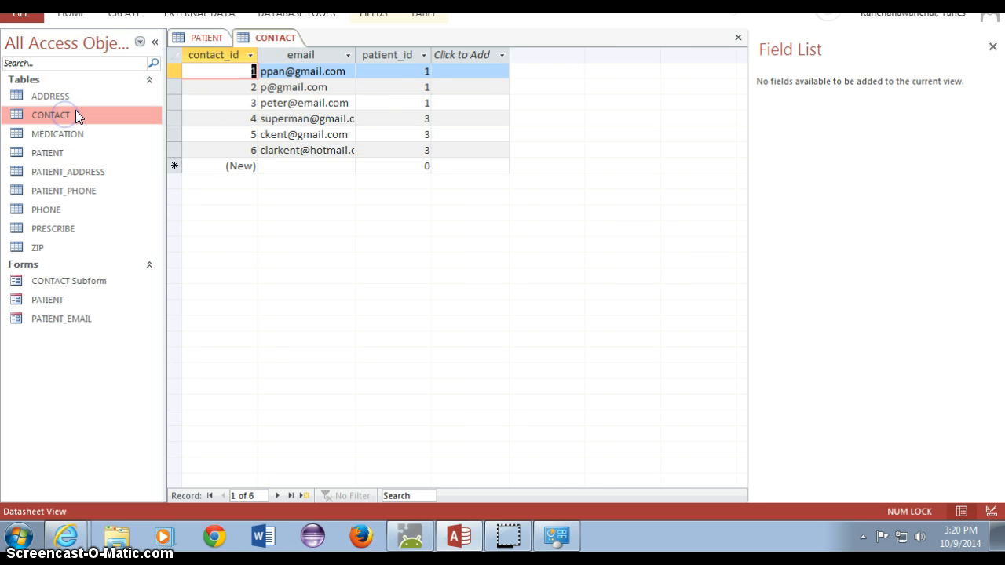
{"action": "double_click", "coordinate": [357, 54]}
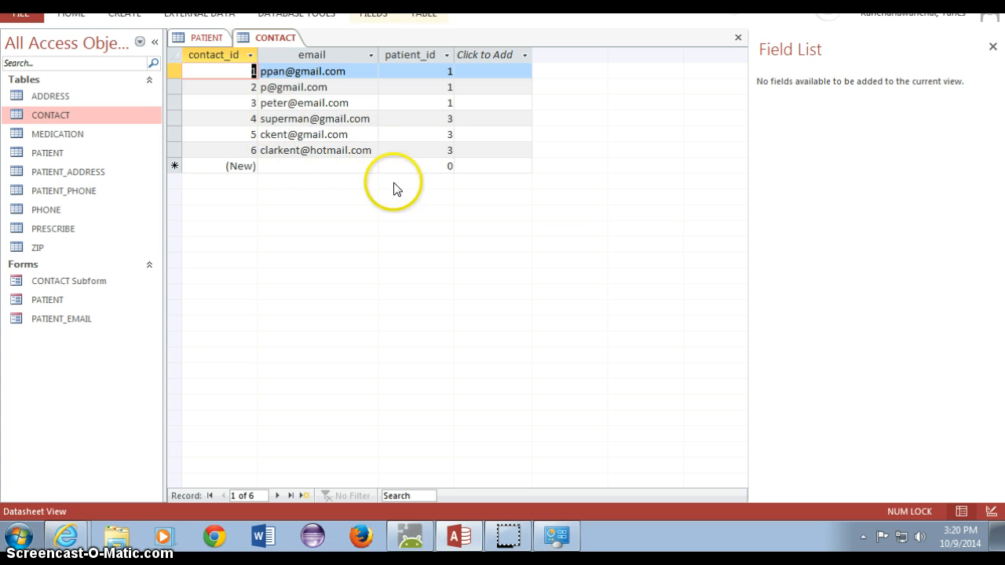
{"action": "left_click", "coordinate": [430, 114]}
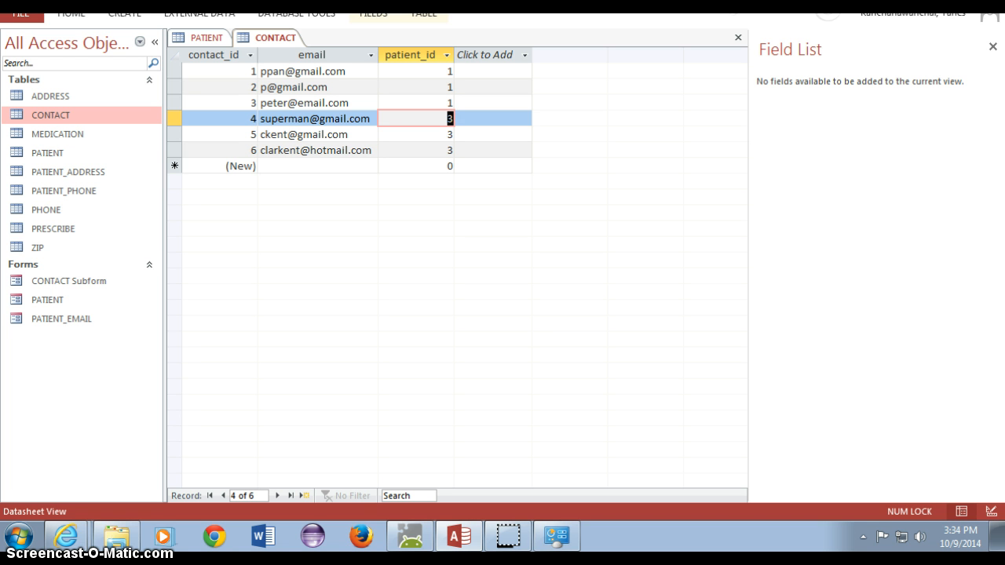
- Create a new blank form, Form1, in Design View
{"action": "left_click", "coordinate": [123, 15]}
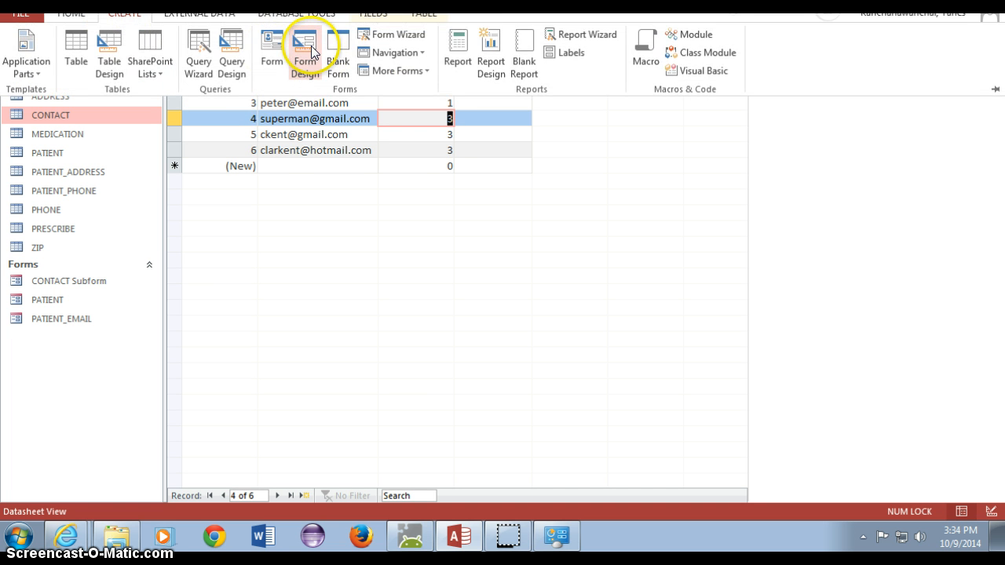
{"action": "left_click", "coordinate": [313, 52]}
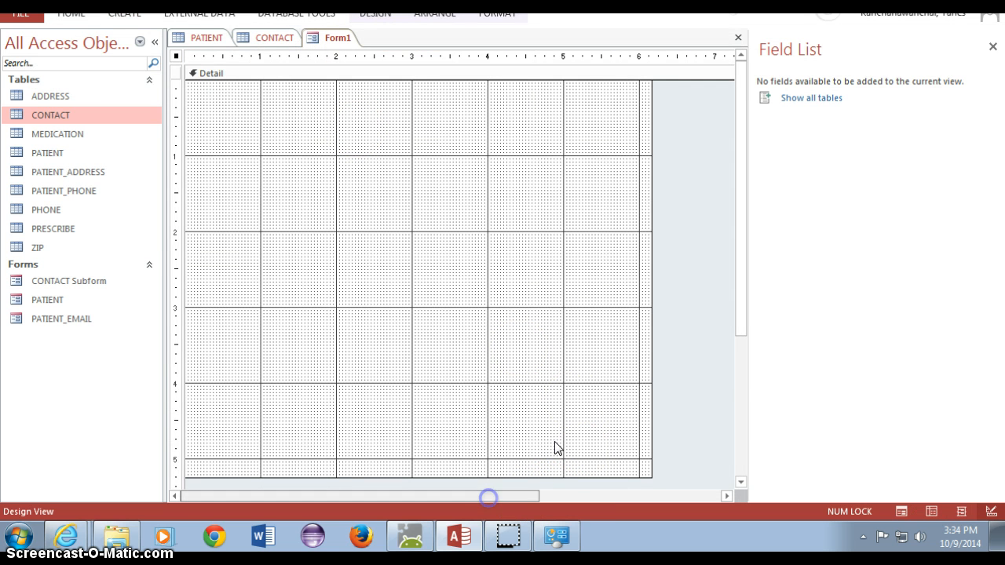
{"action": "left_click_drag", "start_coordinate": [739, 206], "coordinate": [699, 148]}
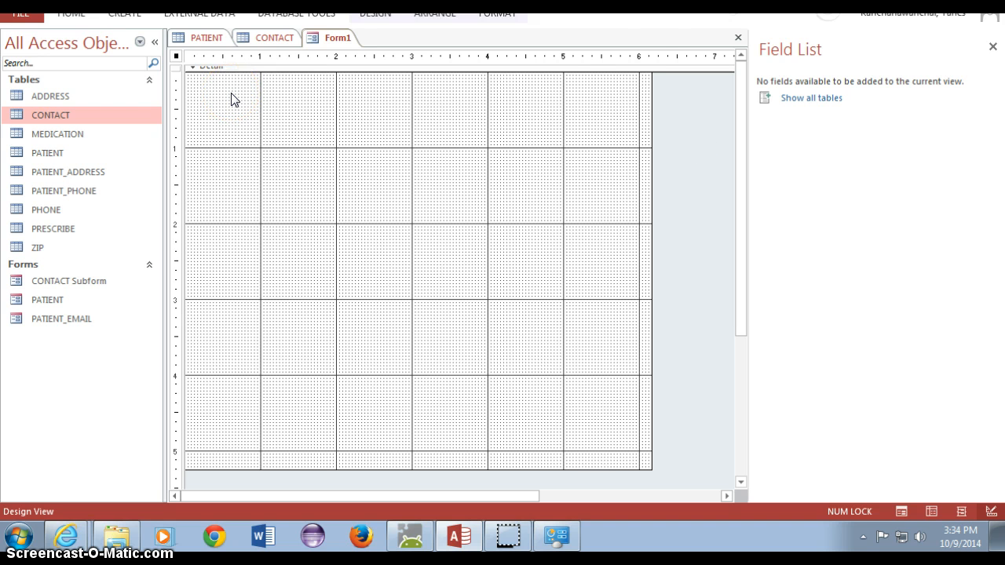
- Keep the ribbon permanently expanded by unchecking Collapse the Ribbon
{"action": "right_click", "coordinate": [651, 19]}
{"action": "left_click", "coordinate": [497, 18]}
{"action": "right_click", "coordinate": [548, 13]}
{"action": "left_click", "coordinate": [516, 14]}
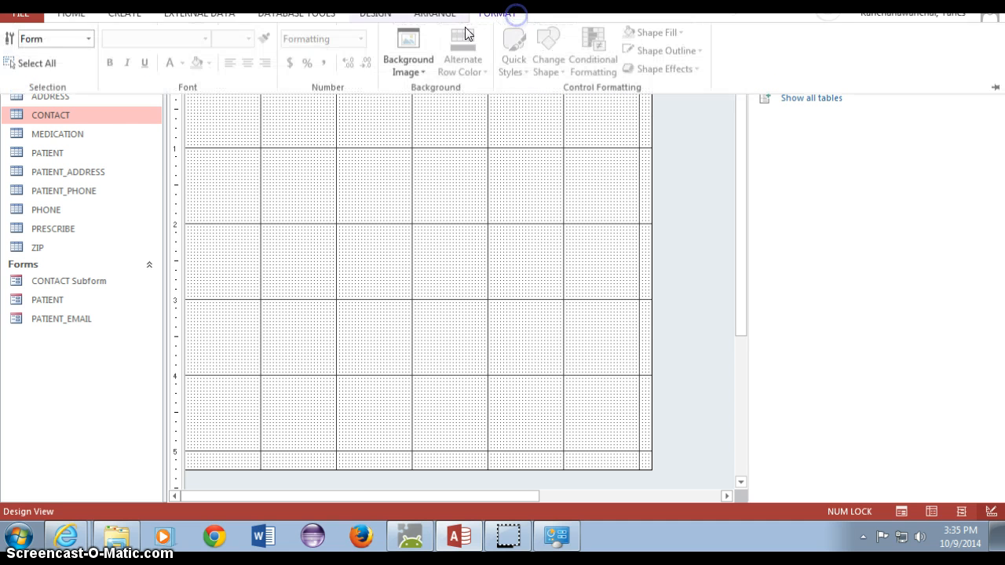
{"action": "right_click", "coordinate": [800, 41]}
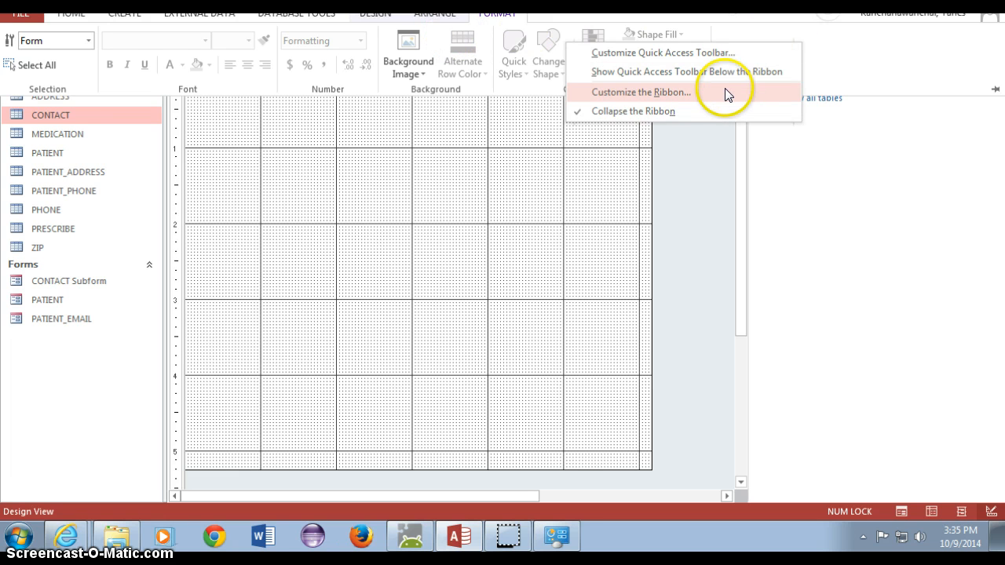
{"action": "left_click", "coordinate": [708, 110]}
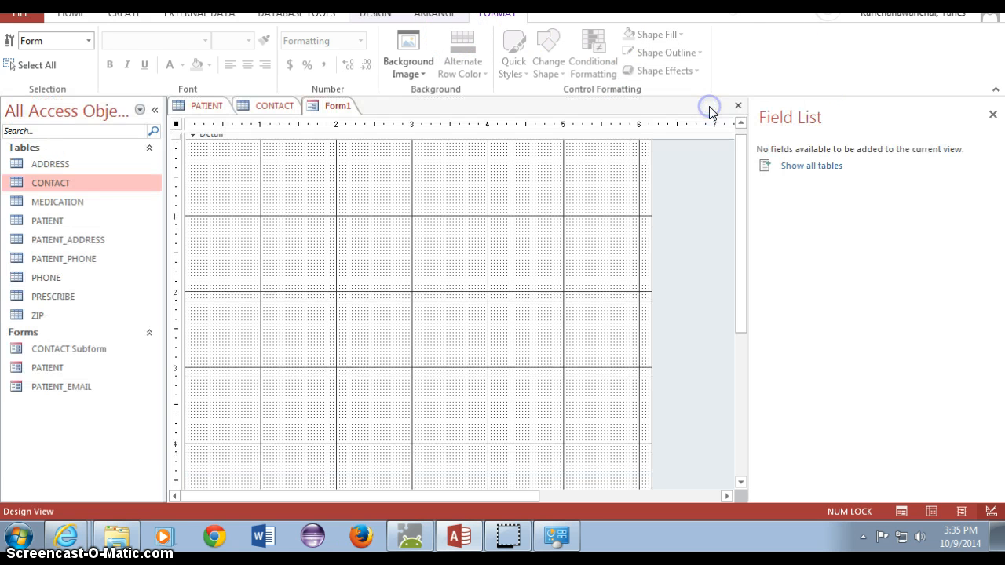
- Preview the blank form in Form View, then return it to Design View
{"action": "left_click", "coordinate": [62, 16]}
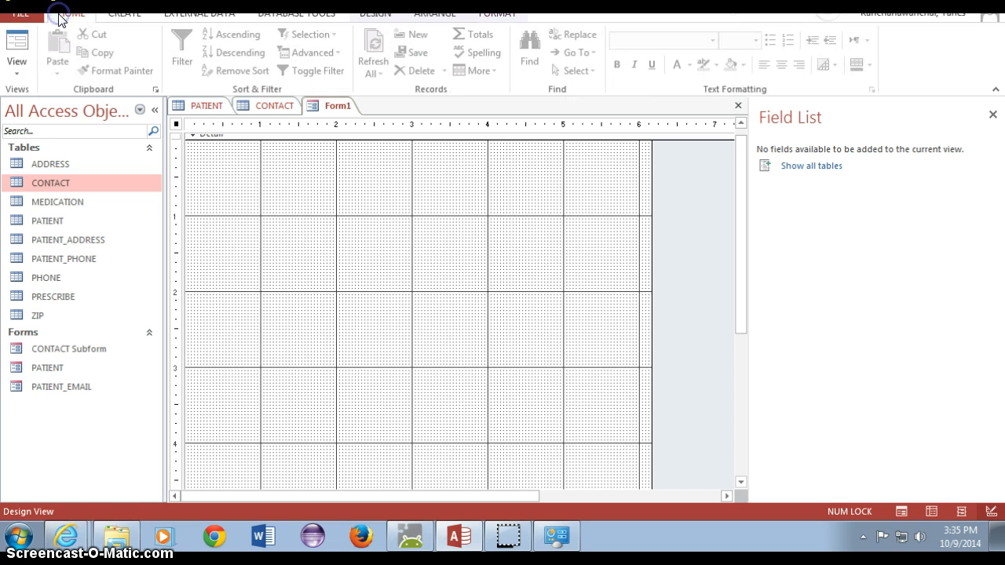
{"action": "left_click", "coordinate": [19, 69]}
{"action": "left_click", "coordinate": [53, 104]}
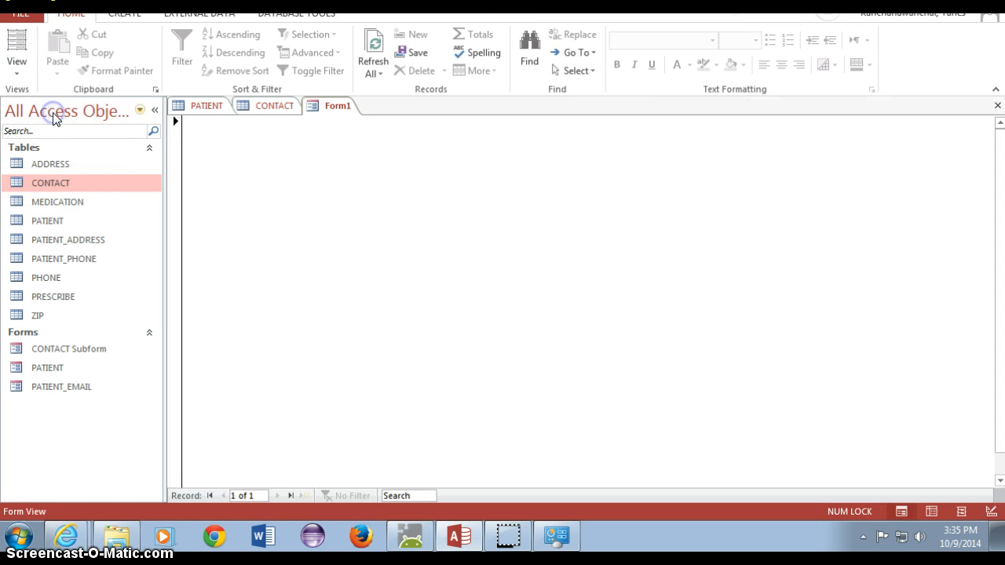
{"action": "left_click", "coordinate": [17, 62]}
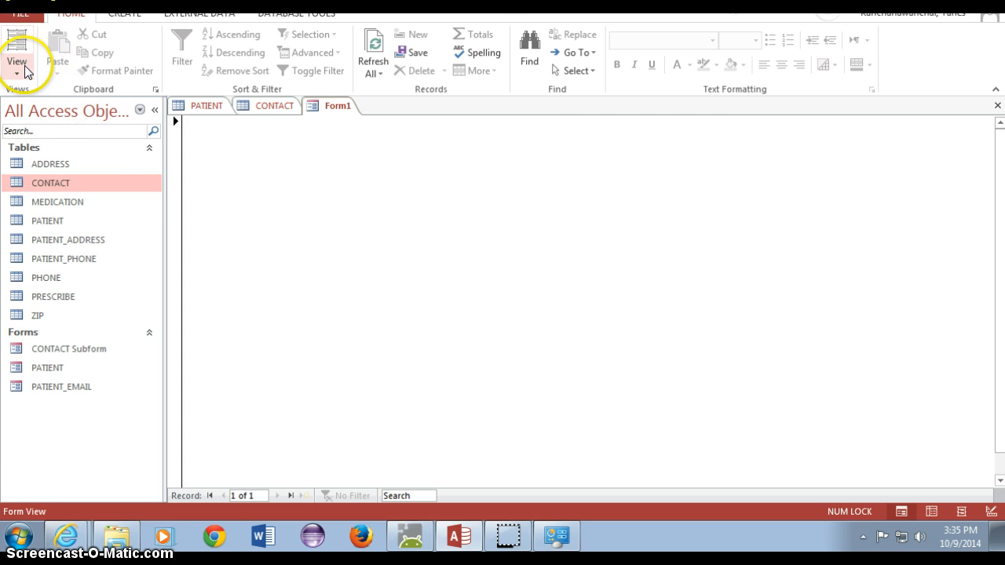
{"action": "left_click", "coordinate": [50, 195]}
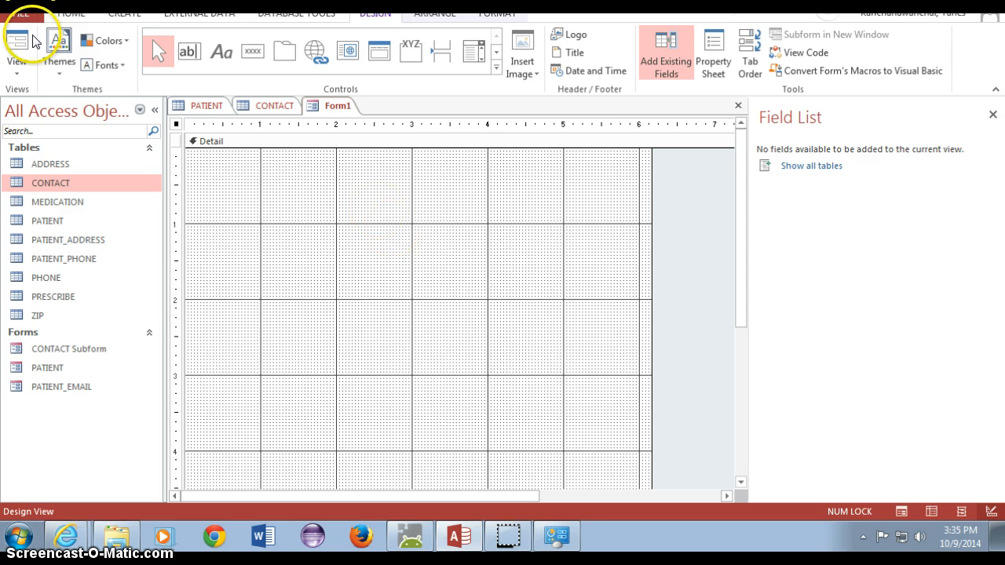
- Set Form1's Width to 7 inches on the Property Sheet's Format tab
{"action": "left_click", "coordinate": [716, 39]}
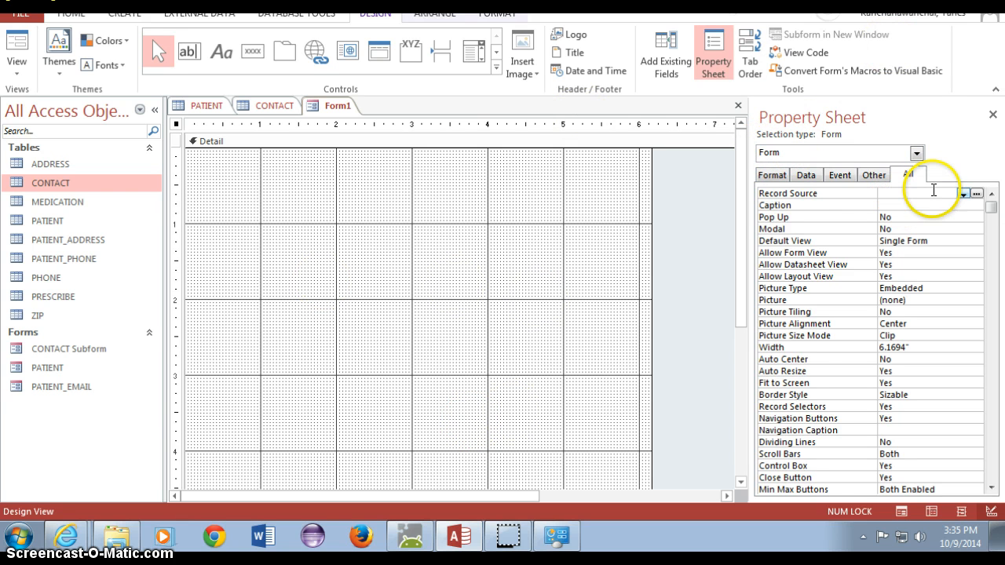
{"action": "left_click", "coordinate": [773, 175]}
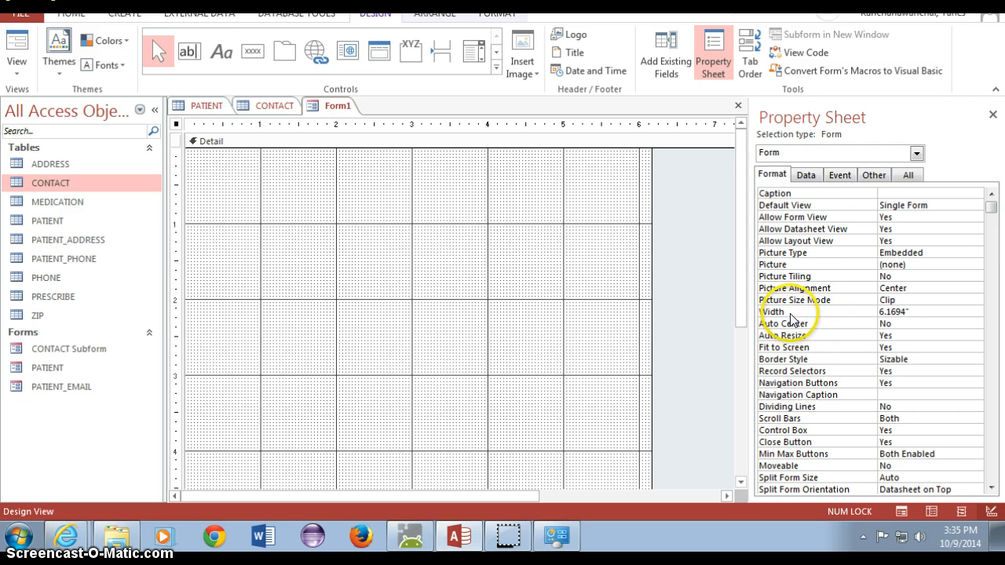
{"action": "left_click", "coordinate": [922, 307]}
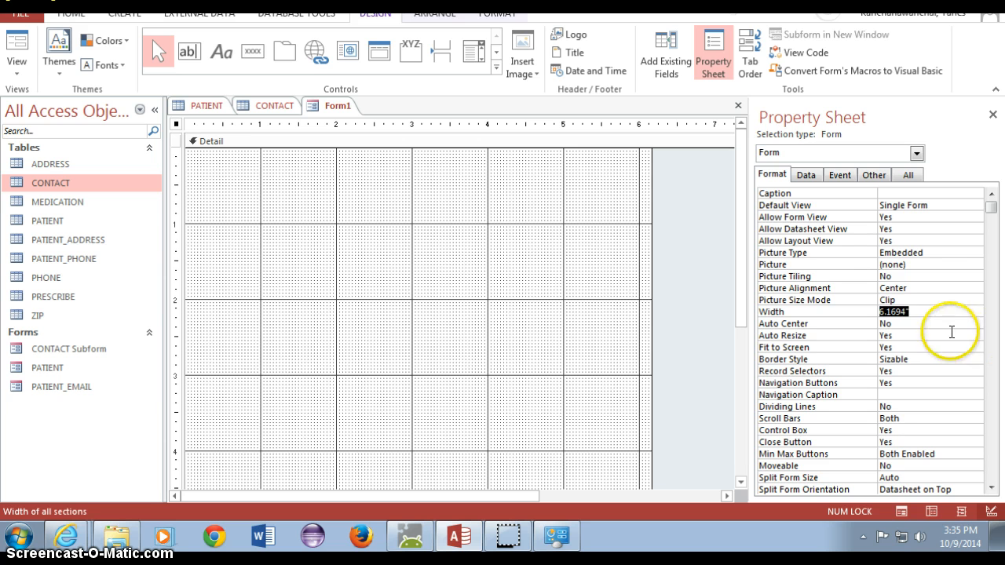
{"action": "type", "text": "7"}
{"action": "key", "text": "Return"}
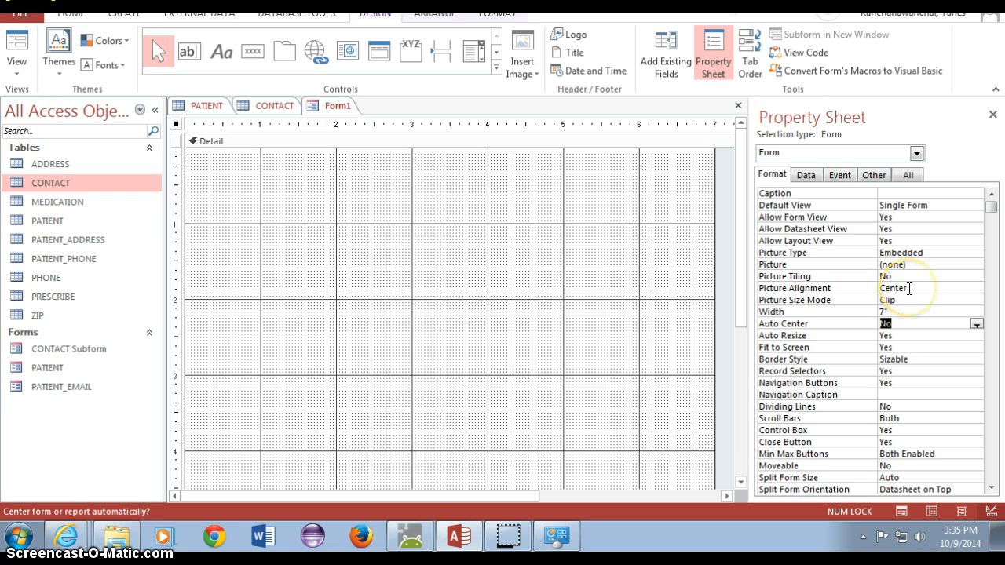
- Open PATIENT_EMAIL in Design View to check its width, then list all of Form1's properties
{"action": "left_click", "coordinate": [68, 387]}
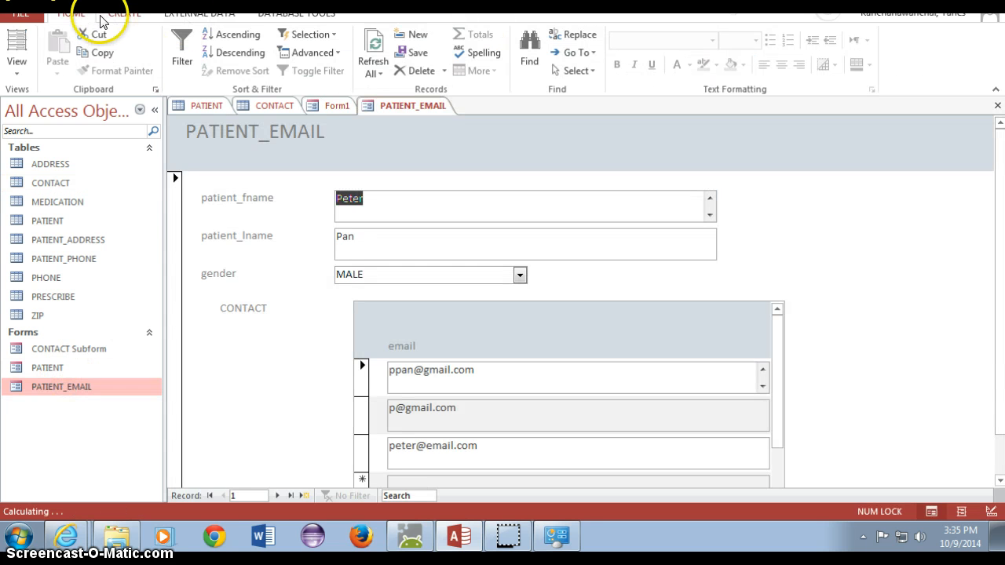
{"action": "left_click", "coordinate": [19, 70]}
{"action": "left_click", "coordinate": [33, 166]}
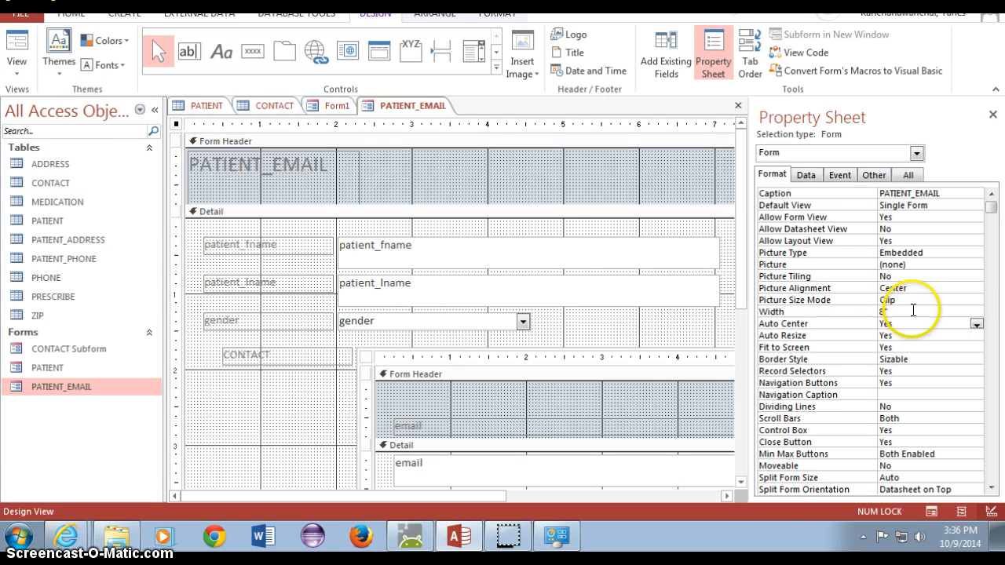
{"action": "left_click_drag", "start_coordinate": [912, 311], "coordinate": [871, 312]}
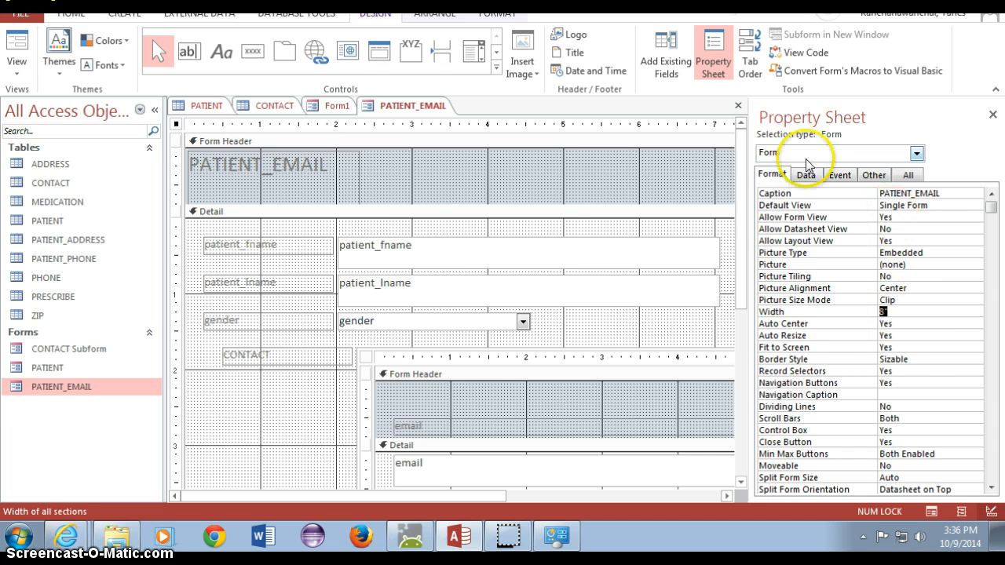
{"action": "left_click", "coordinate": [318, 105]}
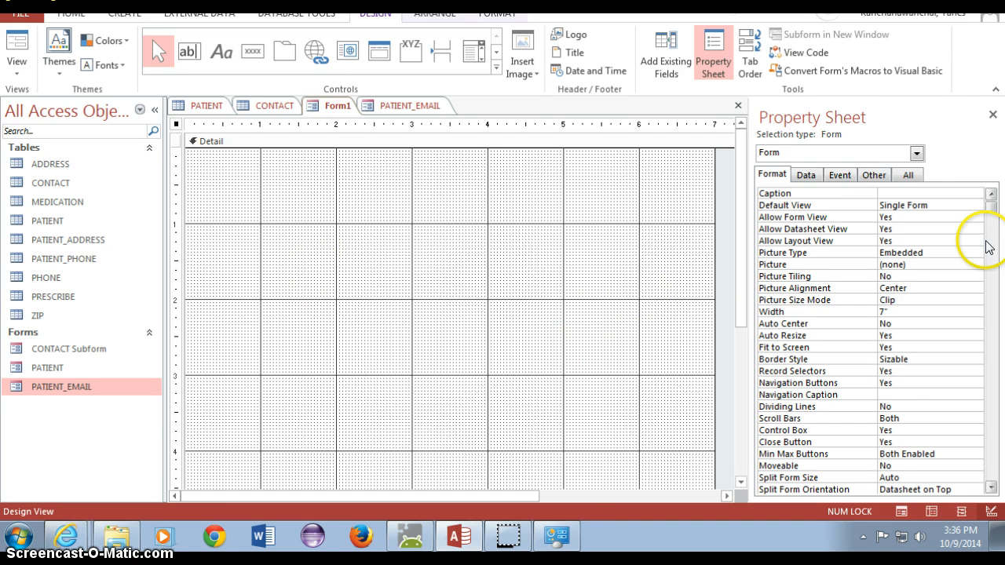
{"action": "left_click", "coordinate": [904, 175]}
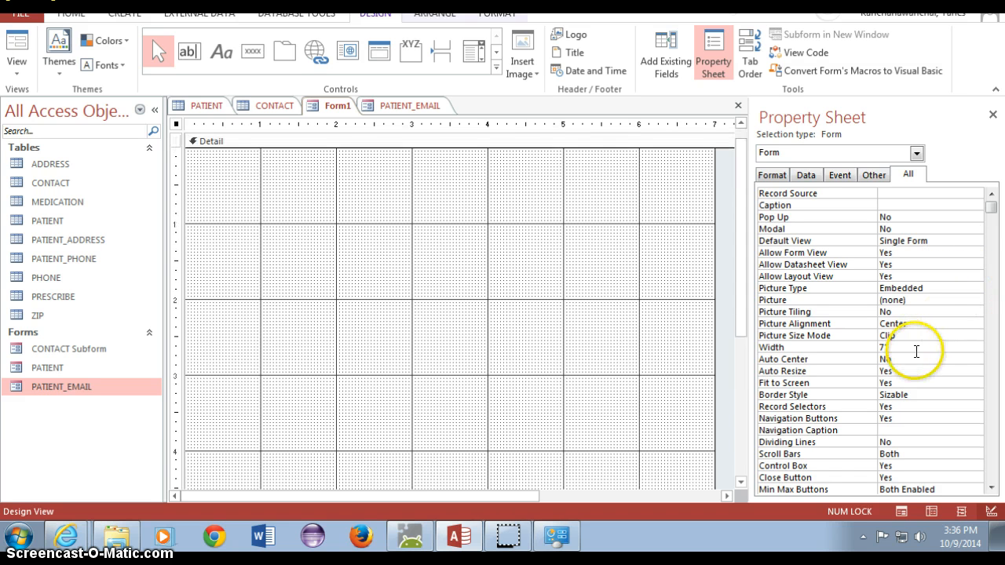
- Set Form1's Auto Center property to Yes
{"action": "left_click", "coordinate": [917, 350]}
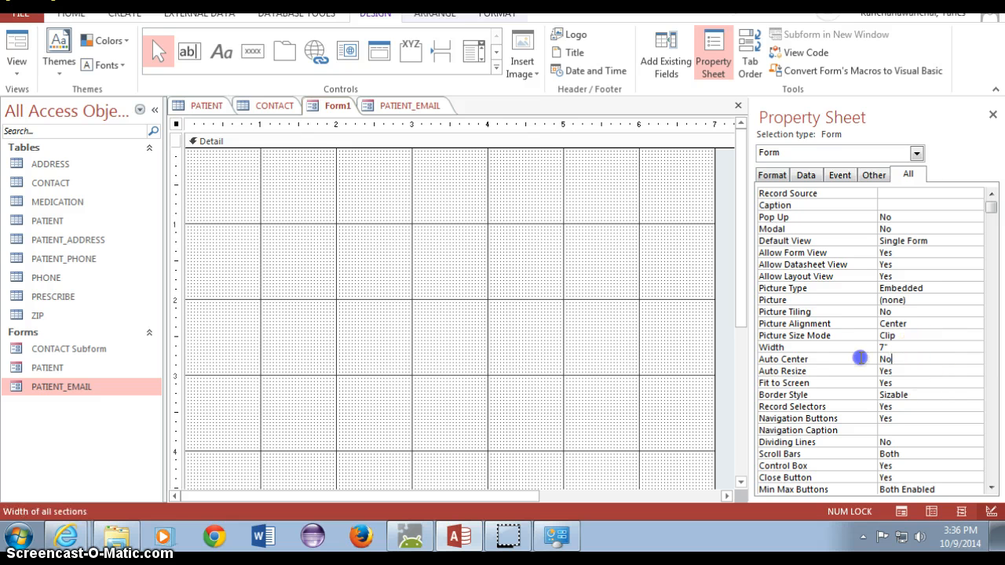
{"action": "left_click", "coordinate": [861, 357]}
{"action": "left_click", "coordinate": [974, 359]}
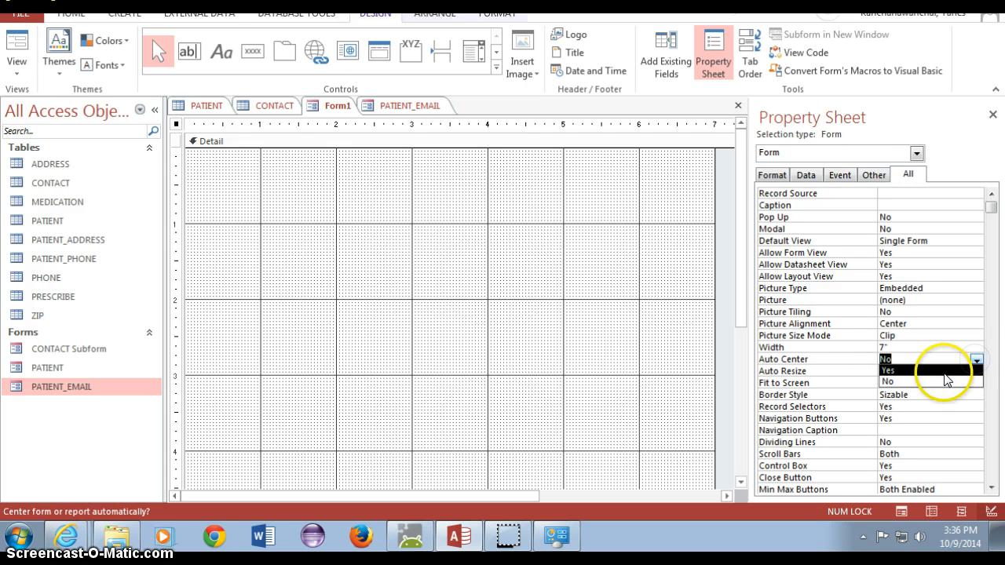
{"action": "left_click", "coordinate": [945, 370]}
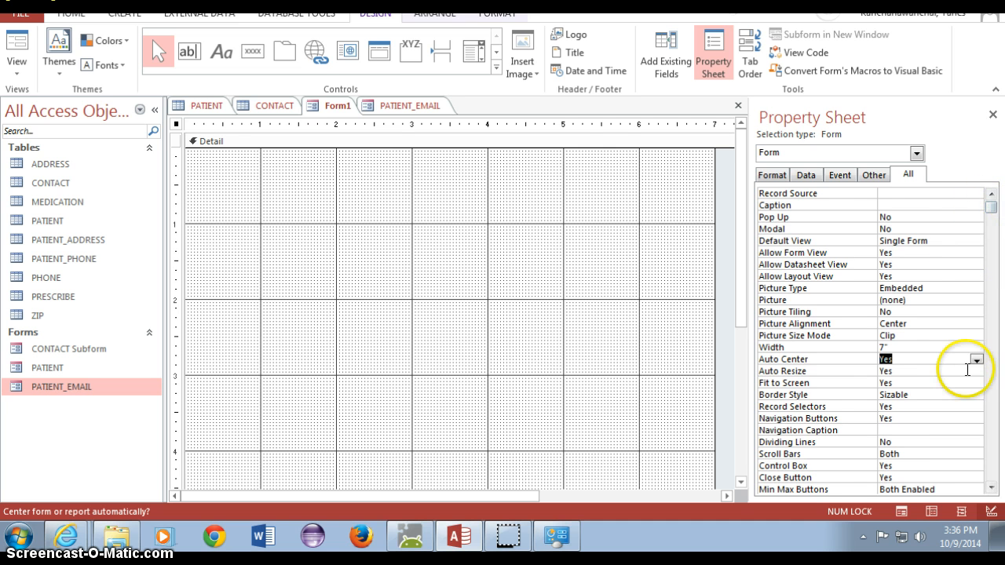
- Scroll through the form properties and browse the Data, Event and Other tabs, returning to All
{"action": "scroll", "coordinate": [962, 382], "scroll_direction": "down", "scroll_amount": 2}
{"action": "scroll", "coordinate": [967, 376], "scroll_direction": "down", "scroll_amount": 1}
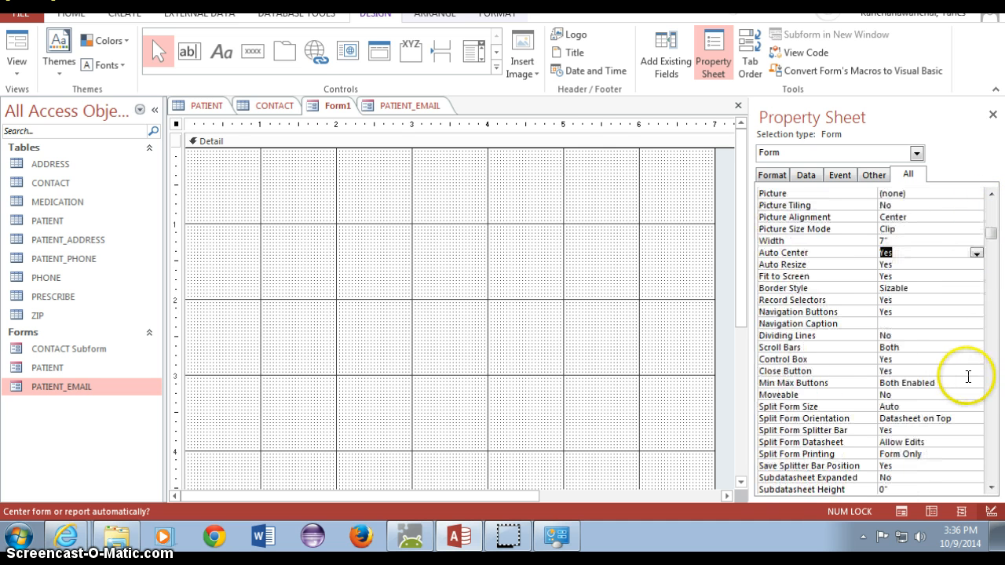
{"action": "scroll", "coordinate": [969, 376], "scroll_direction": "down", "scroll_amount": 3}
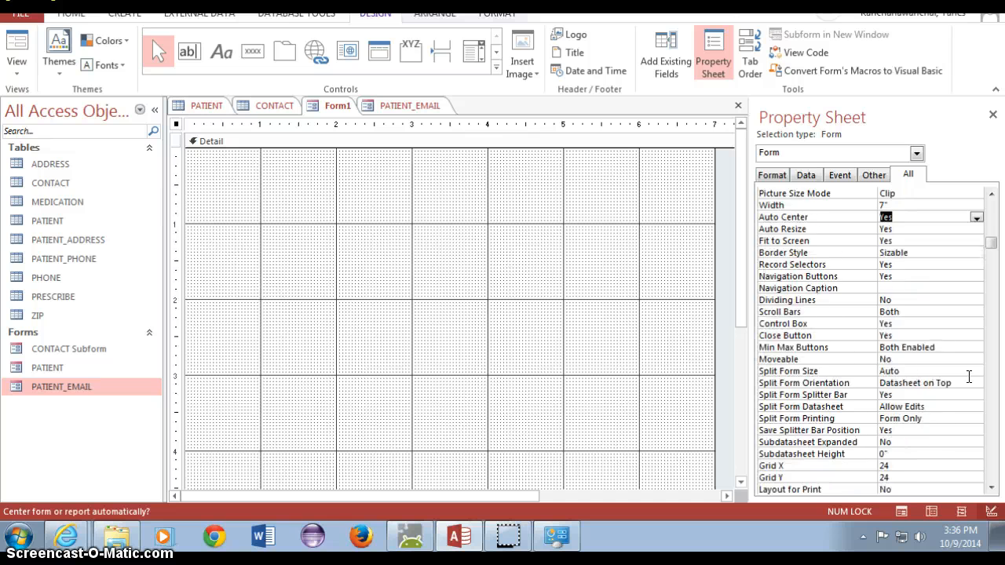
{"action": "scroll", "coordinate": [968, 377], "scroll_direction": "down", "scroll_amount": 6}
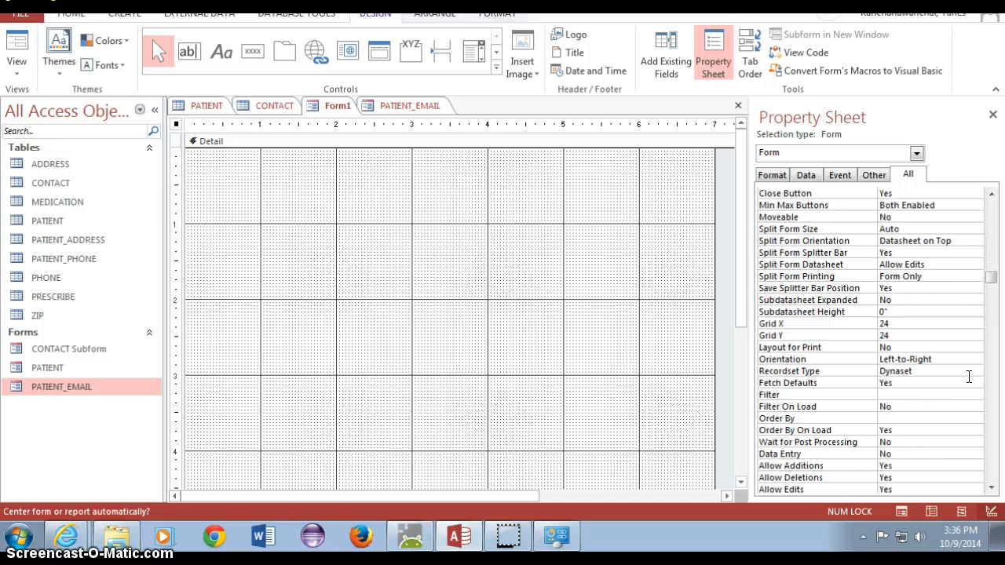
{"action": "scroll", "coordinate": [969, 377], "scroll_direction": "down", "scroll_amount": 4}
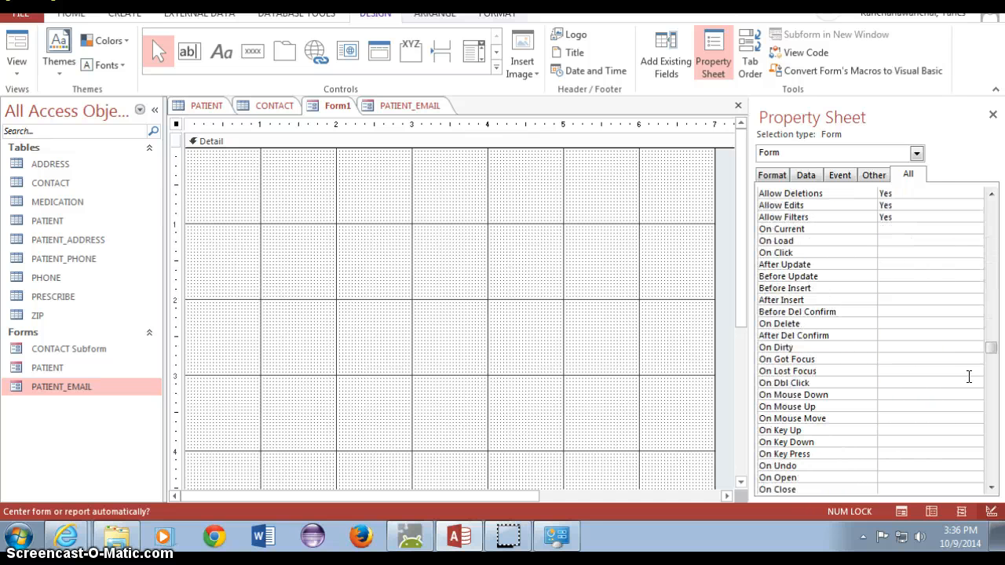
{"action": "scroll", "coordinate": [969, 377], "scroll_direction": "down", "scroll_amount": 10}
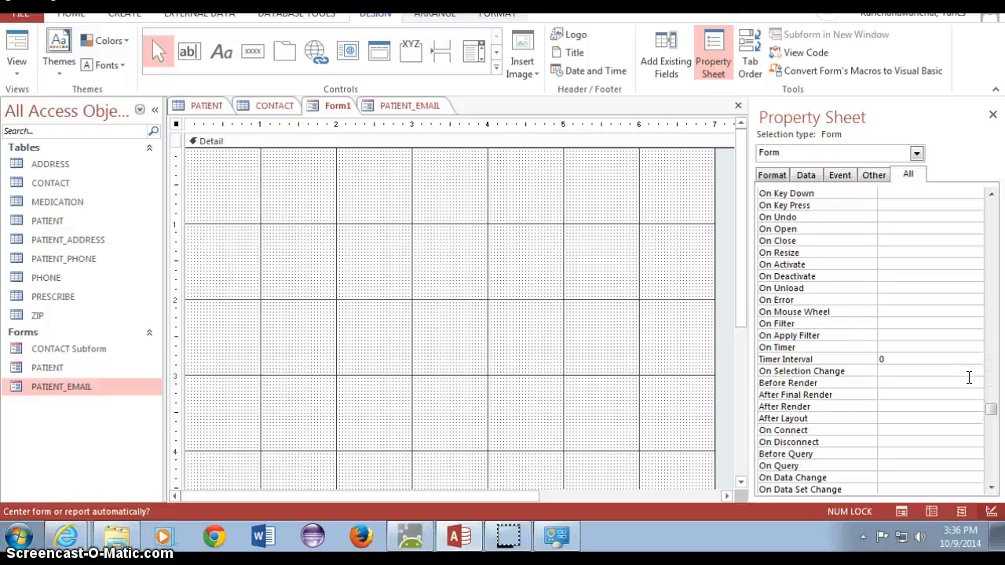
{"action": "scroll", "coordinate": [969, 380], "scroll_direction": "down", "scroll_amount": 4}
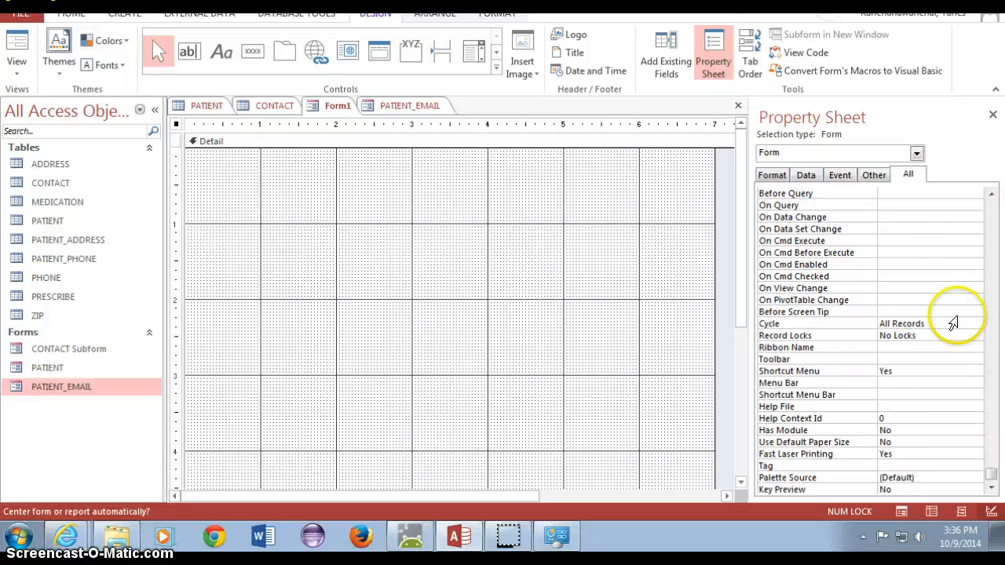
{"action": "left_click", "coordinate": [804, 176]}
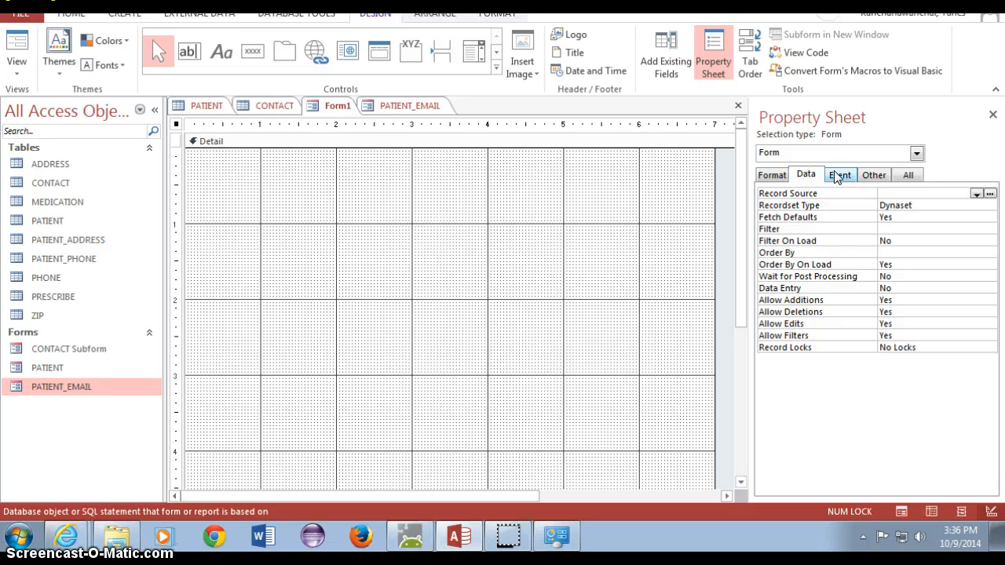
{"action": "left_click", "coordinate": [836, 176]}
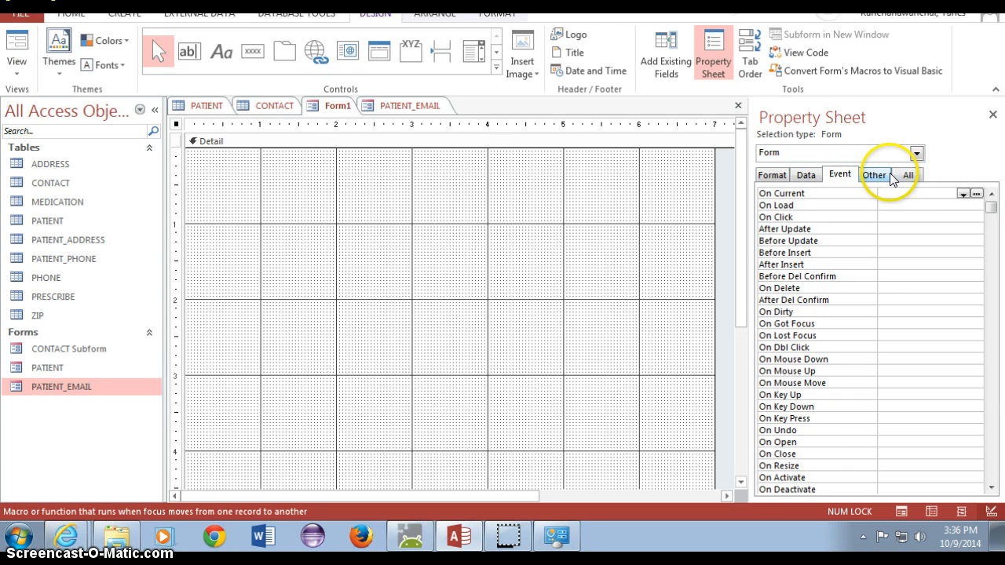
{"action": "left_click", "coordinate": [877, 175]}
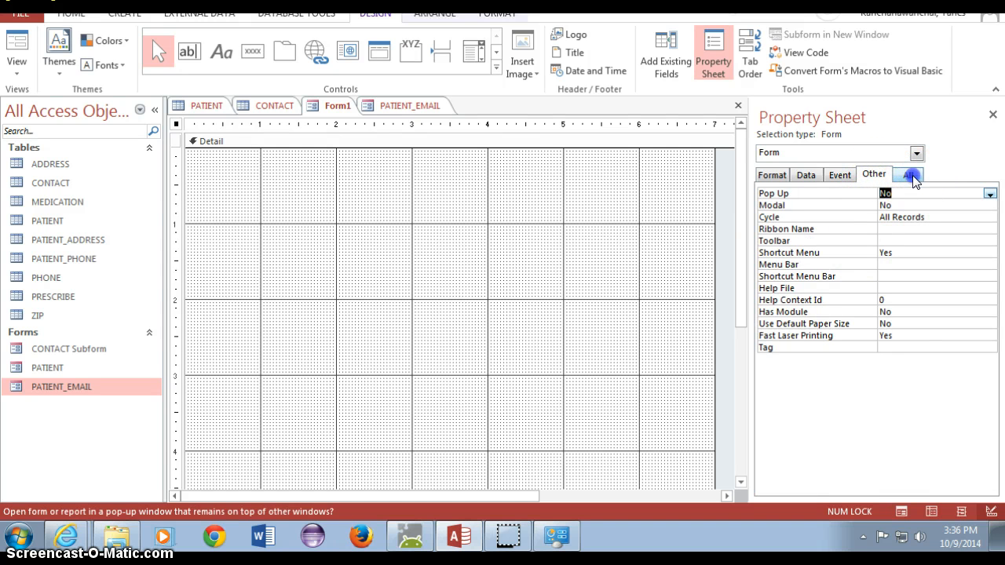
{"action": "left_click", "coordinate": [909, 176]}
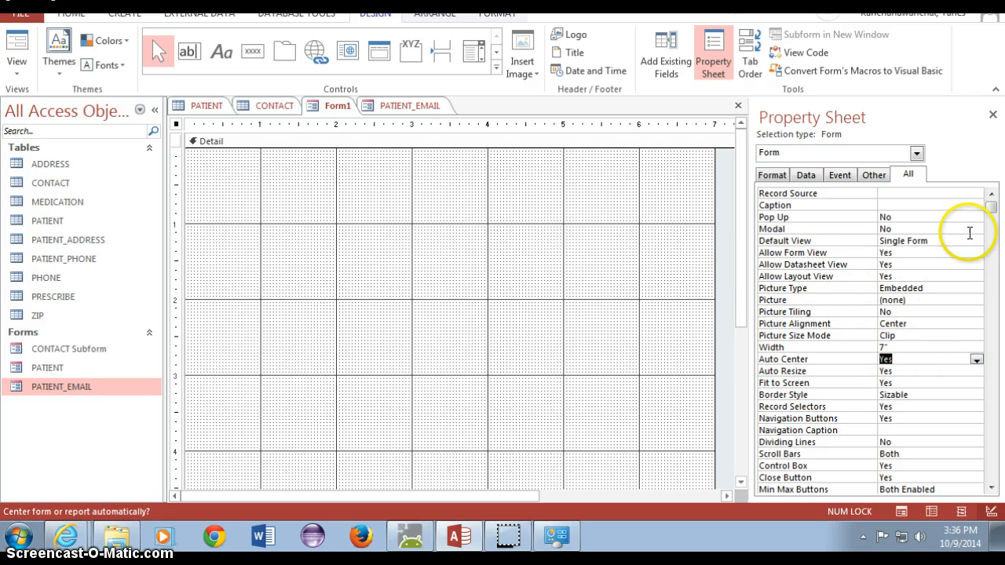
- Select the Detail section and browse its Data, Event, Other and All properties
{"action": "left_click", "coordinate": [352, 244]}
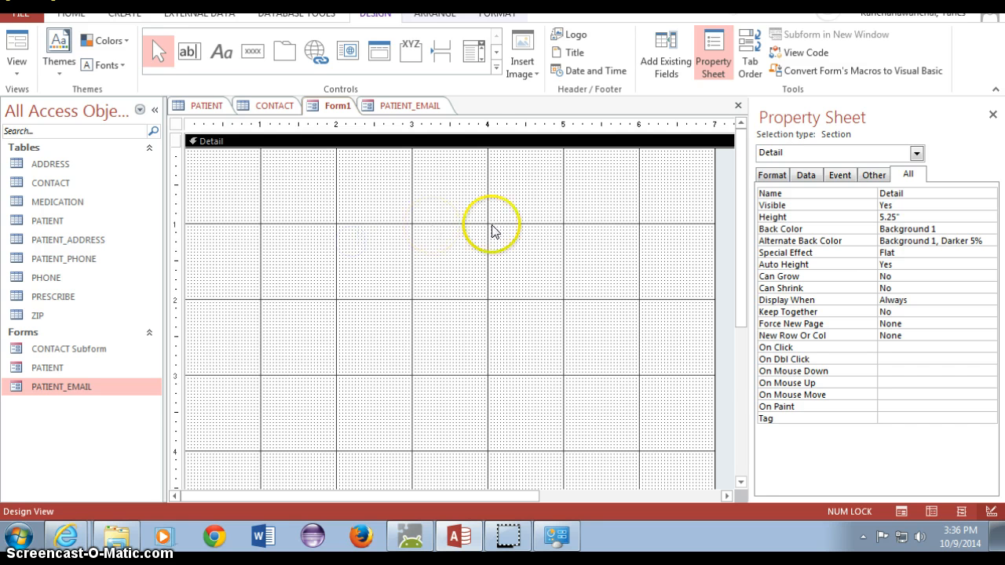
{"action": "left_click", "coordinate": [807, 176]}
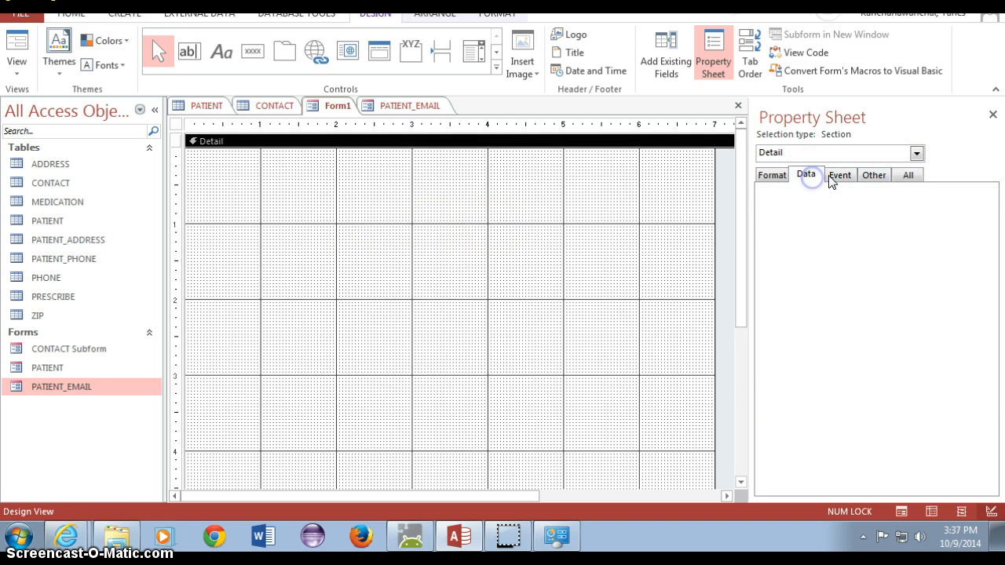
{"action": "left_click", "coordinate": [839, 177]}
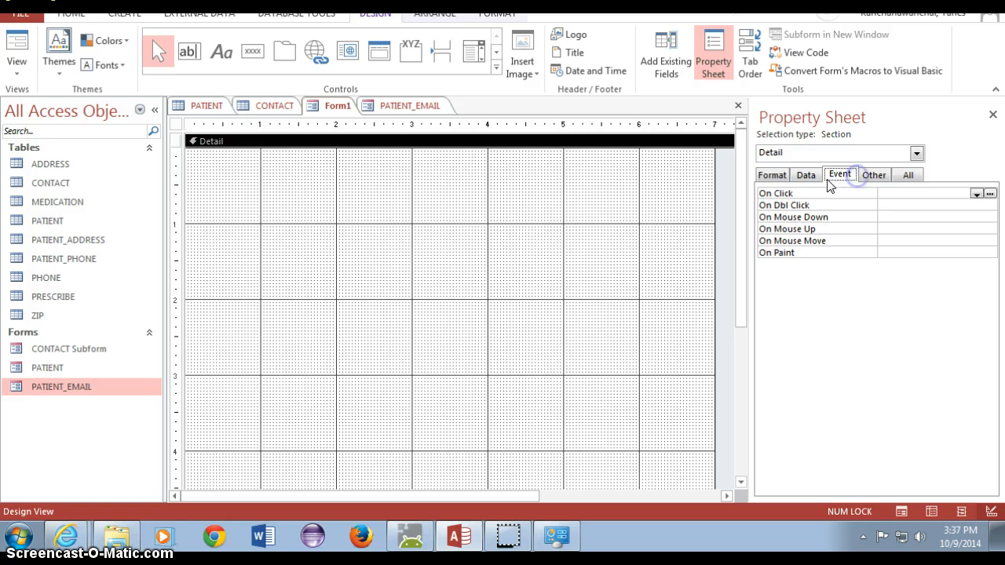
{"action": "left_click", "coordinate": [907, 175]}
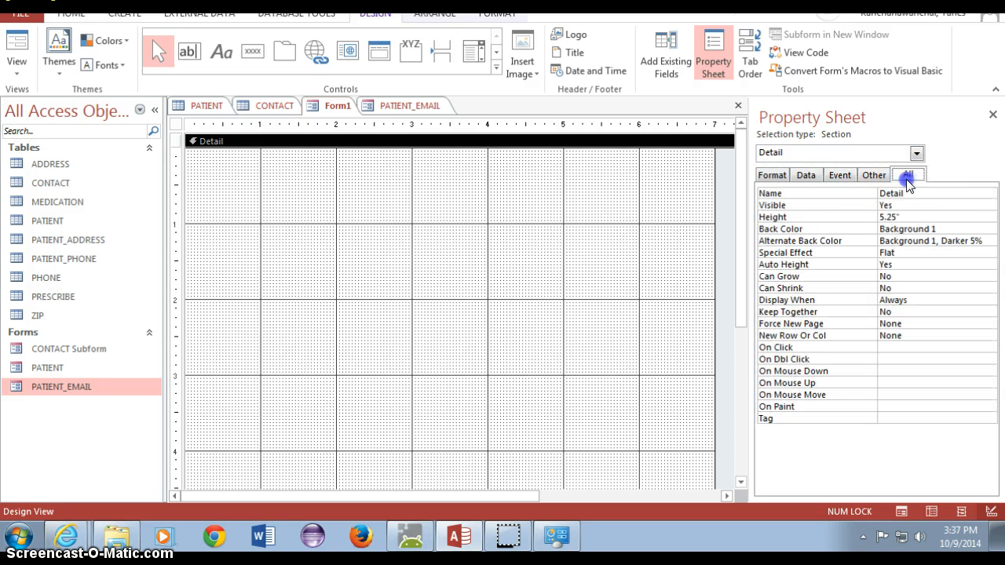
{"action": "left_click", "coordinate": [837, 178]}
{"action": "left_click", "coordinate": [873, 175]}
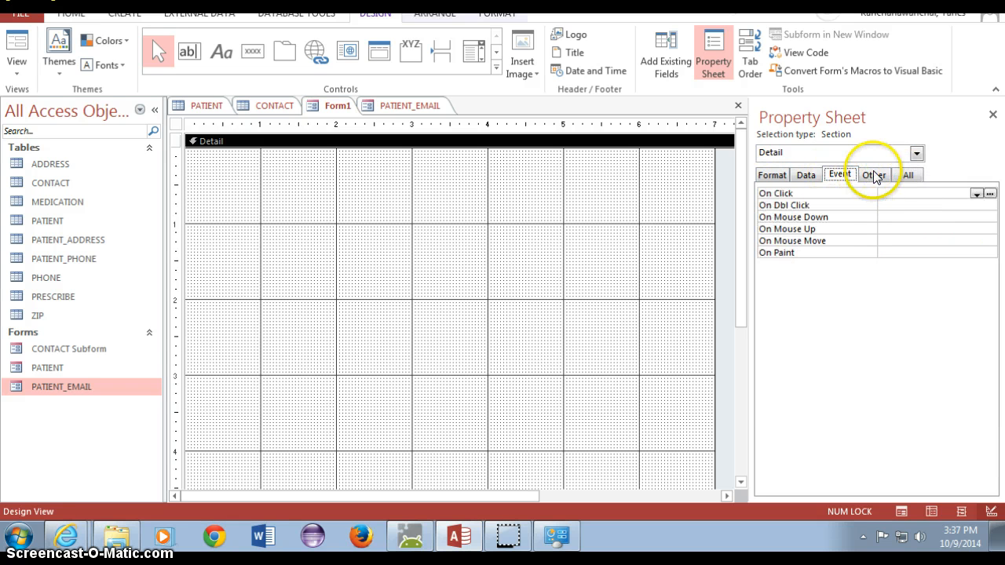
{"action": "left_click", "coordinate": [909, 175]}
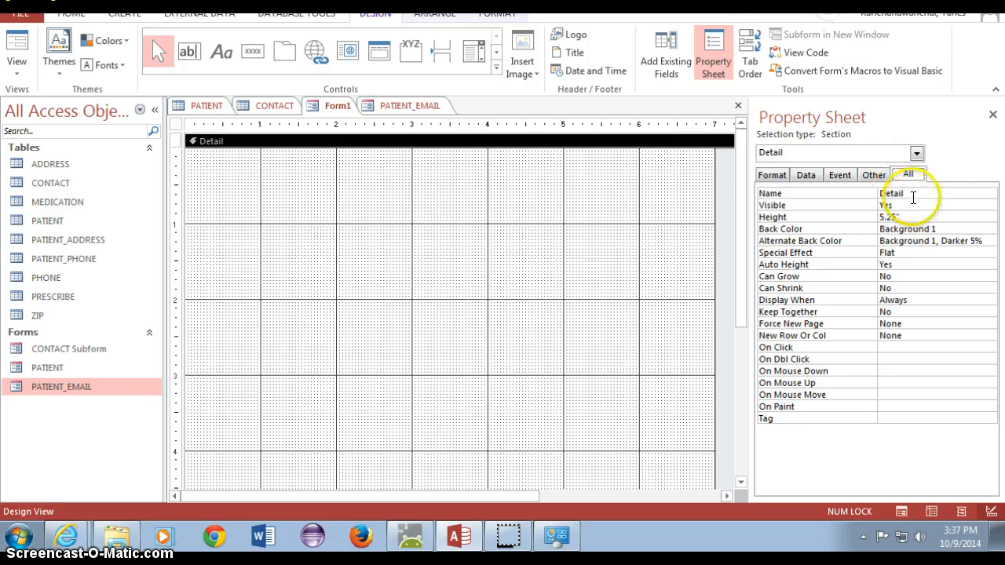
- Set the whole form's Caption to PATIENT on the Format tab, then preview it in Form View
{"action": "left_click", "coordinate": [772, 174]}
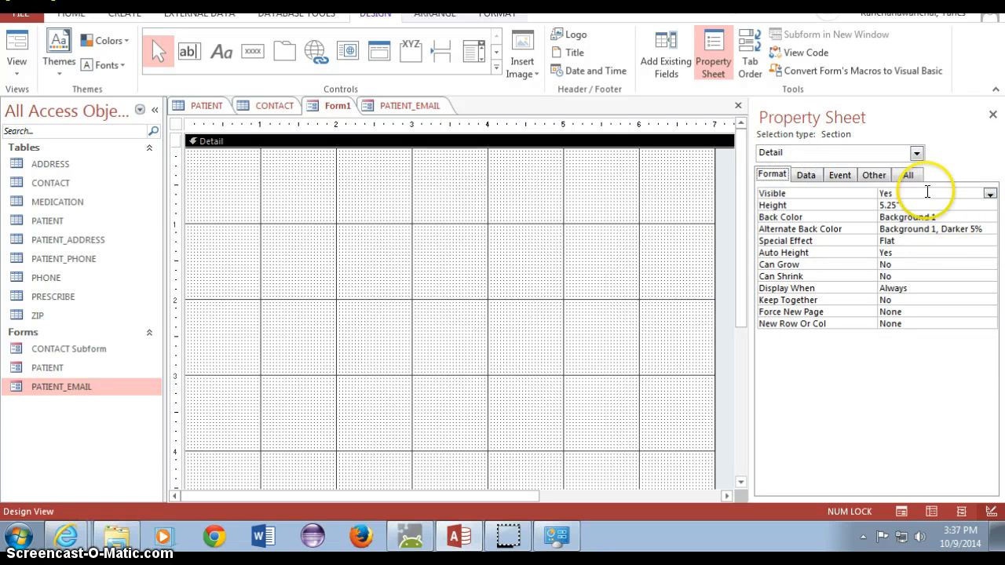
{"action": "left_click", "coordinate": [915, 153]}
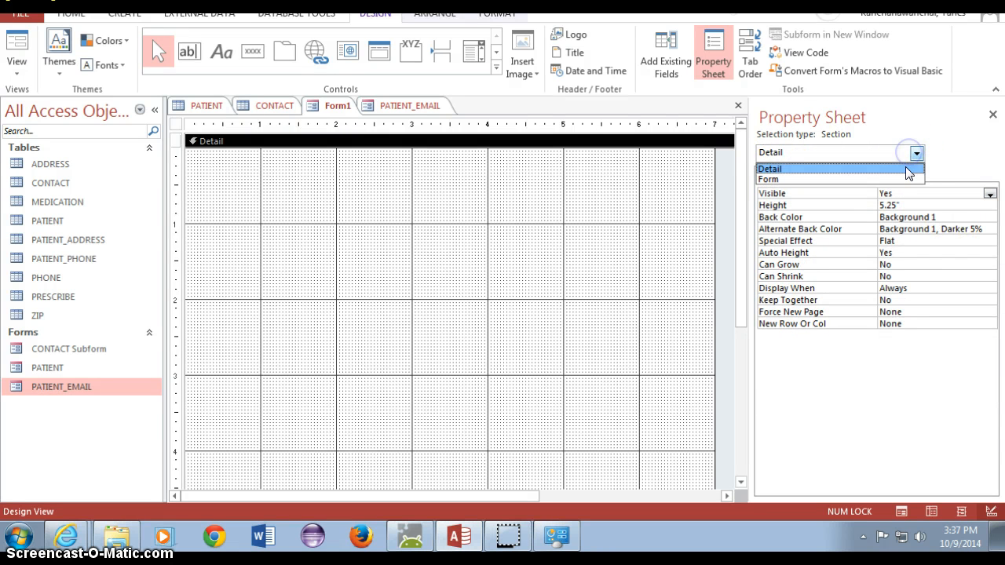
{"action": "left_click", "coordinate": [908, 179]}
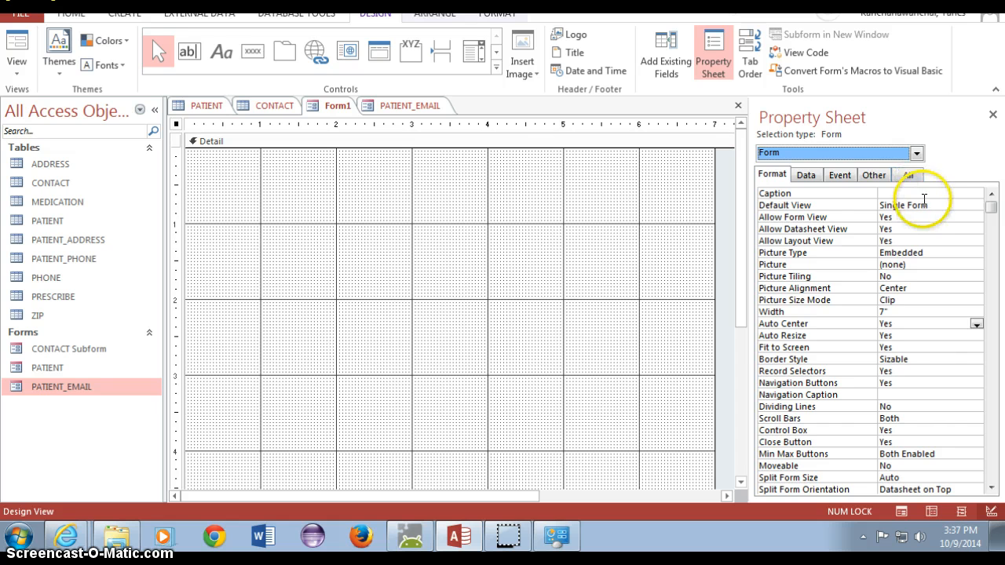
{"action": "left_click", "coordinate": [921, 190]}
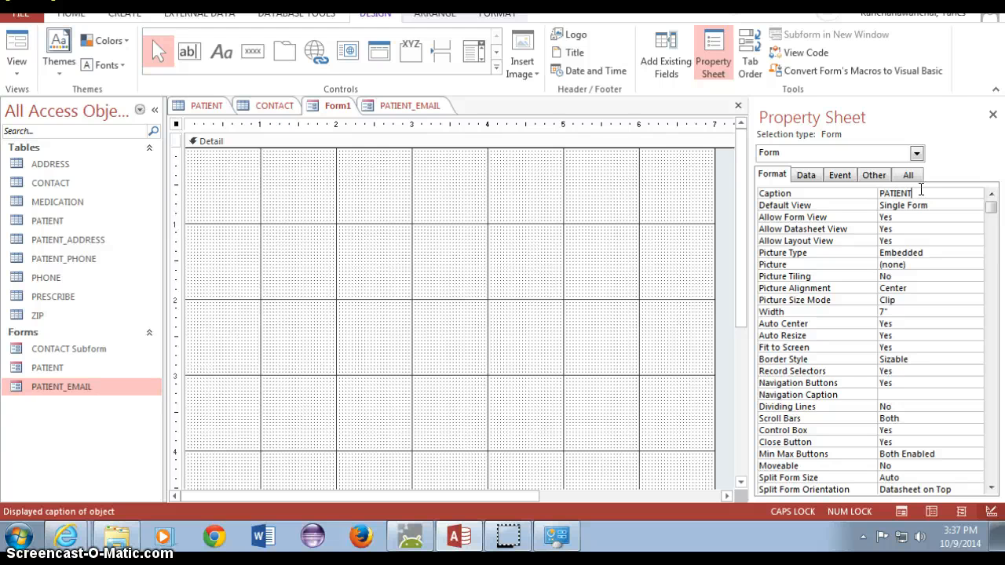
{"action": "left_click", "coordinate": [556, 282]}
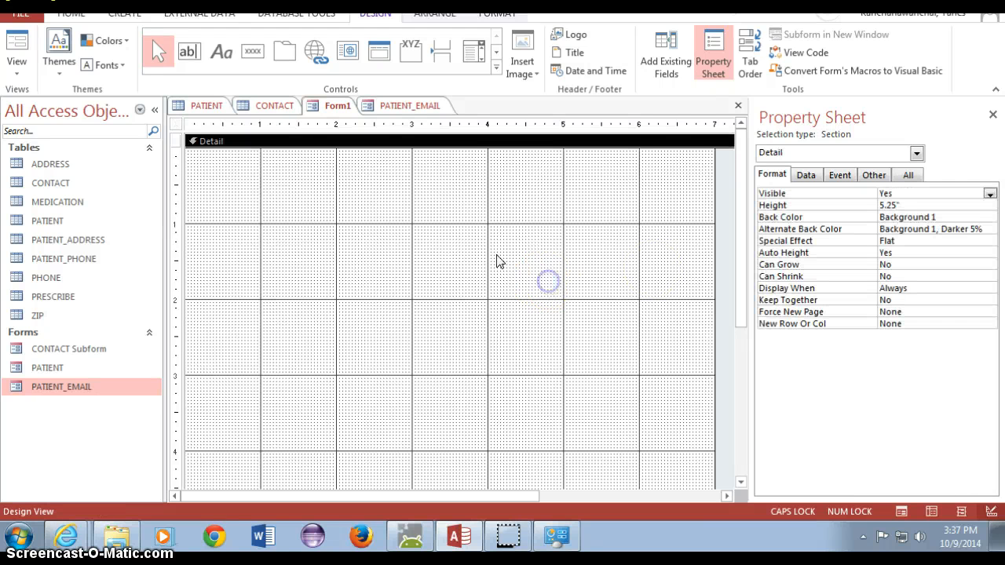
{"action": "left_click", "coordinate": [361, 199]}
{"action": "left_click", "coordinate": [23, 40]}
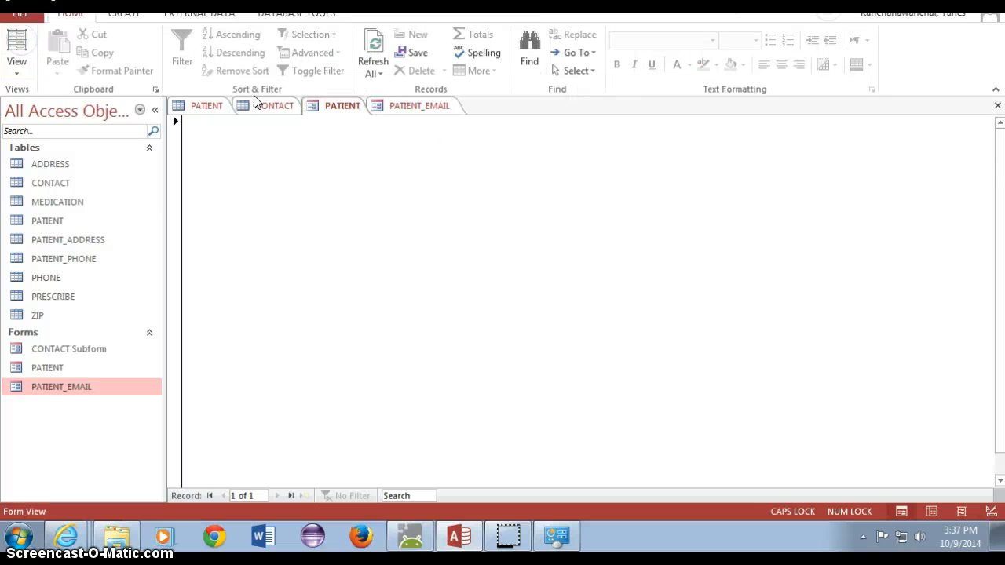
- Return Form1 to Design View and list the whole form's properties, showing Caption PATIENT
{"action": "left_click", "coordinate": [340, 107]}
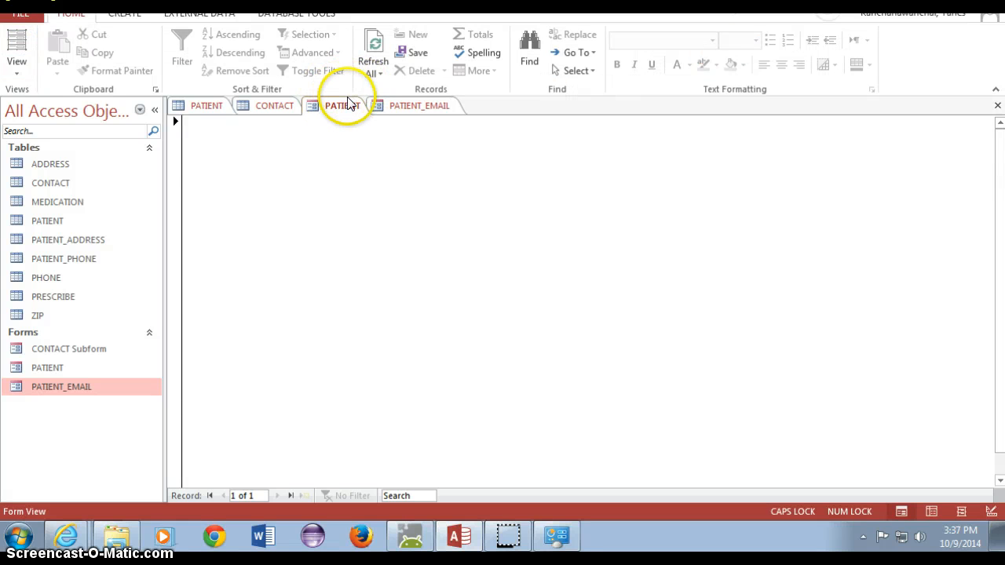
{"action": "left_click", "coordinate": [17, 69]}
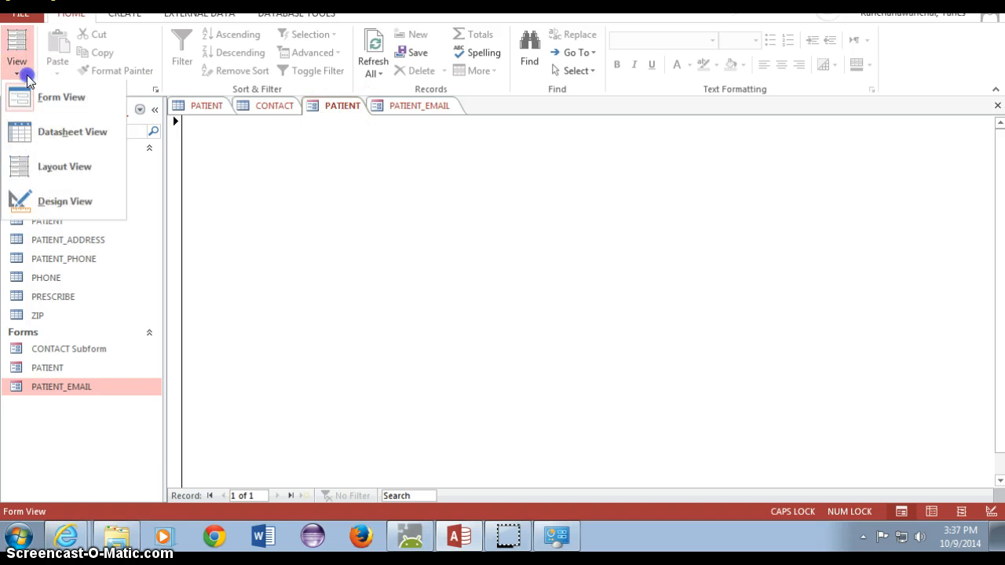
{"action": "left_click", "coordinate": [48, 200]}
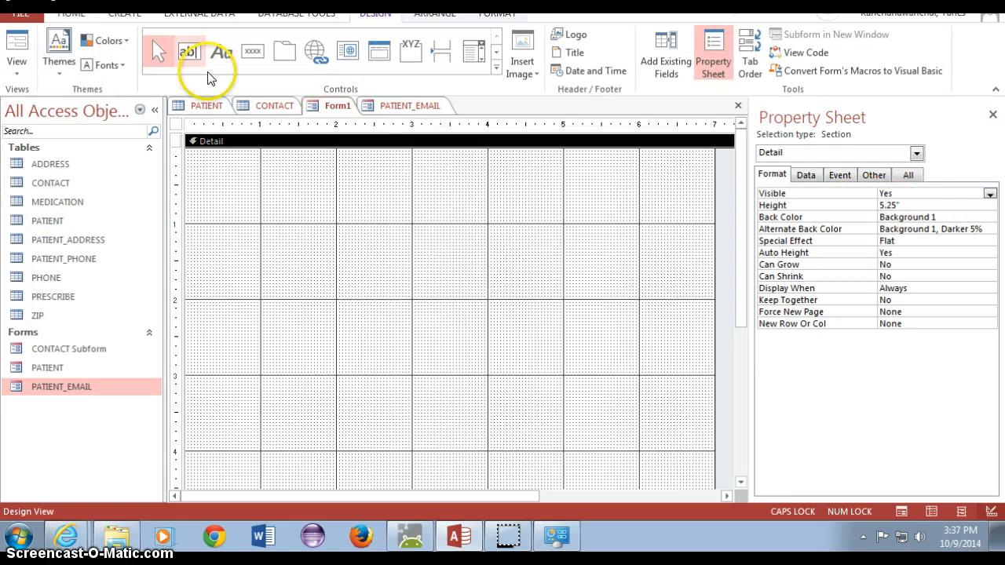
{"action": "left_click", "coordinate": [909, 173]}
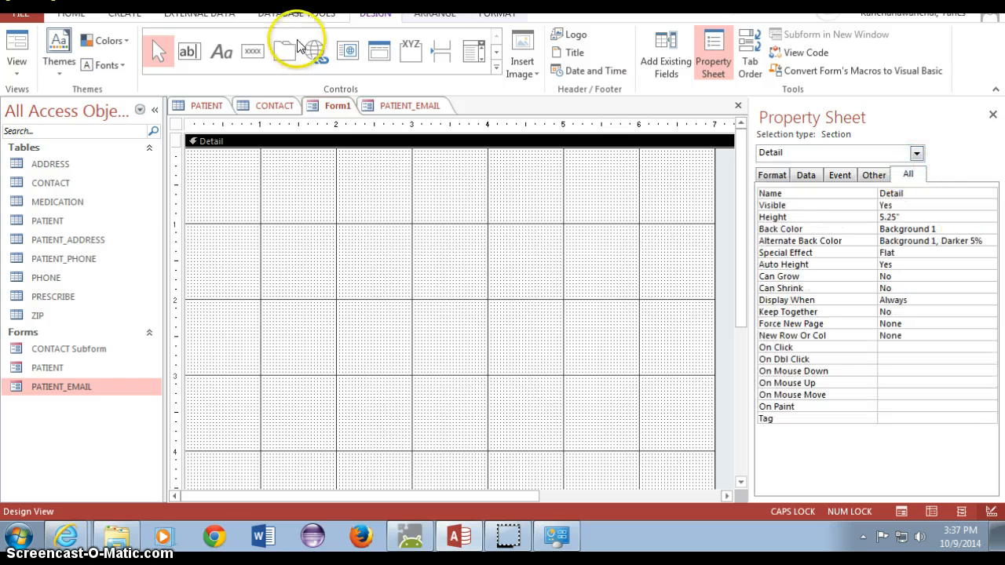
{"action": "left_click", "coordinate": [915, 153]}
{"action": "left_click", "coordinate": [880, 179]}
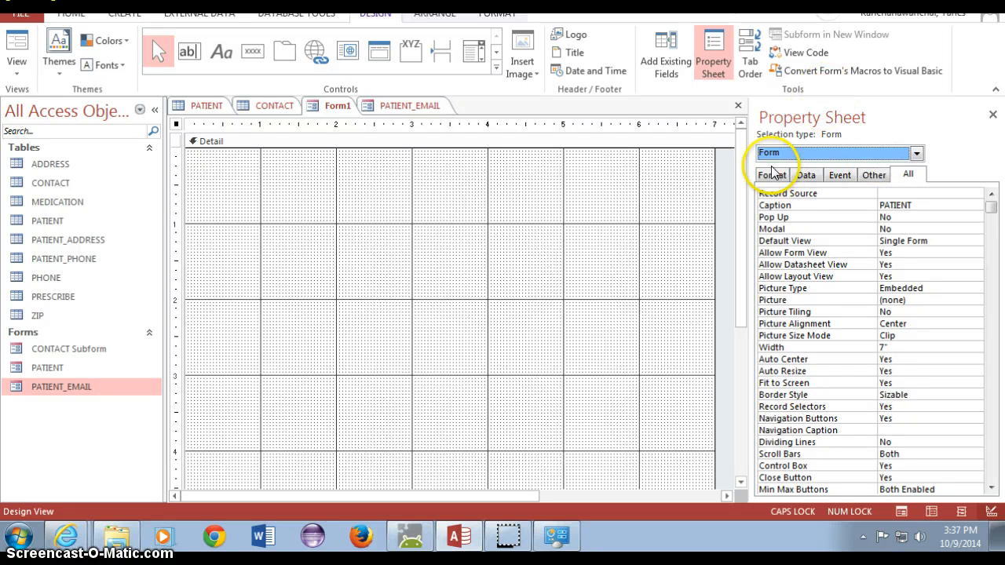
- Check Tab Order without changes, then open the Field List with fields from all nine tables
{"action": "left_click", "coordinate": [665, 43]}
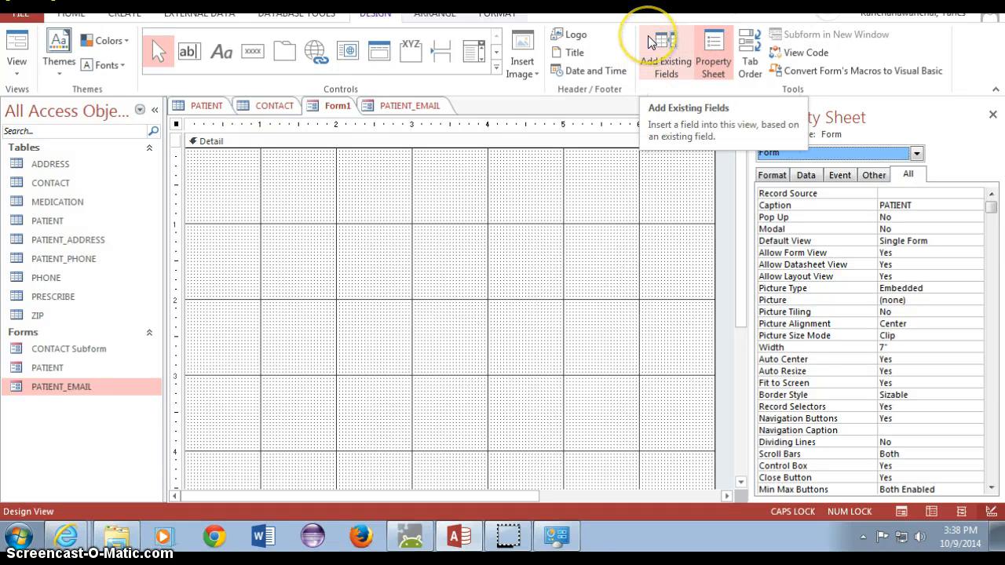
{"action": "left_click", "coordinate": [754, 38]}
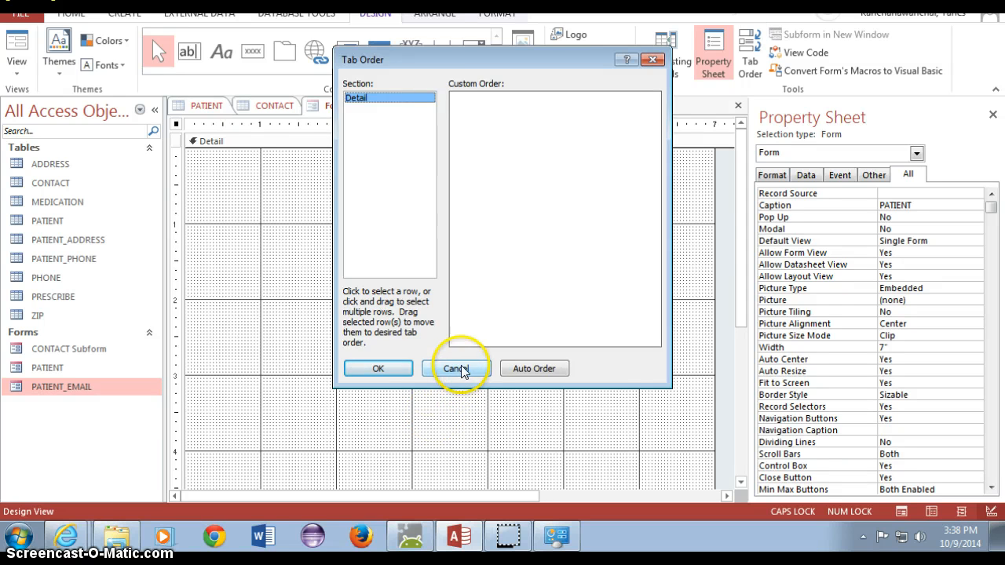
{"action": "left_click", "coordinate": [457, 368]}
{"action": "left_click", "coordinate": [660, 59]}
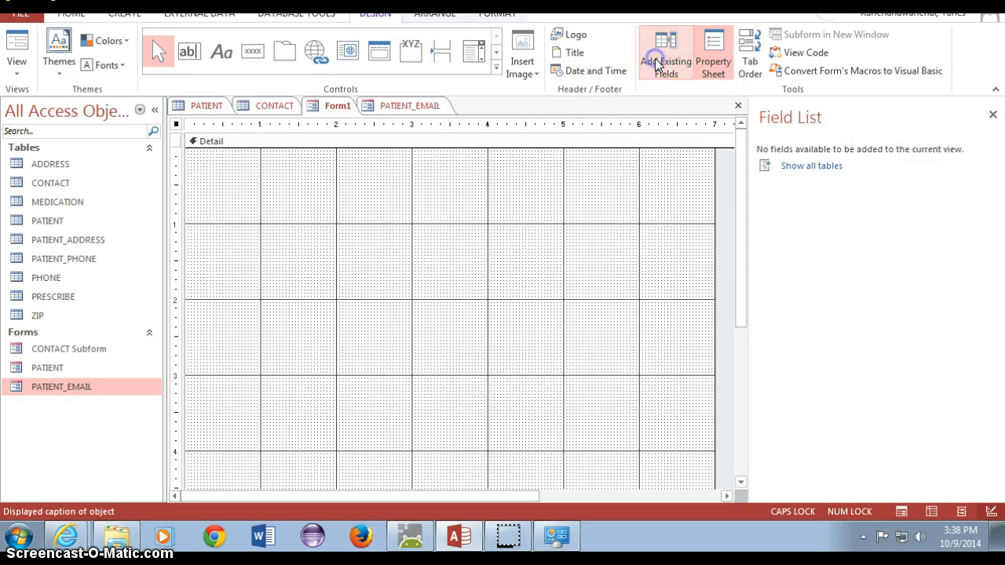
{"action": "left_click", "coordinate": [803, 167]}
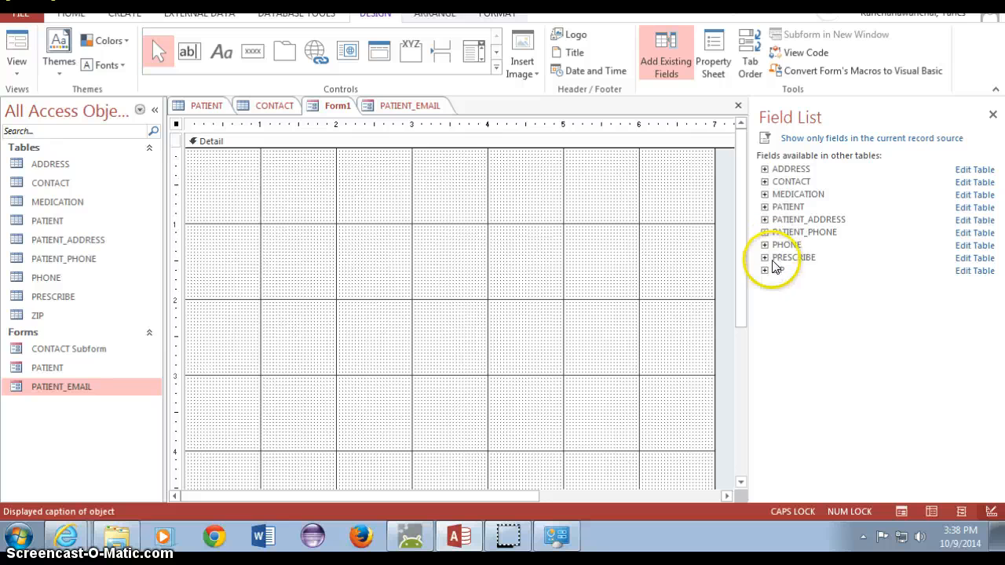
- Place the PATIENT table's patient_fname field on the form and relabel it PATIENT NAME
{"action": "left_click", "coordinate": [765, 207]}
{"action": "left_click_drag", "start_coordinate": [809, 236], "coordinate": [258, 195]}
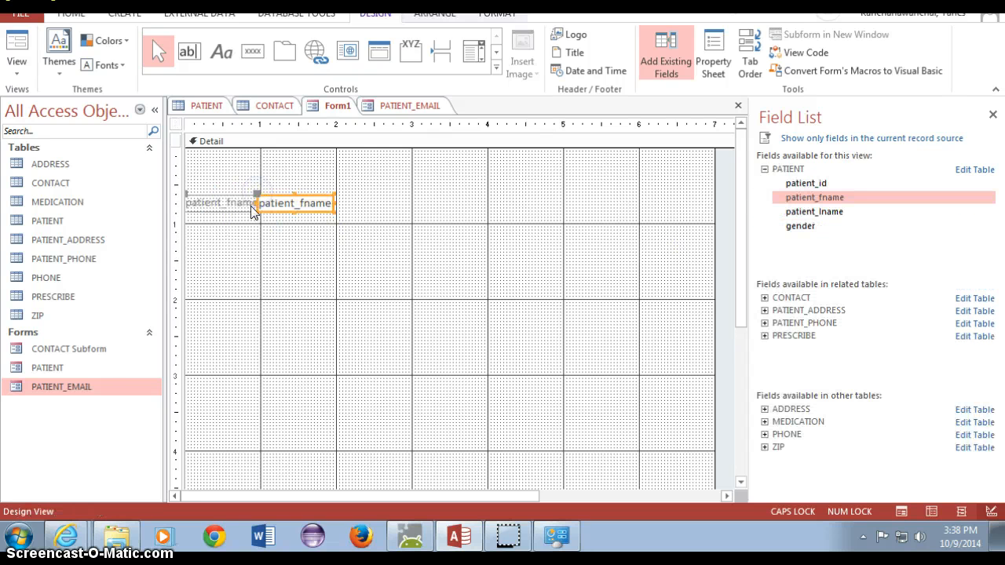
{"action": "double_click", "coordinate": [239, 204]}
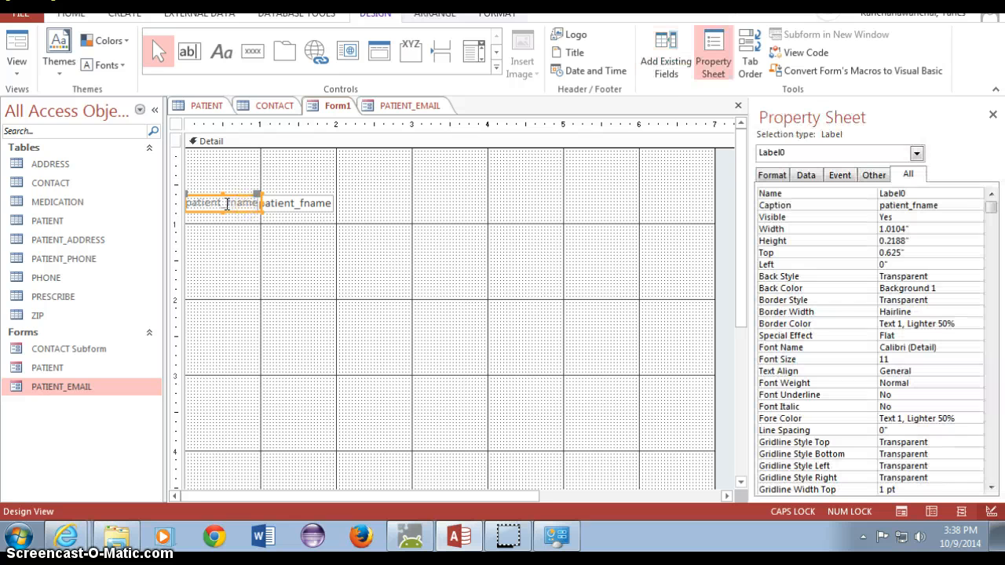
{"action": "left_click_drag", "start_coordinate": [223, 204], "coordinate": [273, 206]}
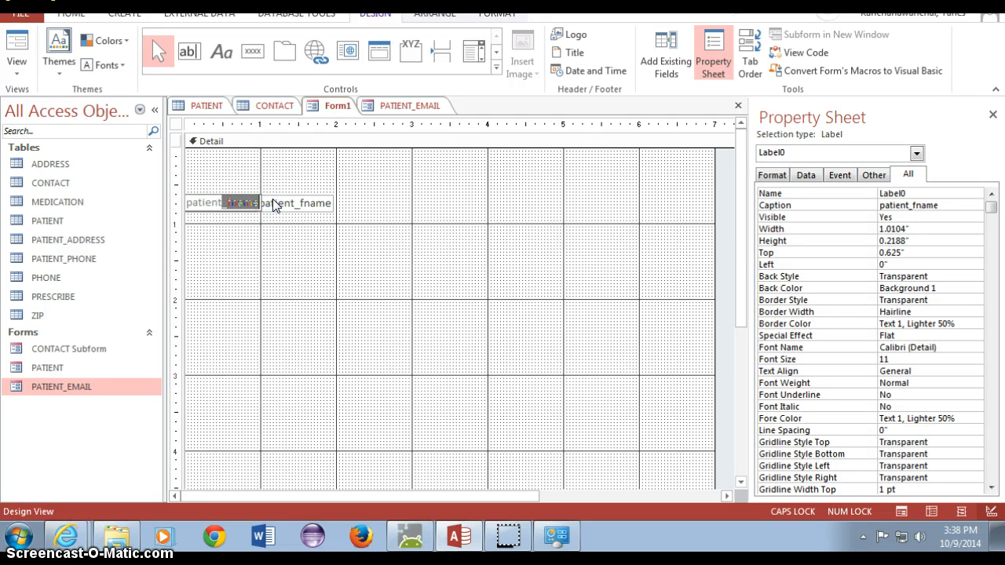
{"action": "key", "text": "BackSpace"}
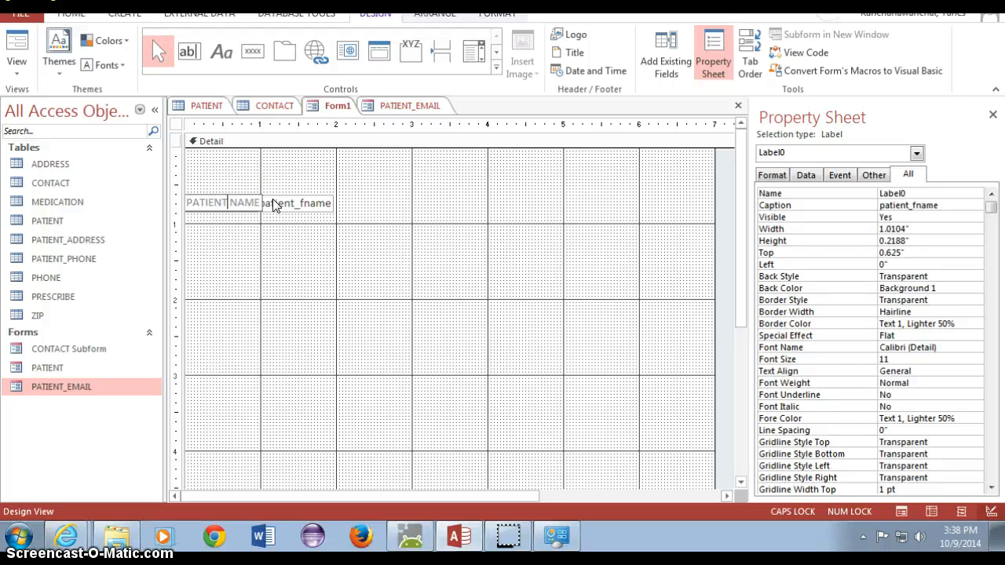
- Shift the patient_fname text box slightly right and select the PATIENT NAME label text
{"action": "left_click", "coordinate": [330, 204]}
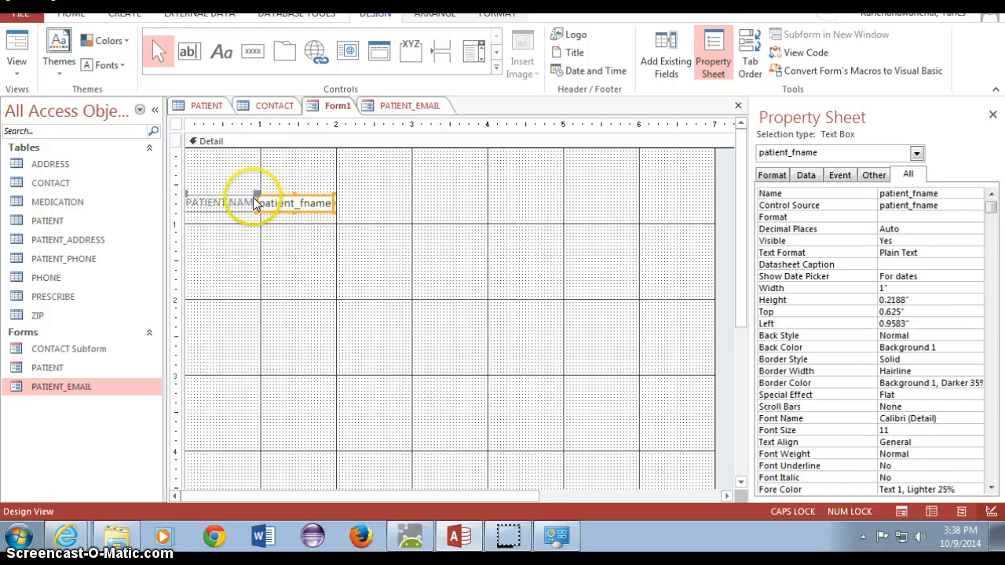
{"action": "left_click_drag", "start_coordinate": [259, 194], "coordinate": [286, 198]}
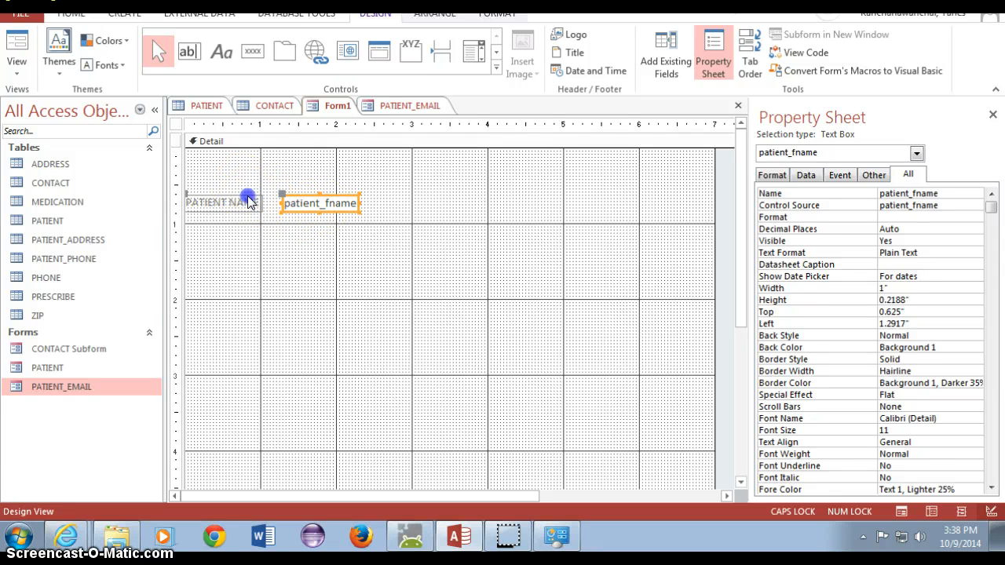
{"action": "left_click", "coordinate": [248, 196]}
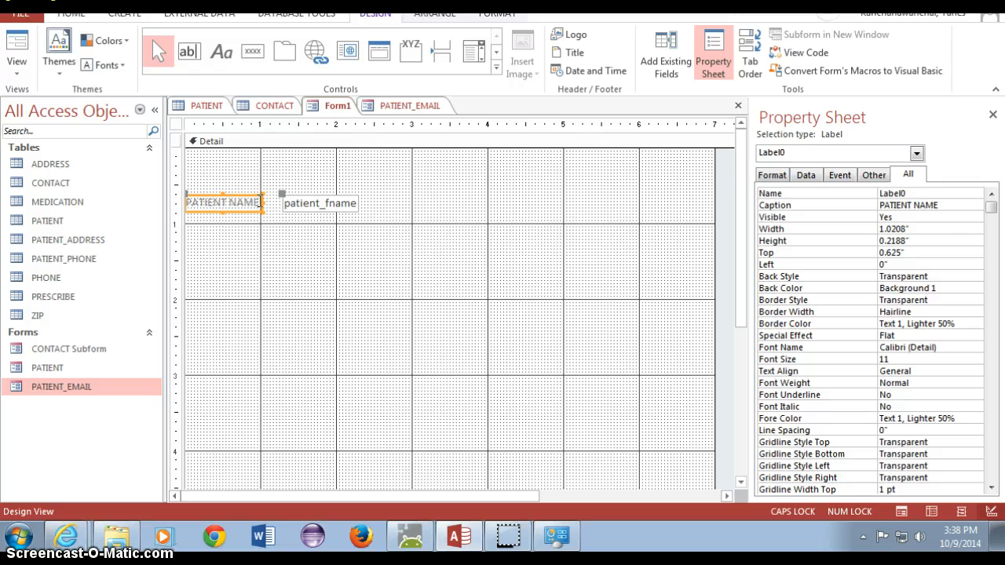
{"action": "left_click_drag", "start_coordinate": [259, 199], "coordinate": [141, 197]}
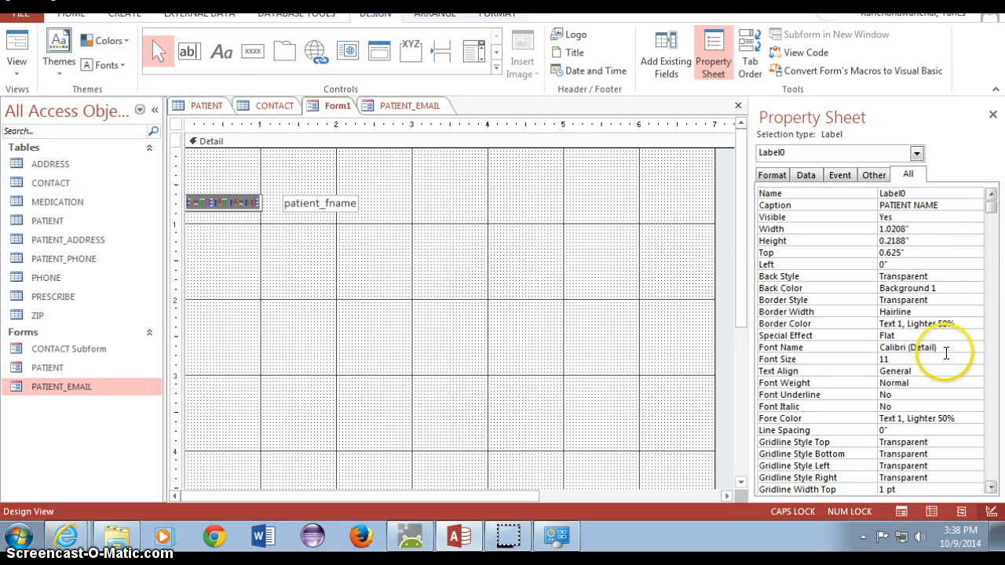
- Set the PATIENT NAME label's font size to 15 and widen it to fit the larger text
{"action": "left_click", "coordinate": [875, 361]}
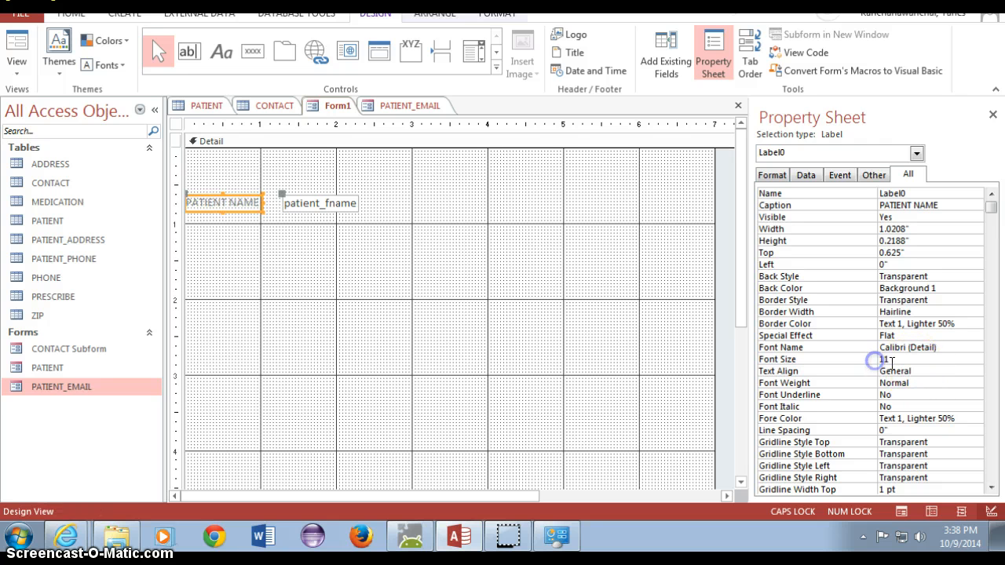
{"action": "left_click", "coordinate": [873, 359]}
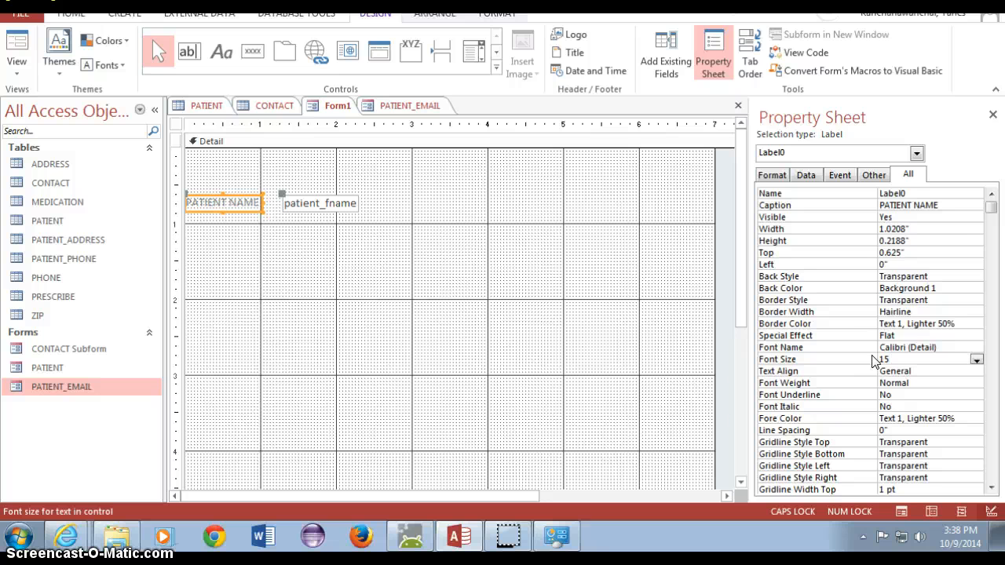
{"action": "left_click", "coordinate": [532, 293]}
{"action": "left_click", "coordinate": [236, 202]}
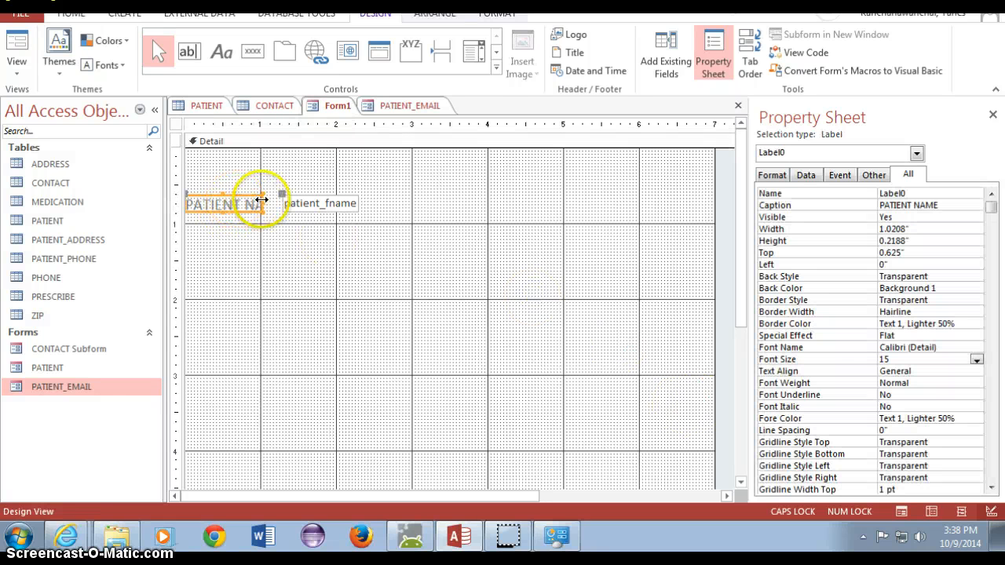
{"action": "left_click_drag", "start_coordinate": [262, 199], "coordinate": [399, 196]}
- Enlarge the patient_fname text box and move it right, clear of its label
{"action": "left_click", "coordinate": [341, 205]}
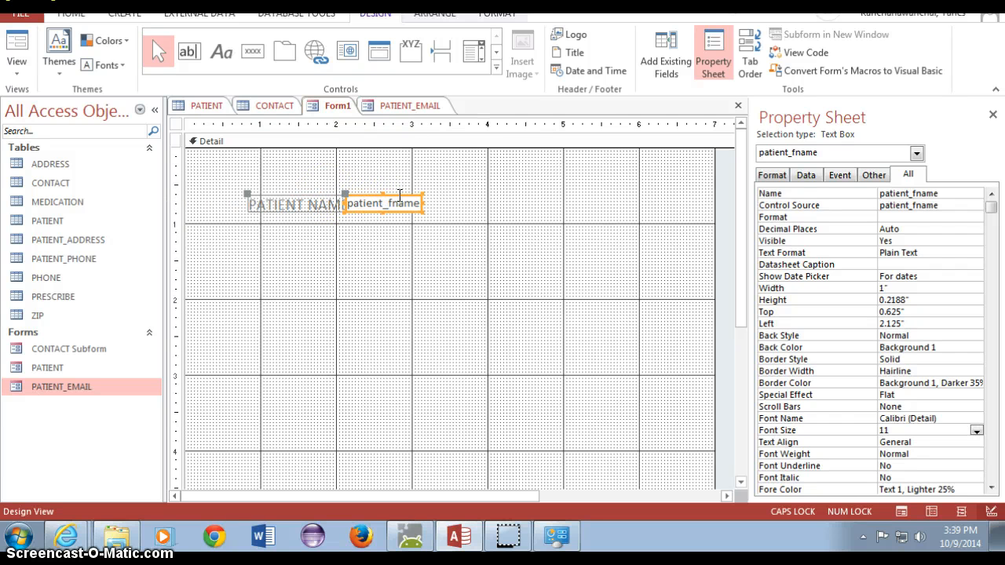
{"action": "left_click", "coordinate": [470, 261]}
{"action": "left_click", "coordinate": [424, 208]}
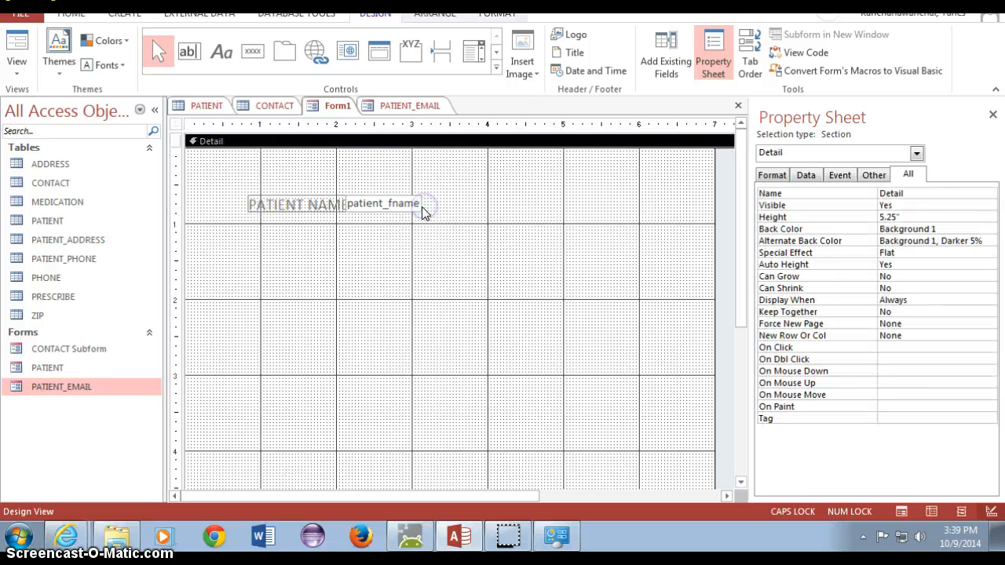
{"action": "left_click", "coordinate": [420, 209]}
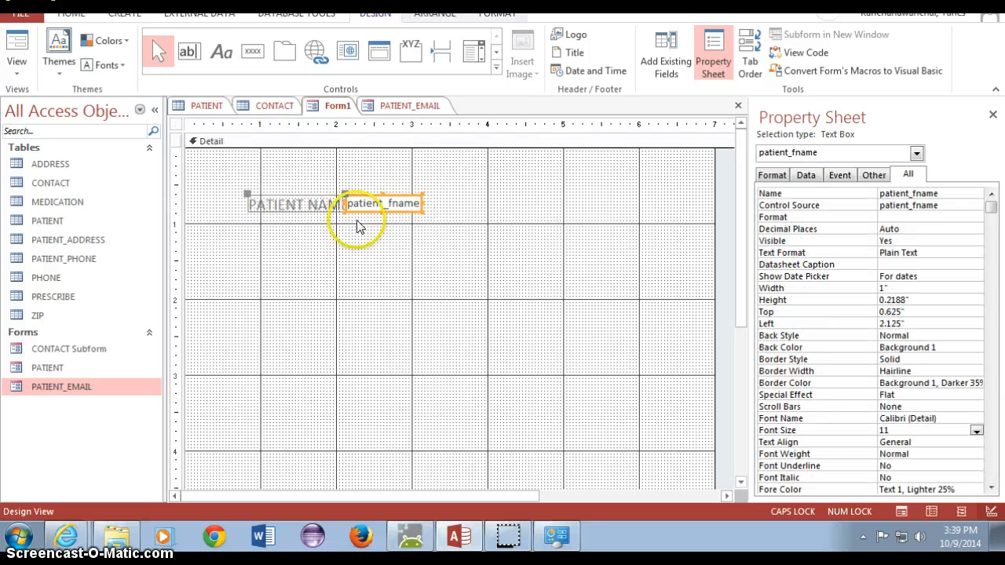
{"action": "left_click_drag", "start_coordinate": [422, 209], "coordinate": [486, 217]}
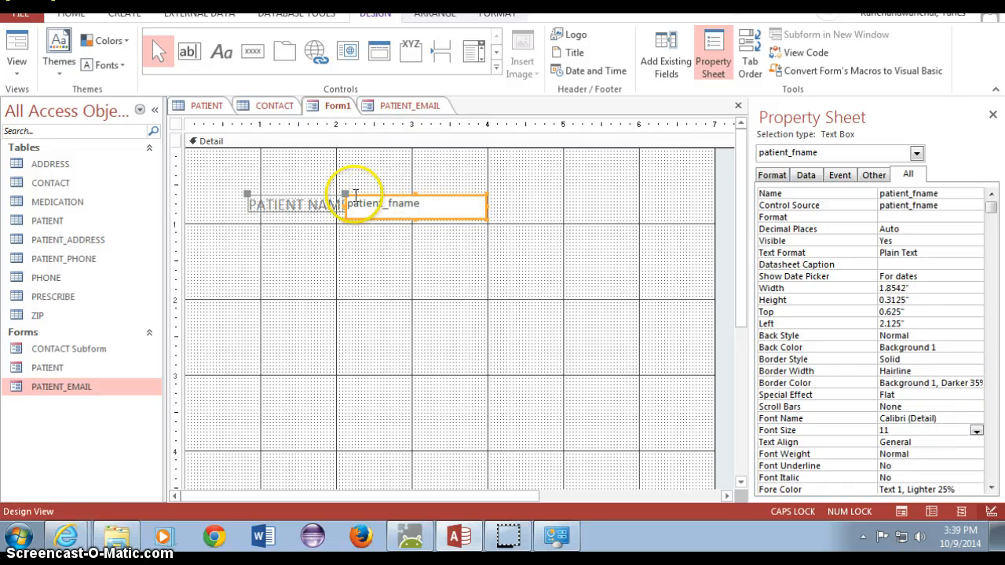
{"action": "left_click_drag", "start_coordinate": [346, 197], "coordinate": [385, 196]}
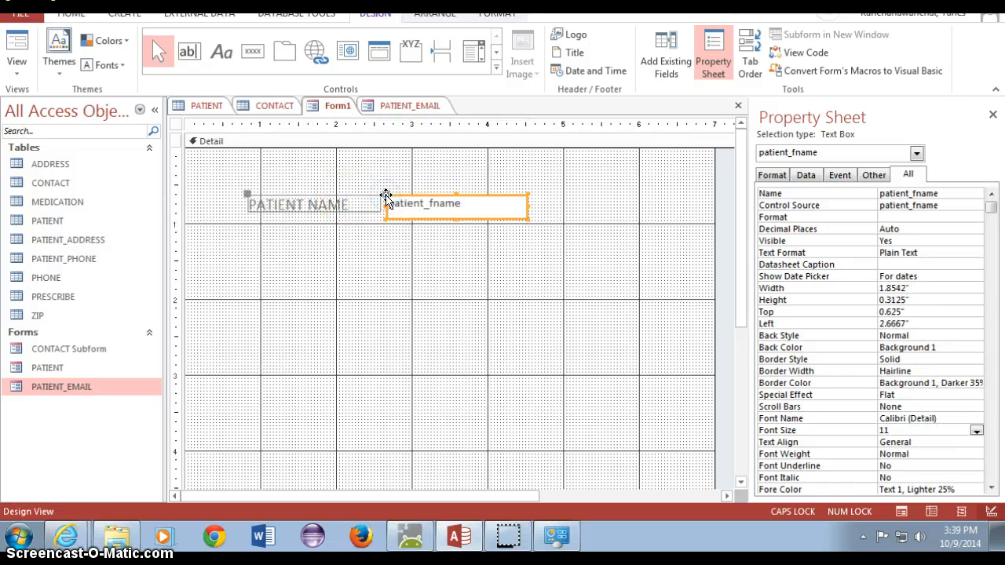
{"action": "left_click", "coordinate": [401, 240]}
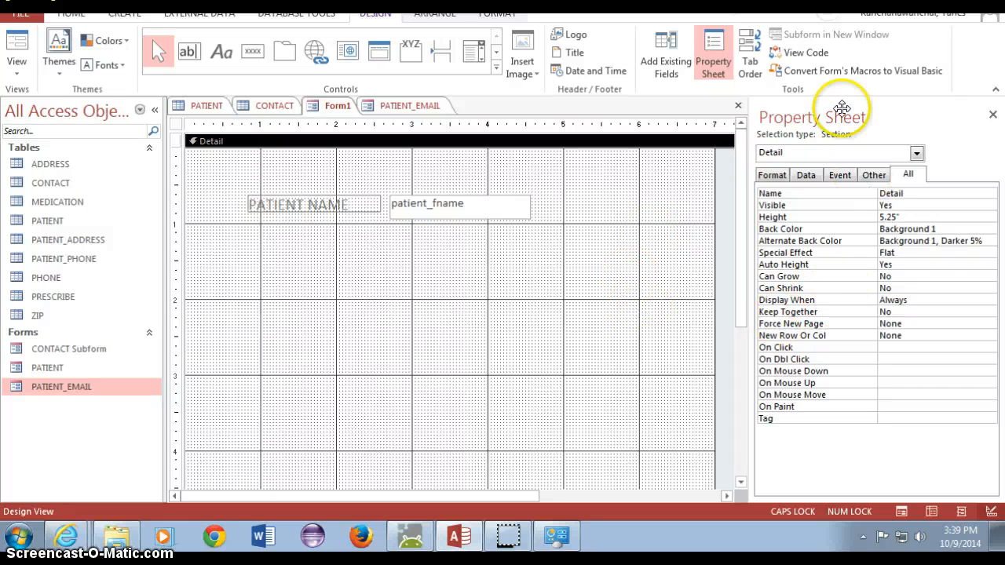
- Add the patient_lname and gender fields below the first-name field
{"action": "left_click", "coordinate": [656, 58]}
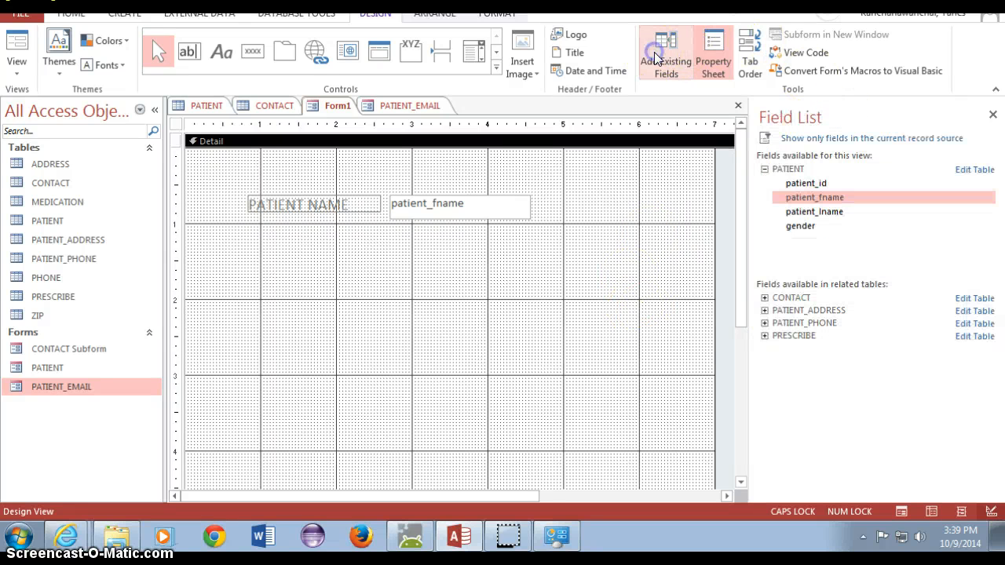
{"action": "left_click_drag", "start_coordinate": [834, 213], "coordinate": [395, 245]}
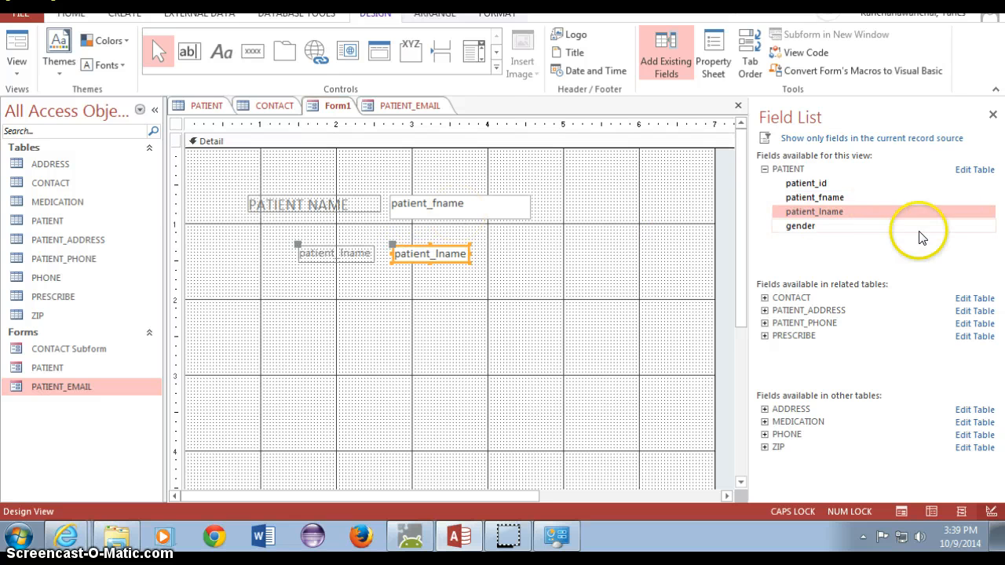
{"action": "left_click_drag", "start_coordinate": [783, 226], "coordinate": [410, 278]}
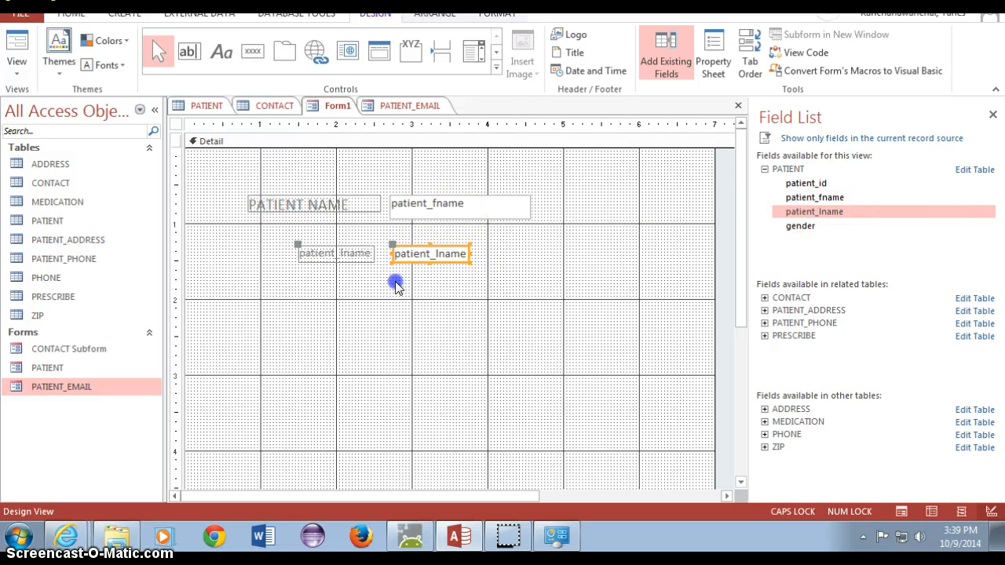
{"action": "left_click_drag", "start_coordinate": [814, 225], "coordinate": [395, 283]}
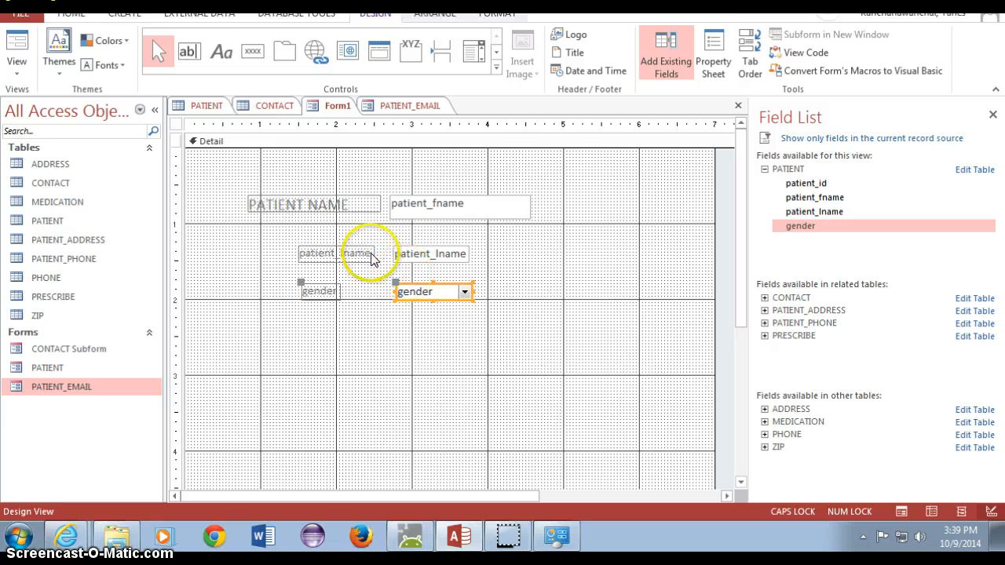
- Rename the new labels to PATIENT LASTNAME and GENDER
{"action": "left_click", "coordinate": [370, 252]}
{"action": "left_click_drag", "start_coordinate": [370, 251], "coordinate": [207, 253]}
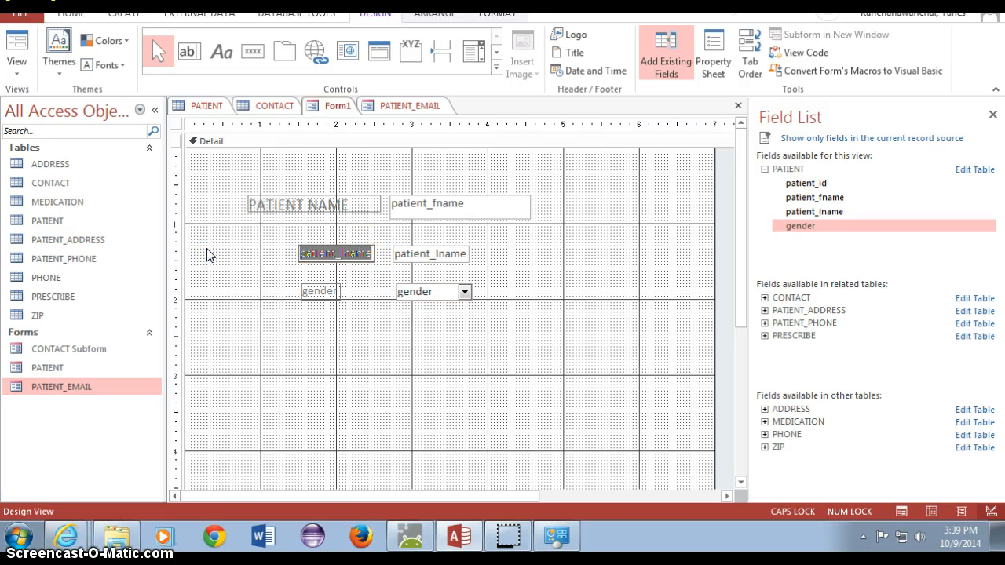
{"action": "type", "text": "PATIENT LASTNAME"}
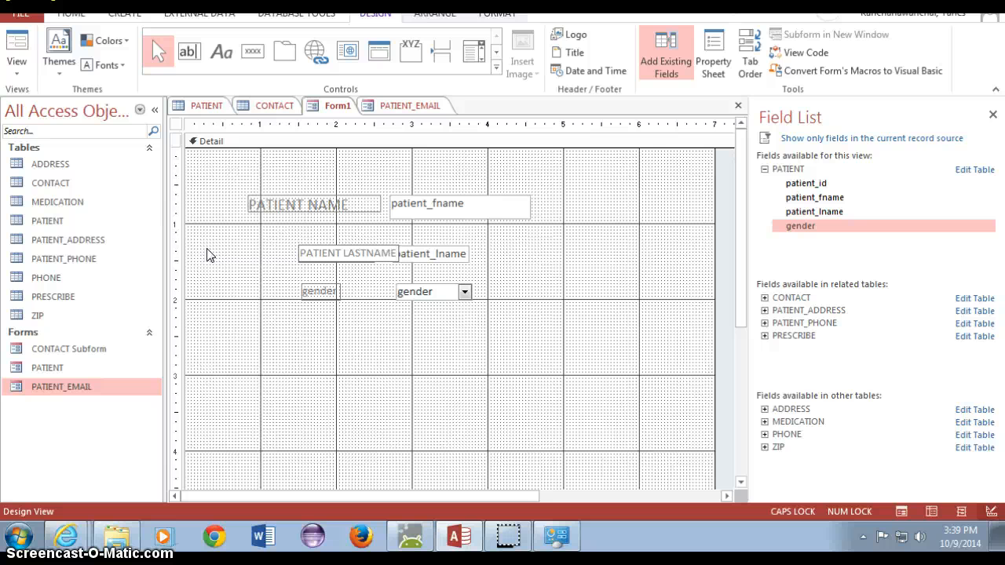
{"action": "double_click", "coordinate": [335, 291]}
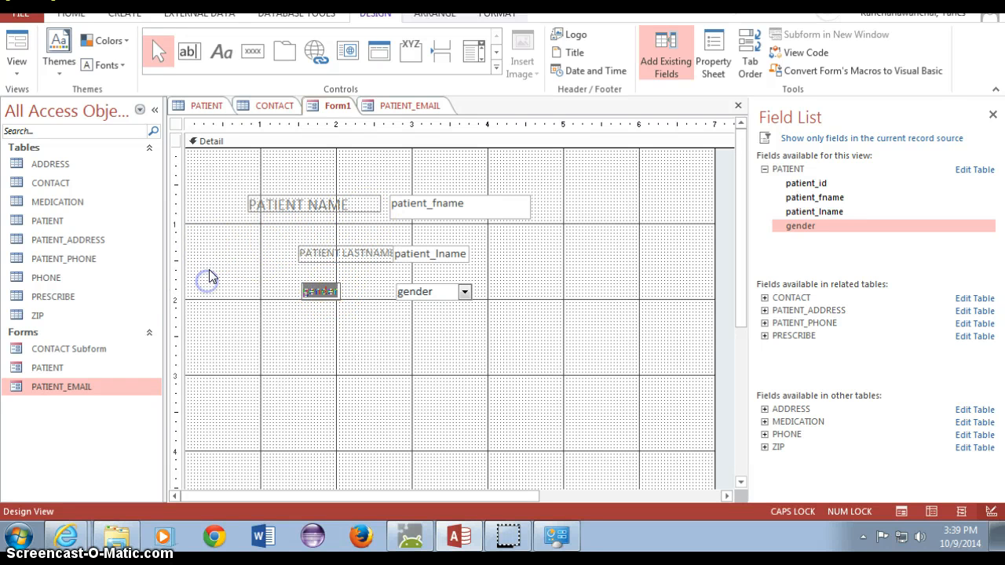
{"action": "type", "text": "GENDER"}
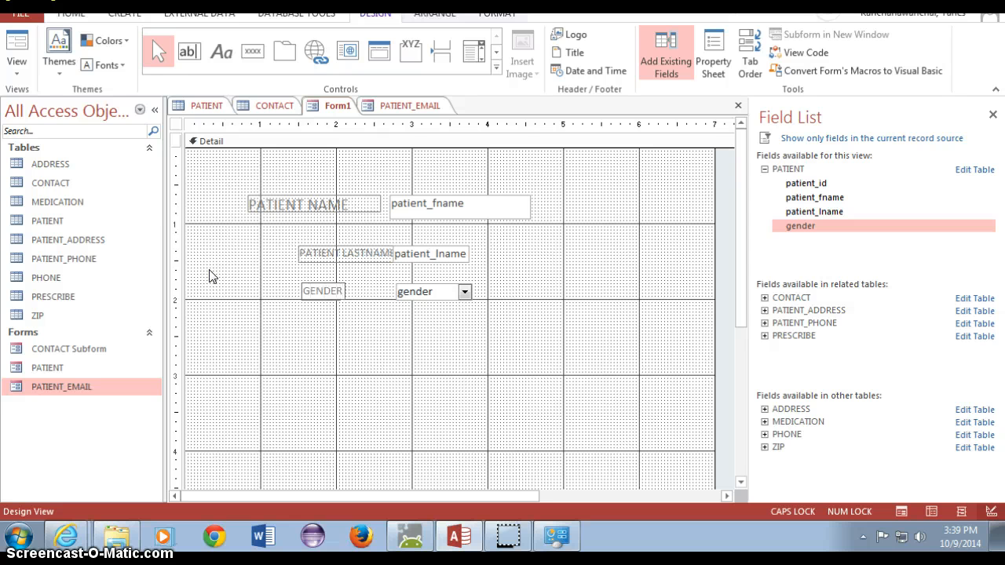
{"action": "left_click", "coordinate": [318, 253]}
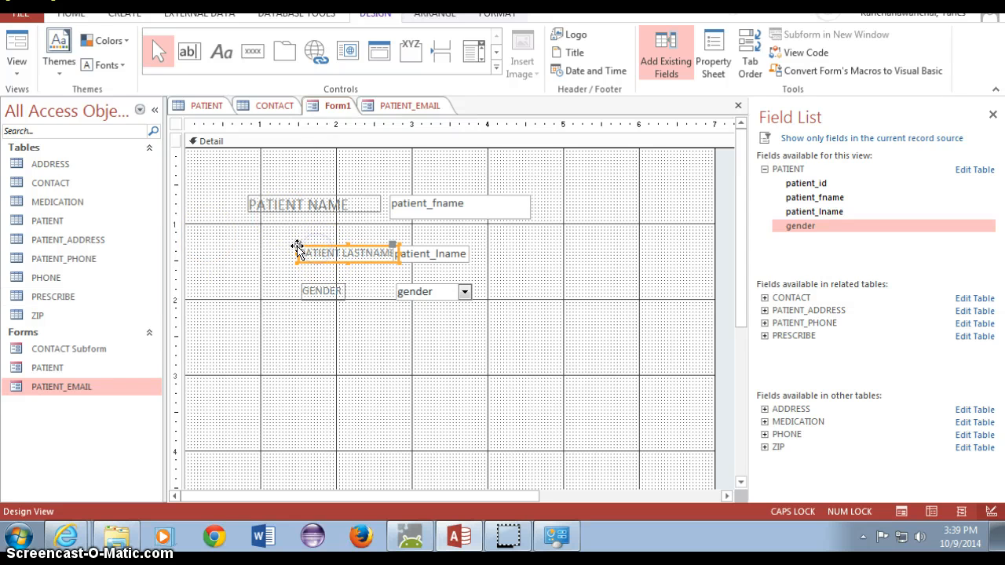
- Shift the PATIENT LASTNAME and GENDER labels to the left
{"action": "left_click_drag", "start_coordinate": [298, 248], "coordinate": [249, 248]}
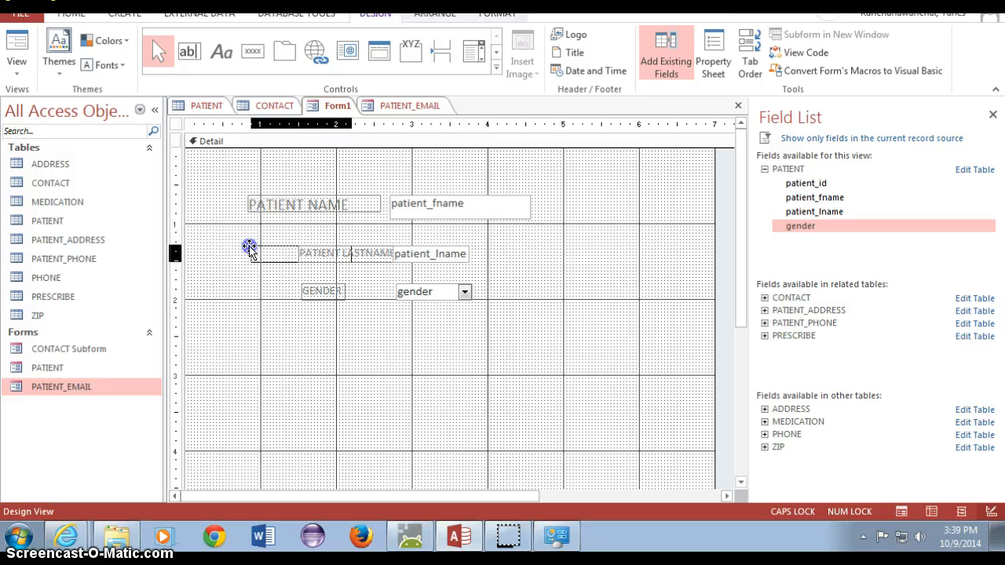
{"action": "left_click", "coordinate": [306, 287]}
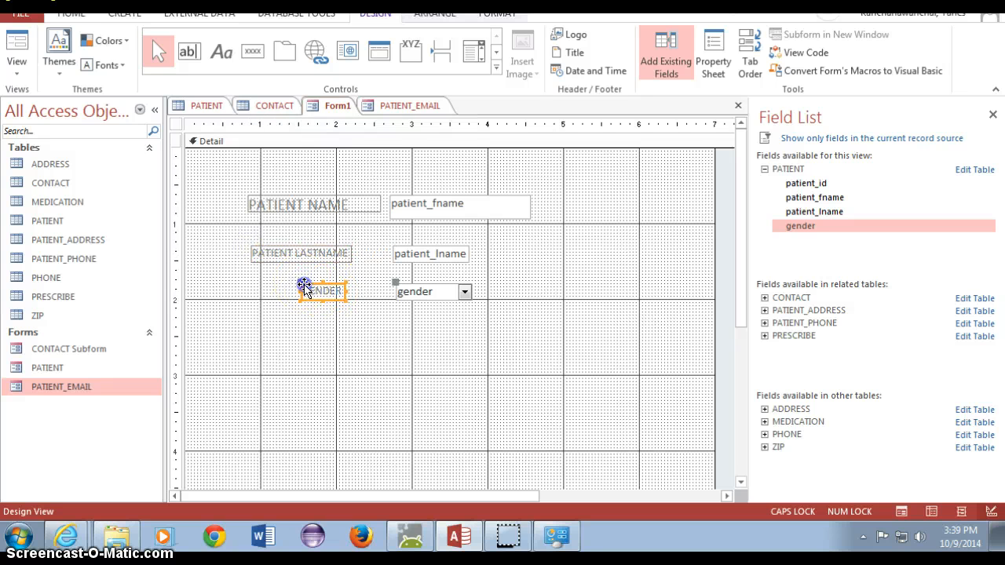
{"action": "left_click_drag", "start_coordinate": [305, 287], "coordinate": [253, 285]}
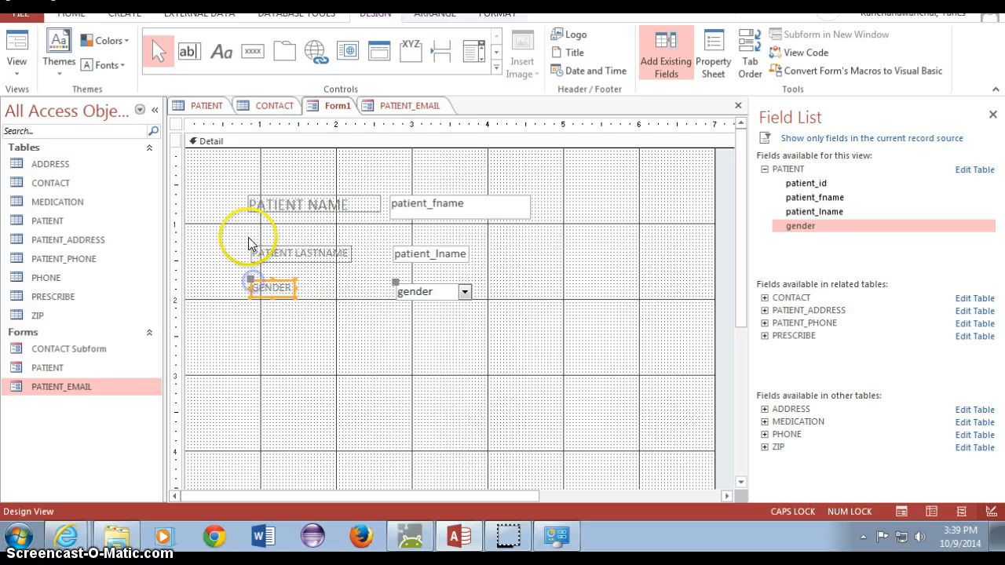
{"action": "left_click", "coordinate": [256, 245]}
{"action": "left_click_drag", "start_coordinate": [254, 250], "coordinate": [247, 249]}
- Make the patient_lname text box wider and taller to match patient_fname
{"action": "left_click", "coordinate": [456, 251]}
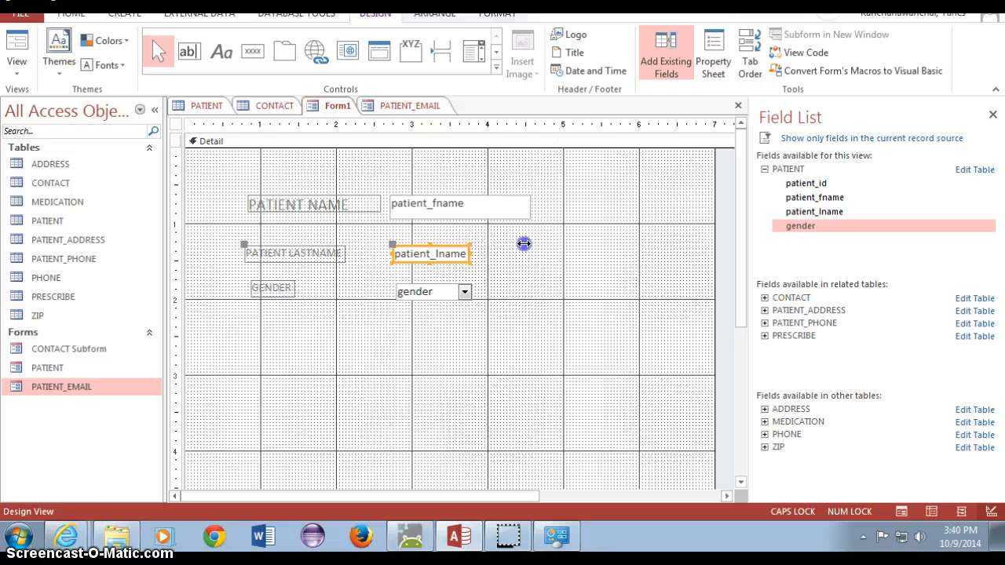
{"action": "left_click_drag", "start_coordinate": [524, 244], "coordinate": [533, 244]}
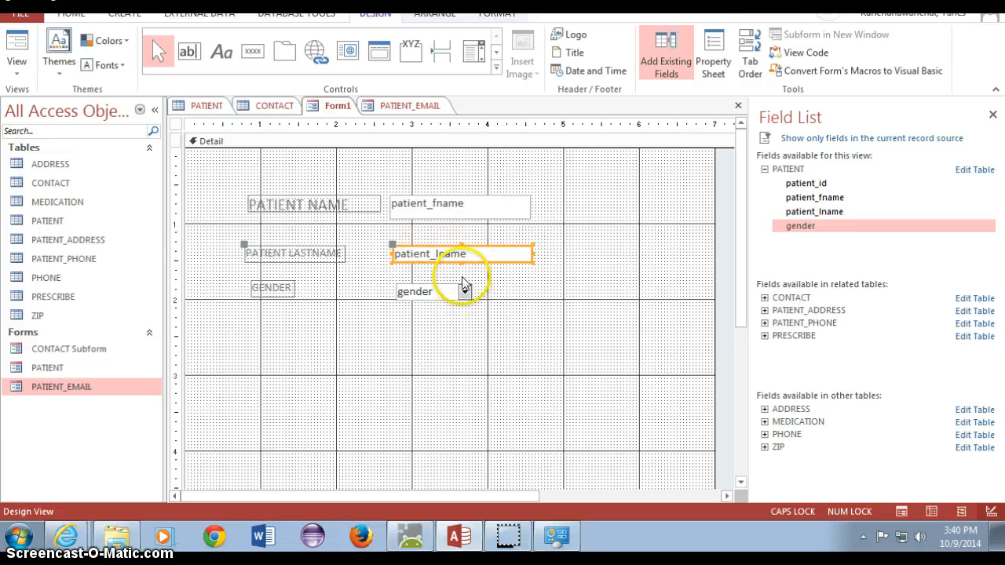
{"action": "left_click_drag", "start_coordinate": [461, 242], "coordinate": [460, 236]}
{"action": "left_click", "coordinate": [301, 253]}
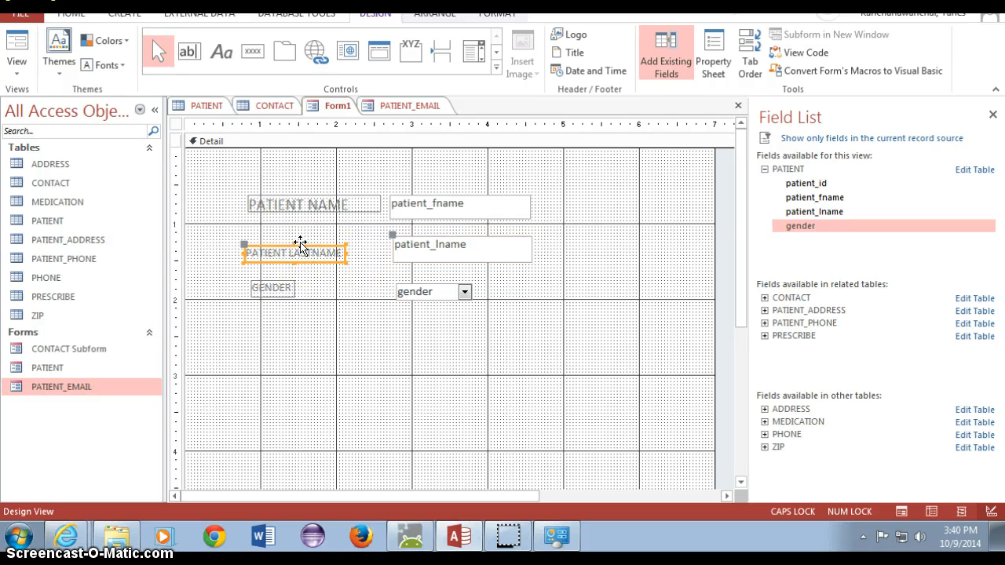
- Set the PATIENT LASTNAME label's font size to 15, widen it and nudge it up
{"action": "left_click", "coordinate": [716, 51]}
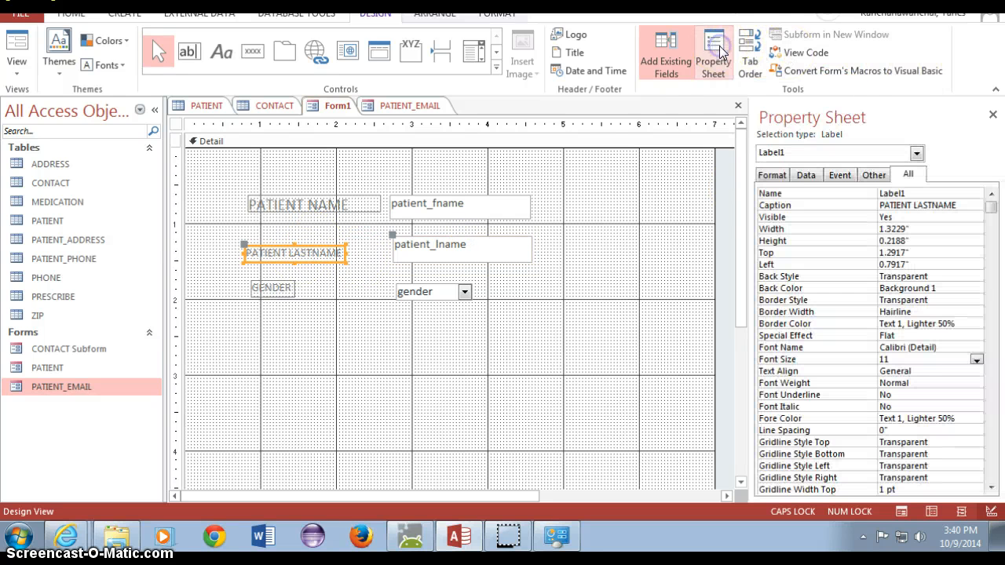
{"action": "left_click", "coordinate": [795, 355]}
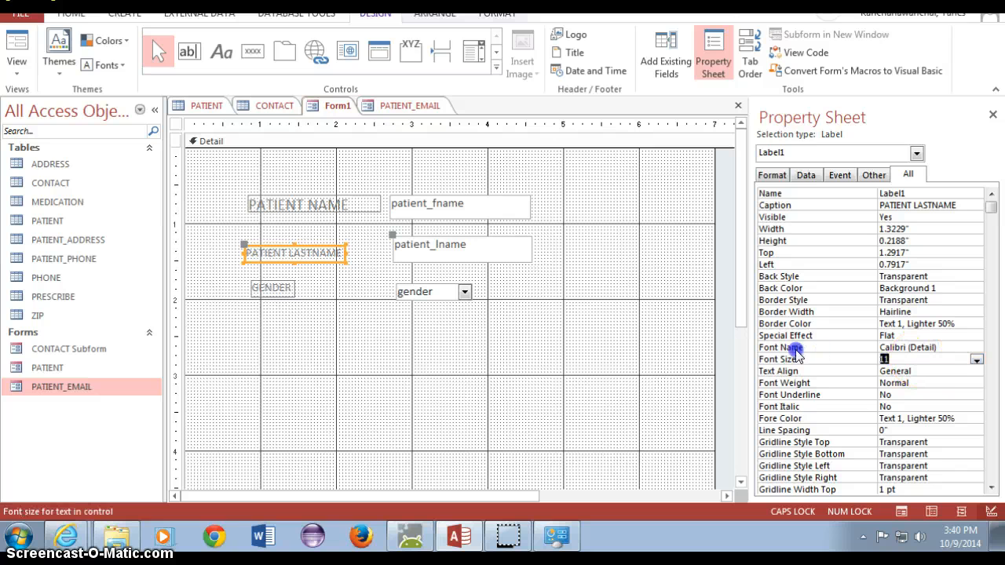
{"action": "type", "text": "15"}
{"action": "left_click", "coordinate": [281, 290]}
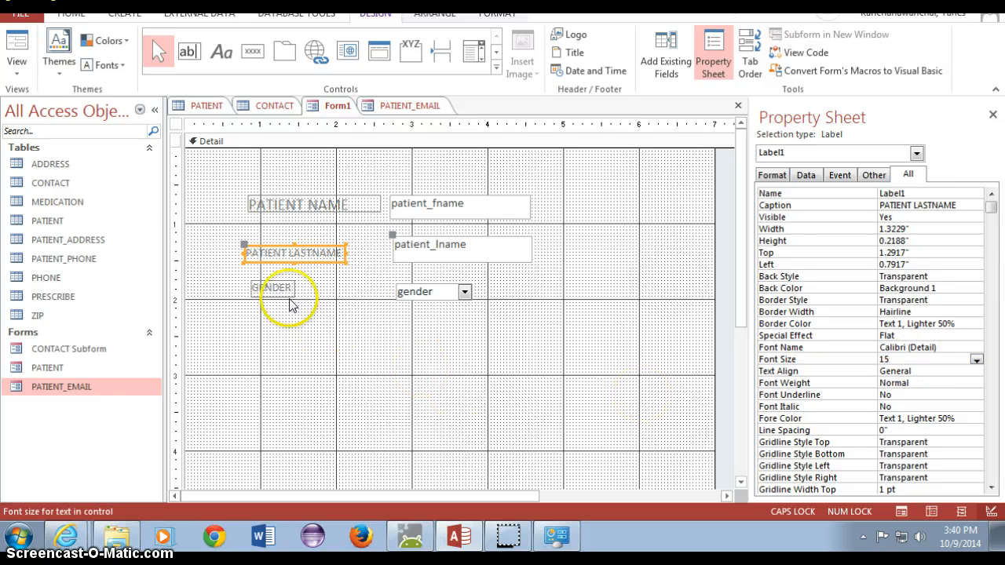
{"action": "left_click", "coordinate": [342, 256]}
{"action": "left_click_drag", "start_coordinate": [346, 251], "coordinate": [378, 251]}
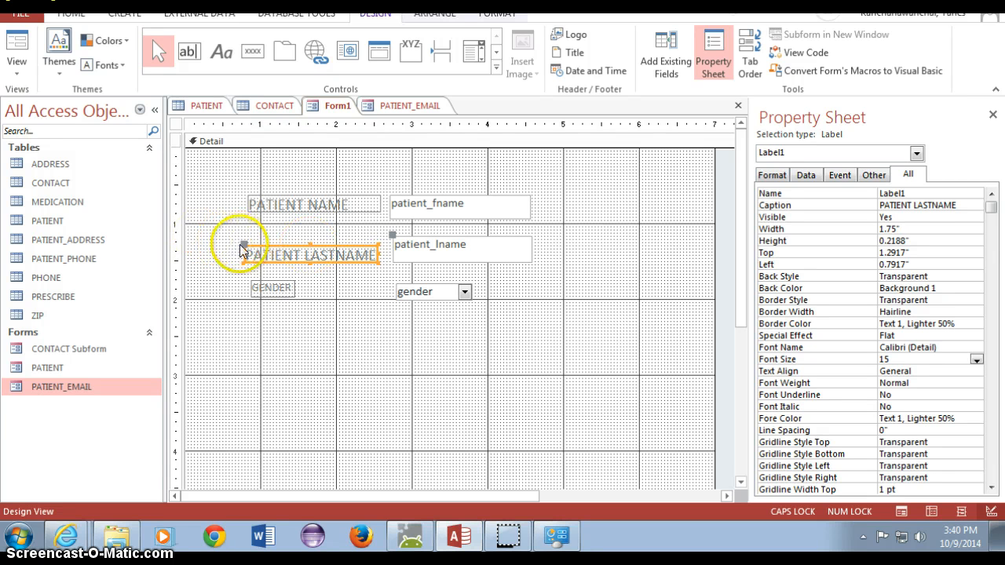
{"action": "left_click_drag", "start_coordinate": [246, 250], "coordinate": [246, 246]}
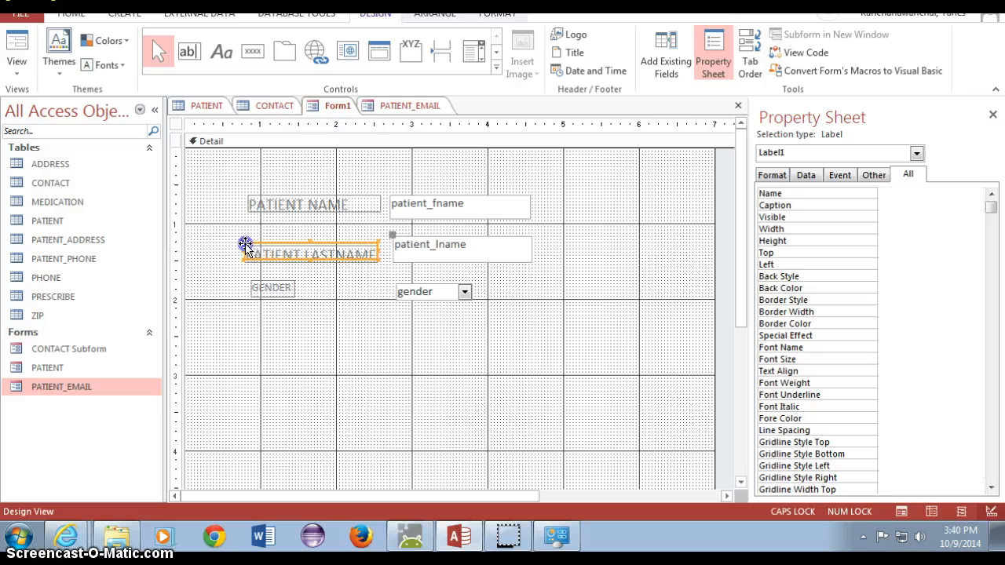
- Give the GENDER label size 15 text, widen it, and switch the form to Form View
{"action": "left_click", "coordinate": [266, 294]}
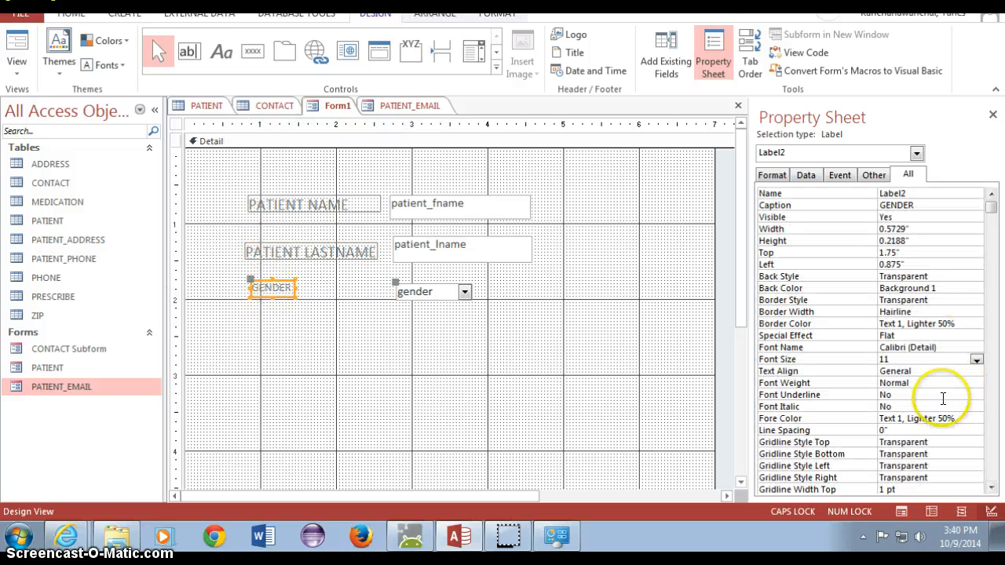
{"action": "left_click", "coordinate": [880, 360]}
{"action": "left_click_drag", "start_coordinate": [881, 360], "coordinate": [867, 363]}
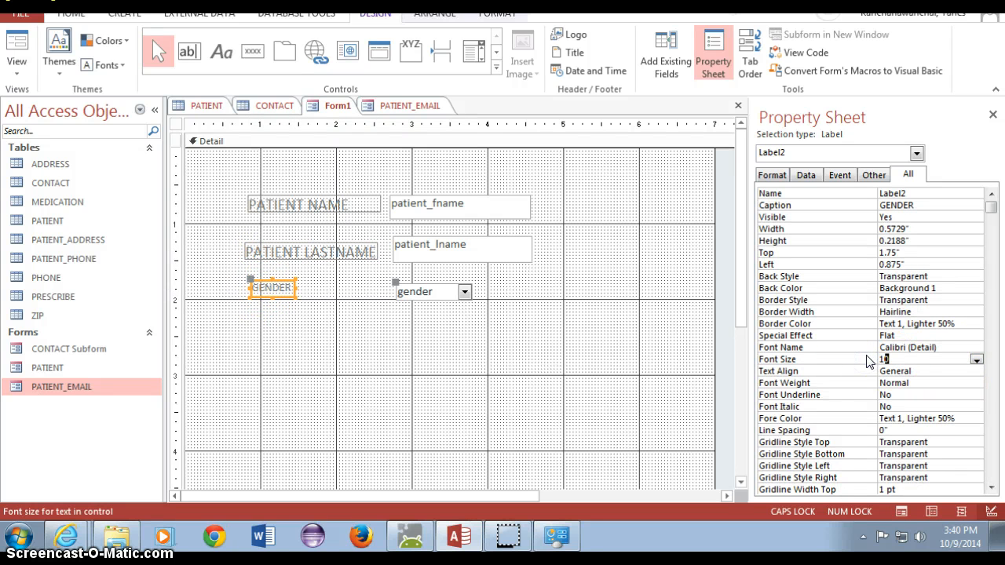
{"action": "type", "text": "5"}
{"action": "left_click", "coordinate": [561, 362]}
{"action": "left_click", "coordinate": [285, 286]}
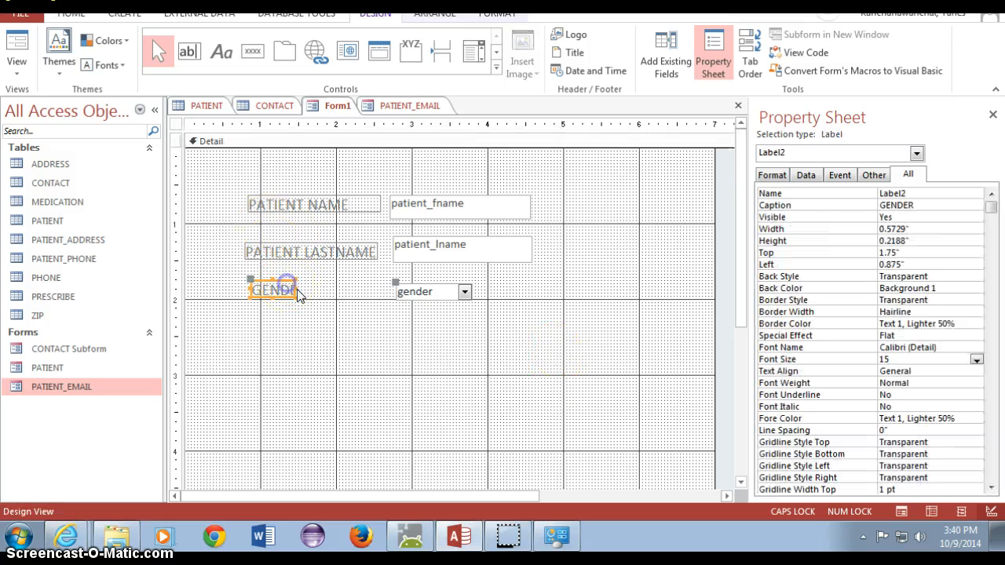
{"action": "left_click_drag", "start_coordinate": [295, 286], "coordinate": [321, 288]}
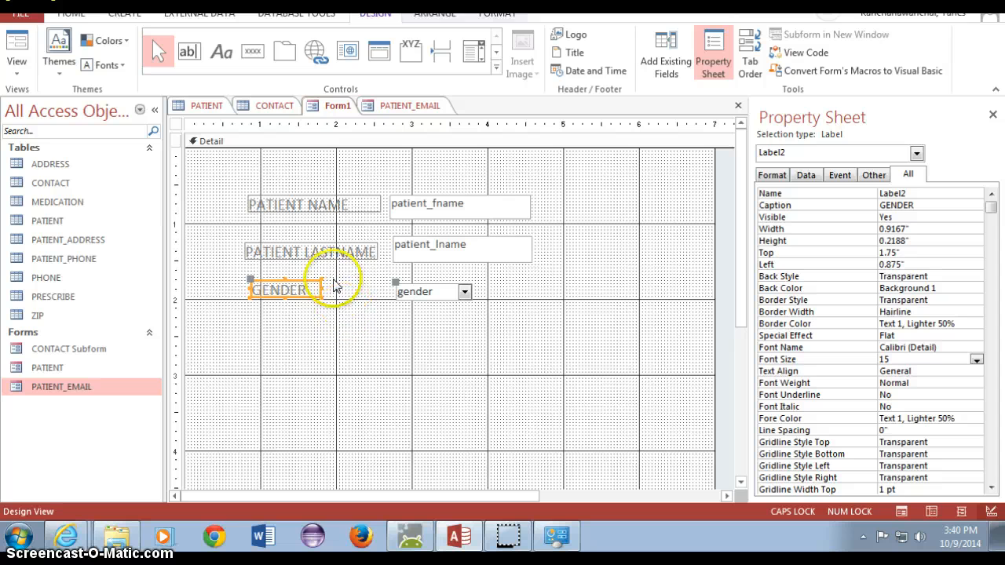
{"action": "left_click", "coordinate": [12, 52]}
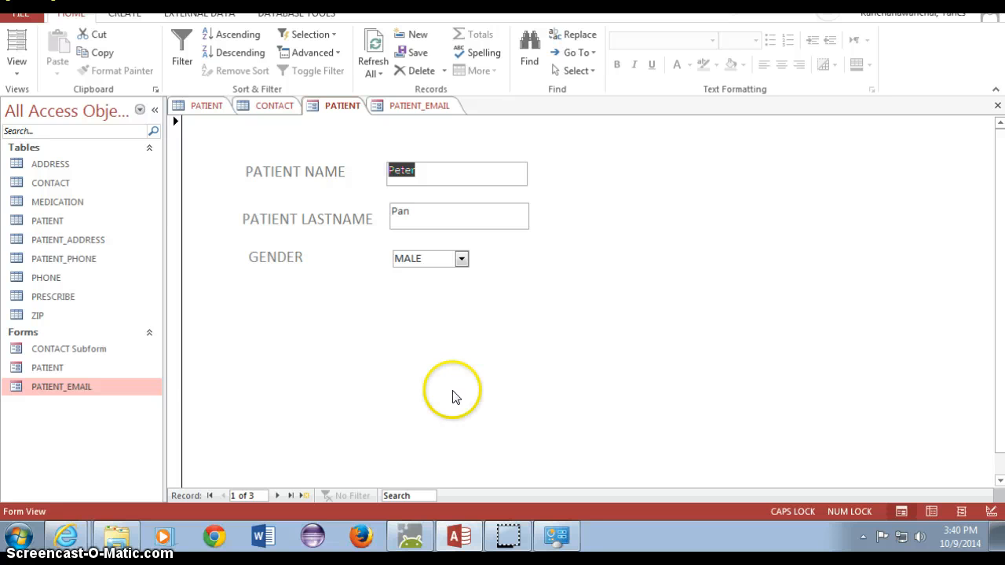
- Start a new patient record and enter the patient's first and last name
{"action": "left_click", "coordinate": [304, 495]}
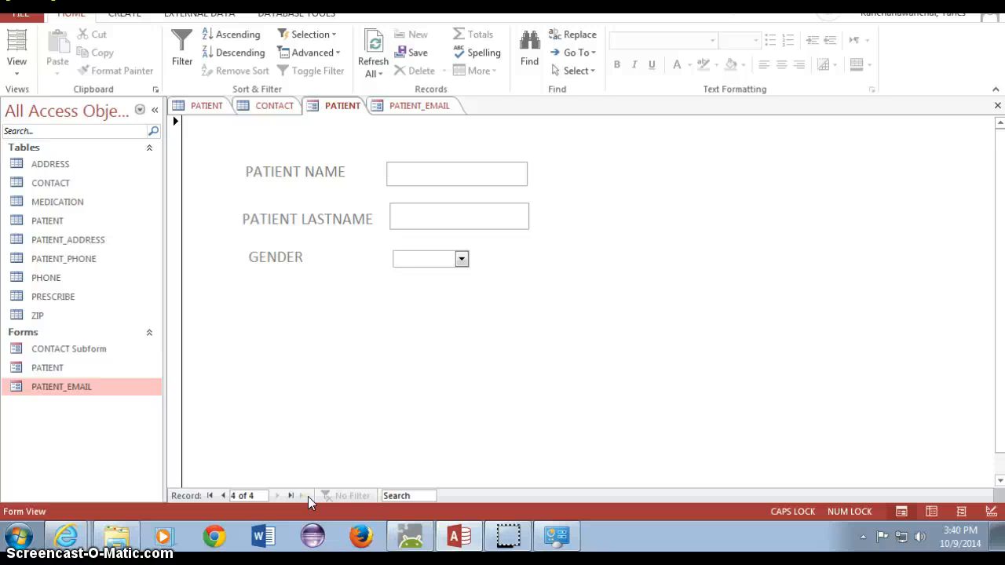
{"action": "type", "text": "O"}
{"action": "key", "text": "BackSpace"}
{"action": "type", "text": "AM"}
{"action": "key", "text": "BackSpace"}
{"action": "key", "text": "Caps_Lock"}
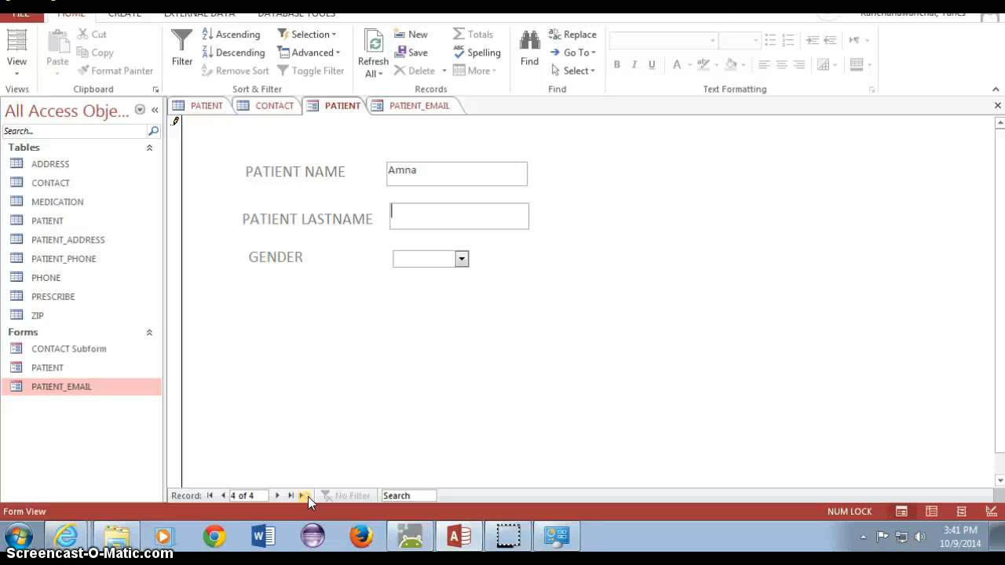
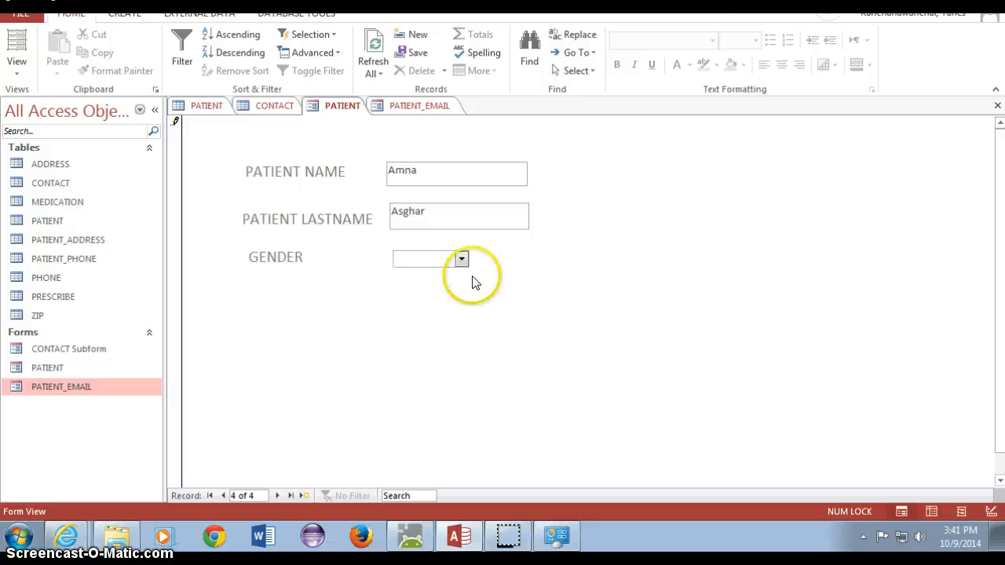
- Set the gender to FEMALE and save the record
{"action": "left_click", "coordinate": [462, 258]}
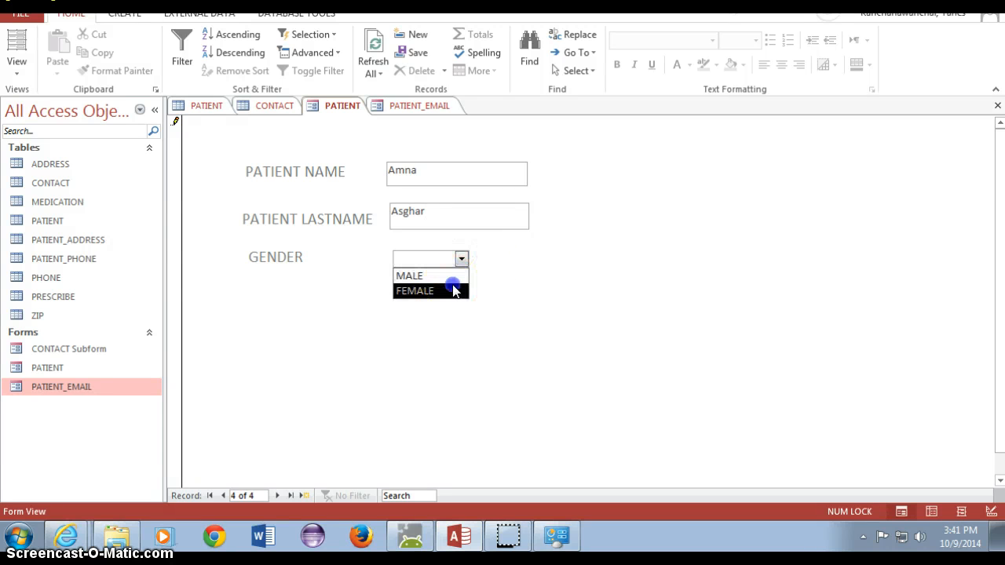
{"action": "left_click", "coordinate": [455, 288]}
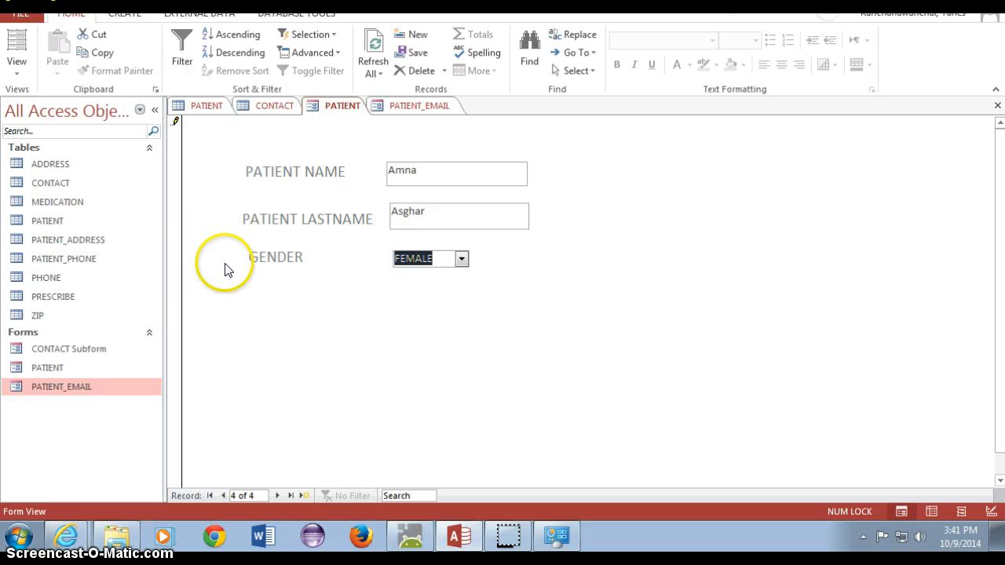
{"action": "left_click", "coordinate": [307, 488]}
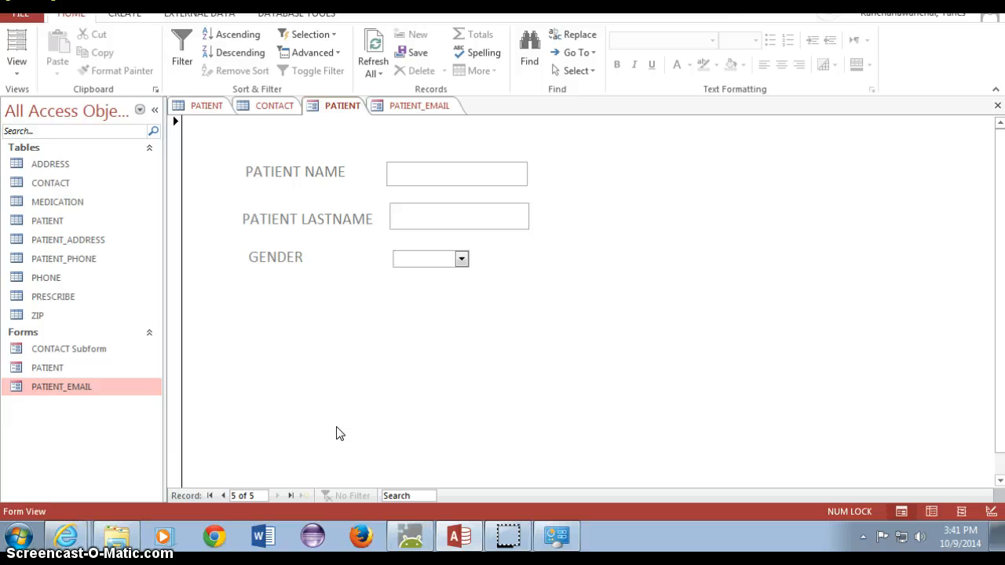
{"action": "left_click", "coordinate": [210, 106]}
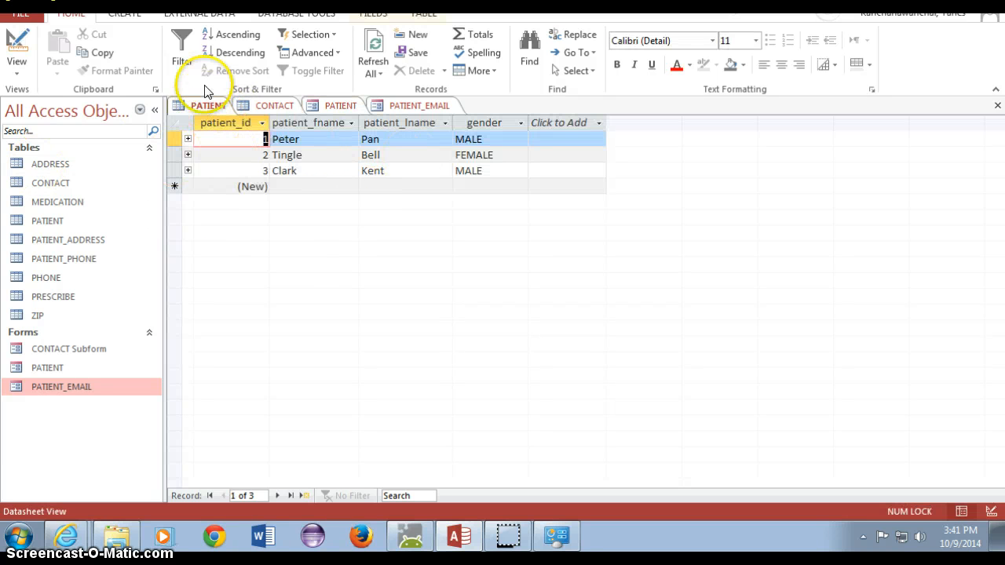
{"action": "left_click", "coordinate": [375, 45]}
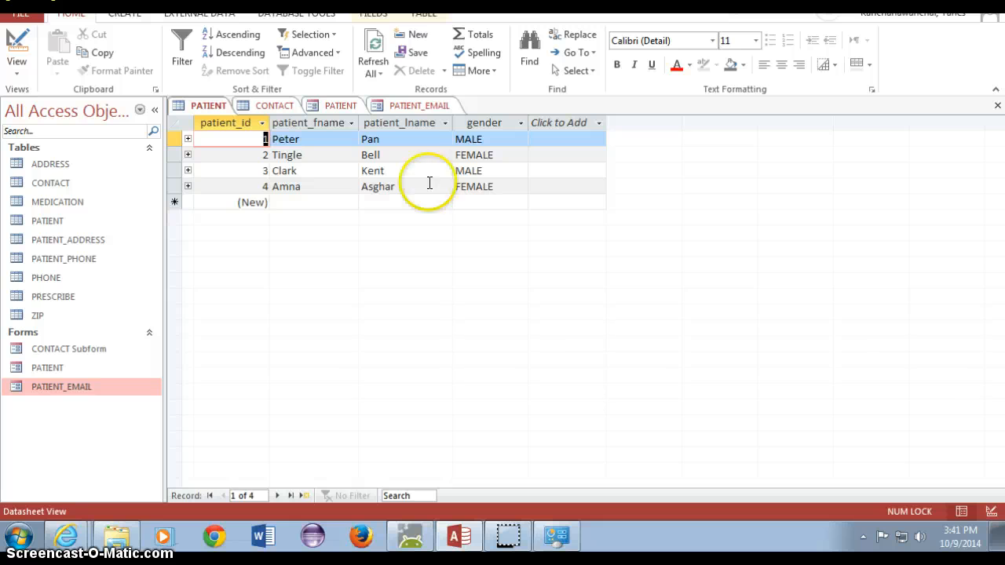
{"action": "left_click", "coordinate": [420, 105]}
{"action": "left_click", "coordinate": [330, 105]}
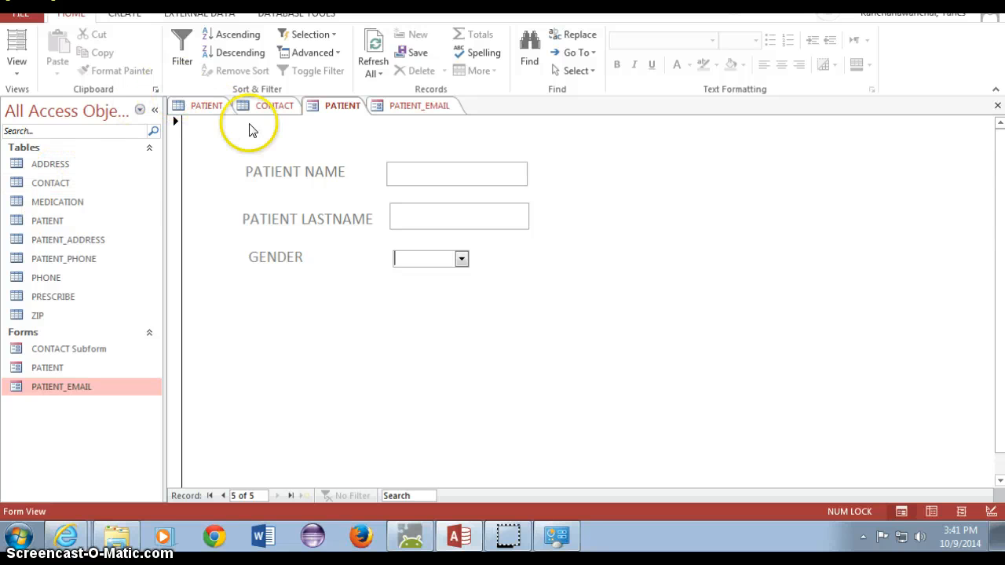
{"action": "left_click", "coordinate": [29, 76]}
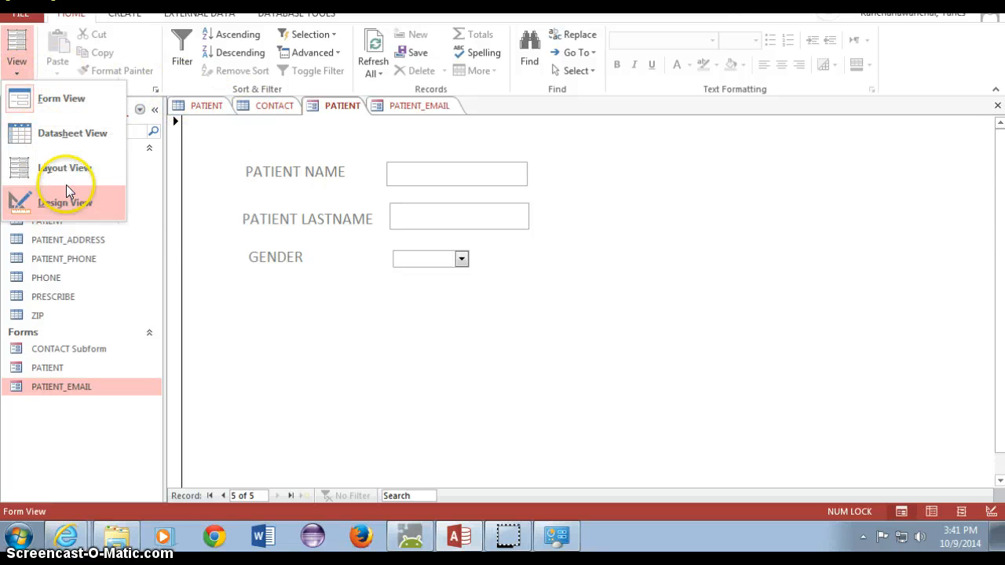
{"action": "left_click", "coordinate": [258, 323]}
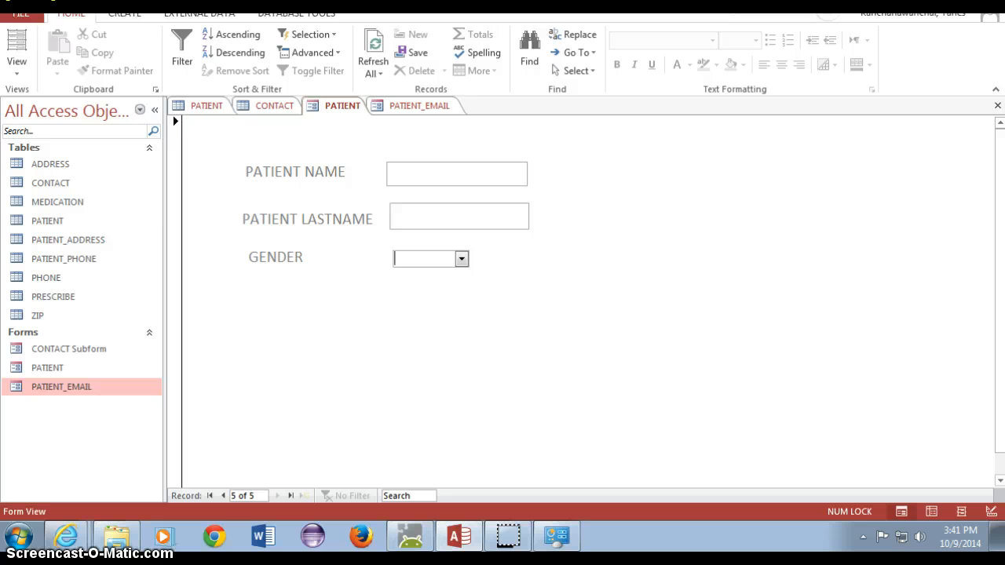